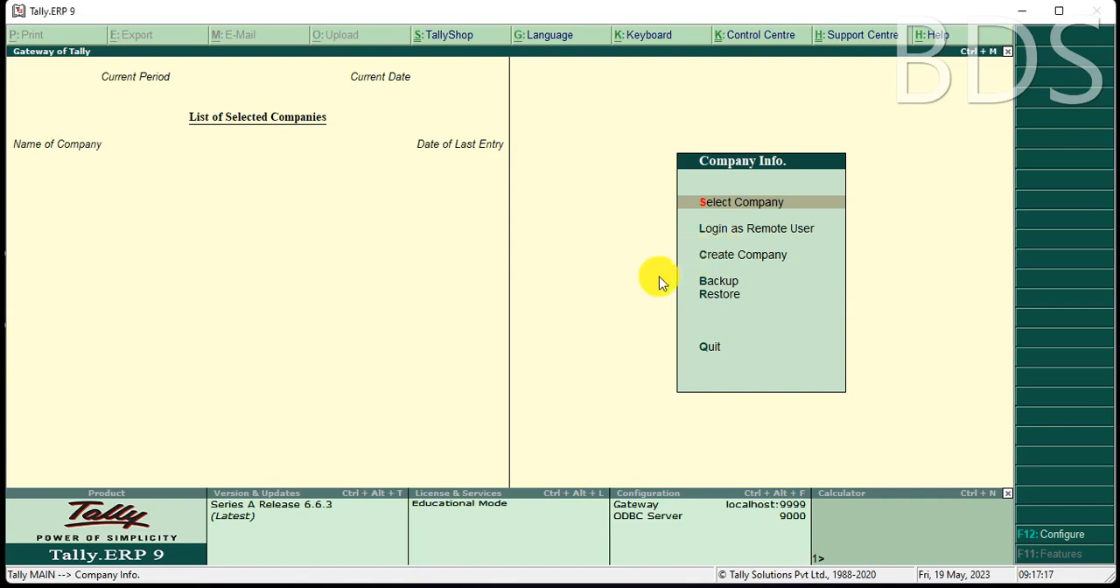
Start creating a new company named BDS COMPUTER and keep the same text as its mailing name.
{"action": "key", "text": "Down"}
{"action": "key", "text": "Down"}
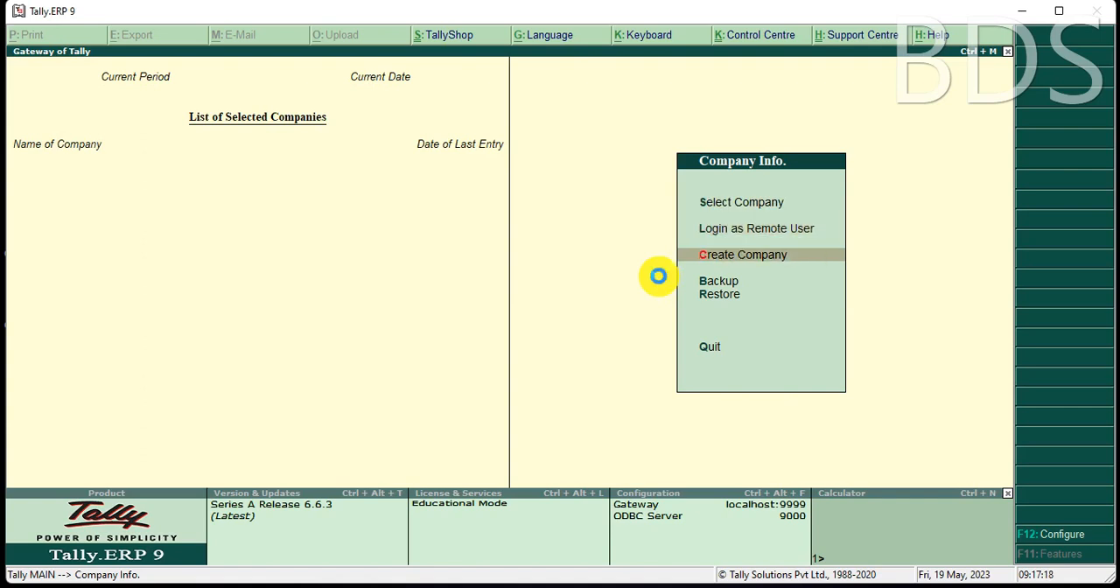
{"action": "key", "text": "Return"}
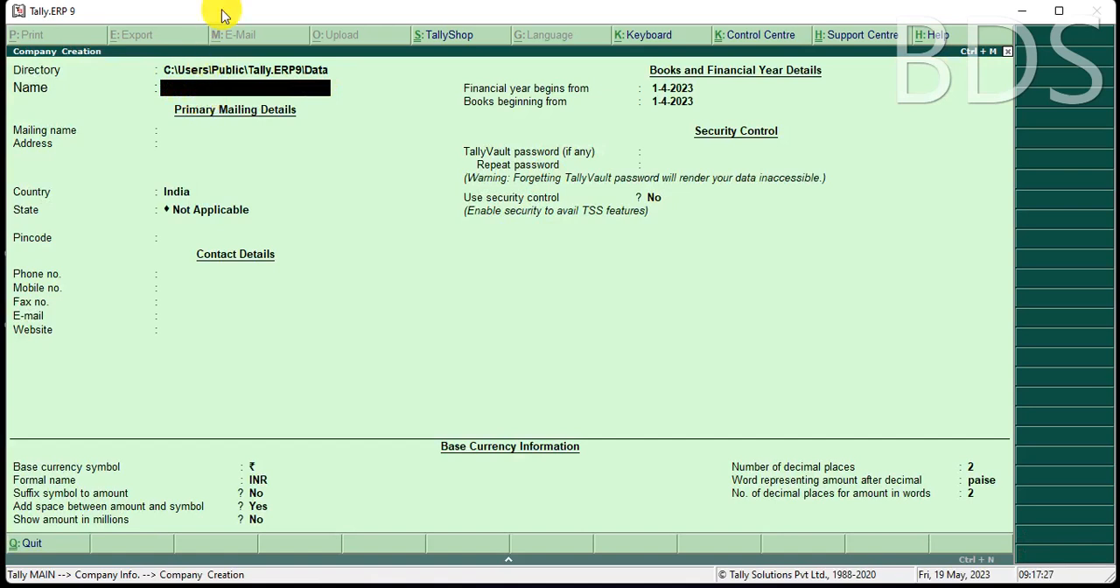
{"action": "type", "text": "BDS COMPUTER"}
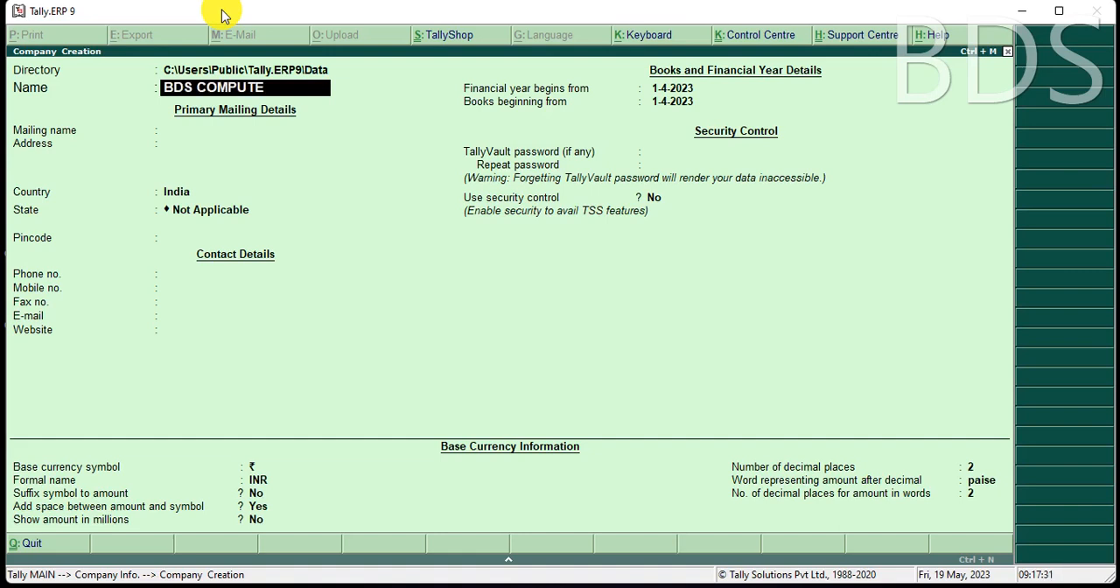
{"action": "key", "text": "Return"}
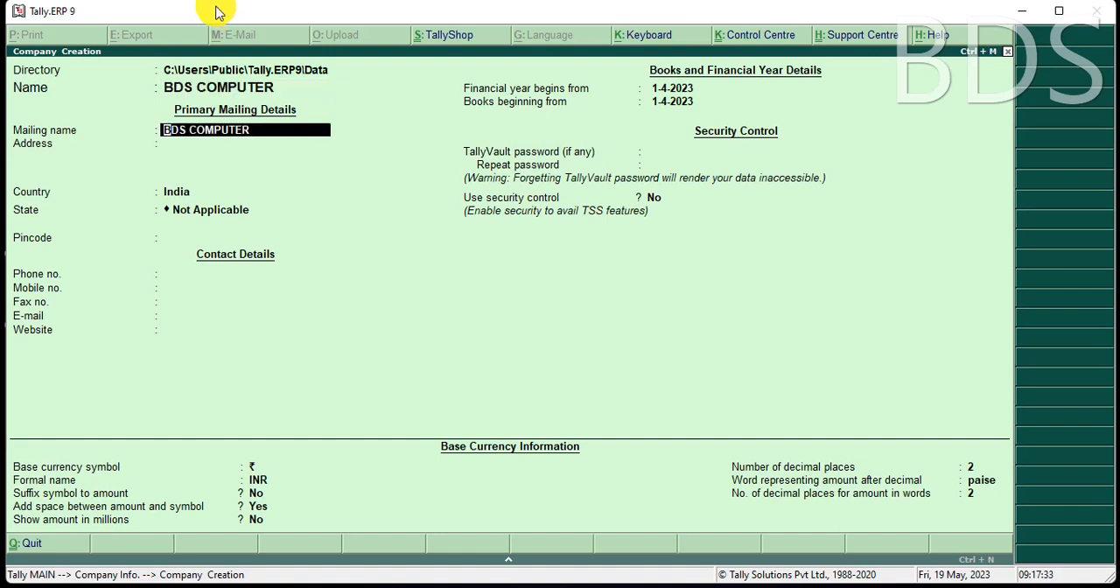
{"action": "key", "text": "Return"}
Enter the company's two-line mailing address, keep India as the country and set the state to Bihar.
{"action": "type", "text": "GARKHA"}
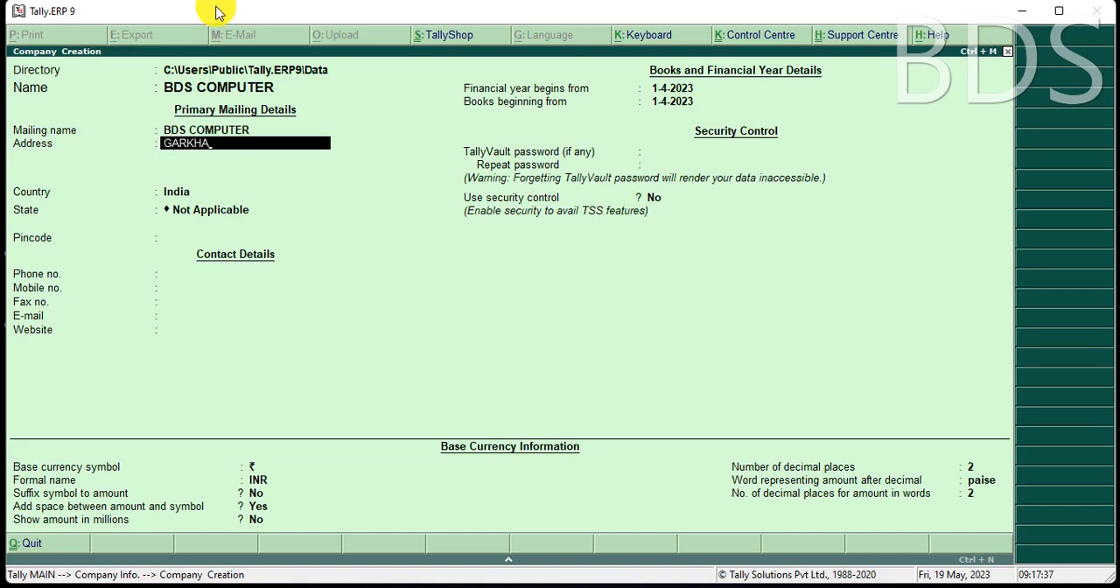
{"action": "key", "text": "Return"}
{"action": "type", "text": "SARAN"}
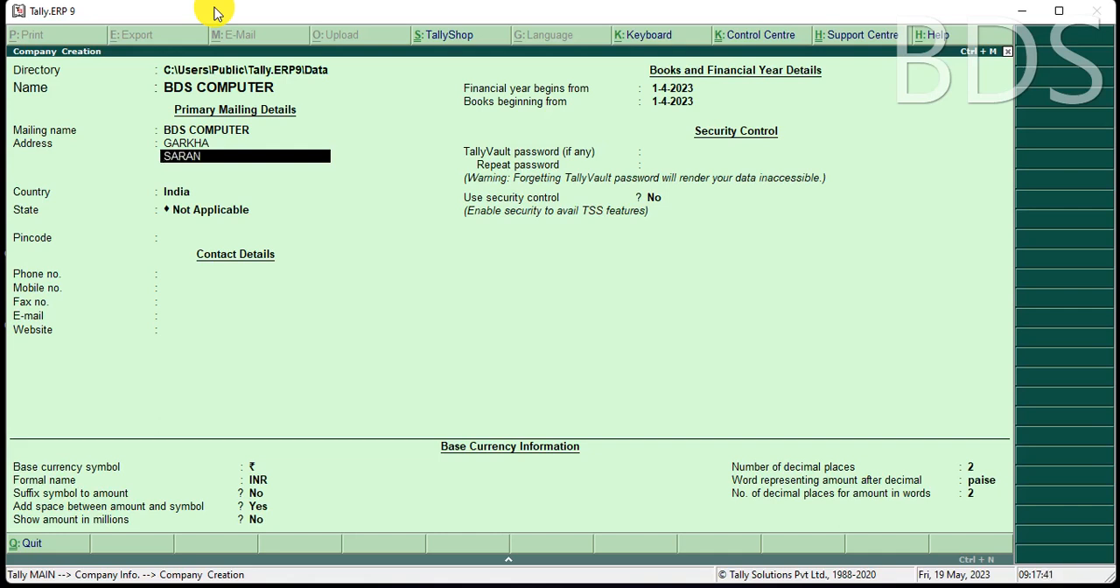
{"action": "key", "text": "Return"}
{"action": "key", "text": "Return"}
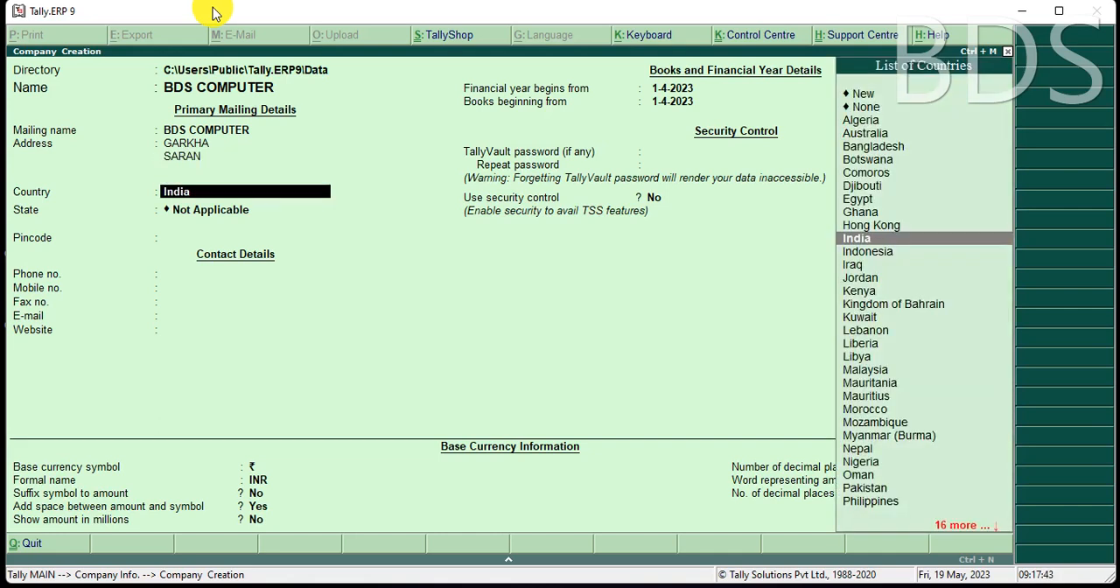
{"action": "key", "text": "Return"}
{"action": "type", "text": "B"}
{"action": "key", "text": "Return"}
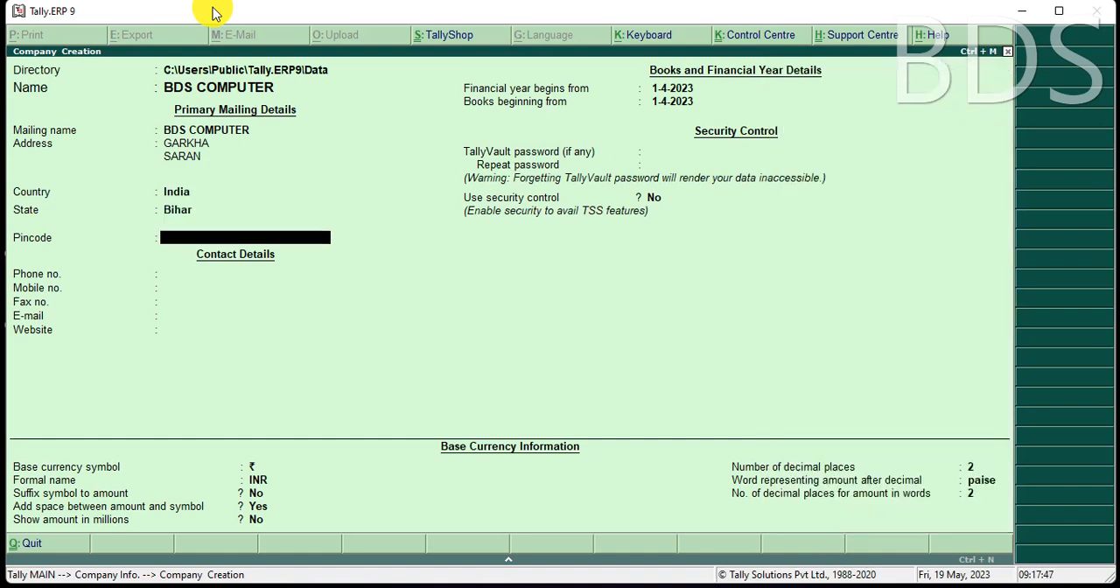
Enter the company's postal pincode and mobile number, leaving the phone number blank.
{"action": "type", "text": "841311"}
{"action": "key", "text": "Return"}
{"action": "key", "text": "Return"}
{"action": "type", "text": "78451258"}
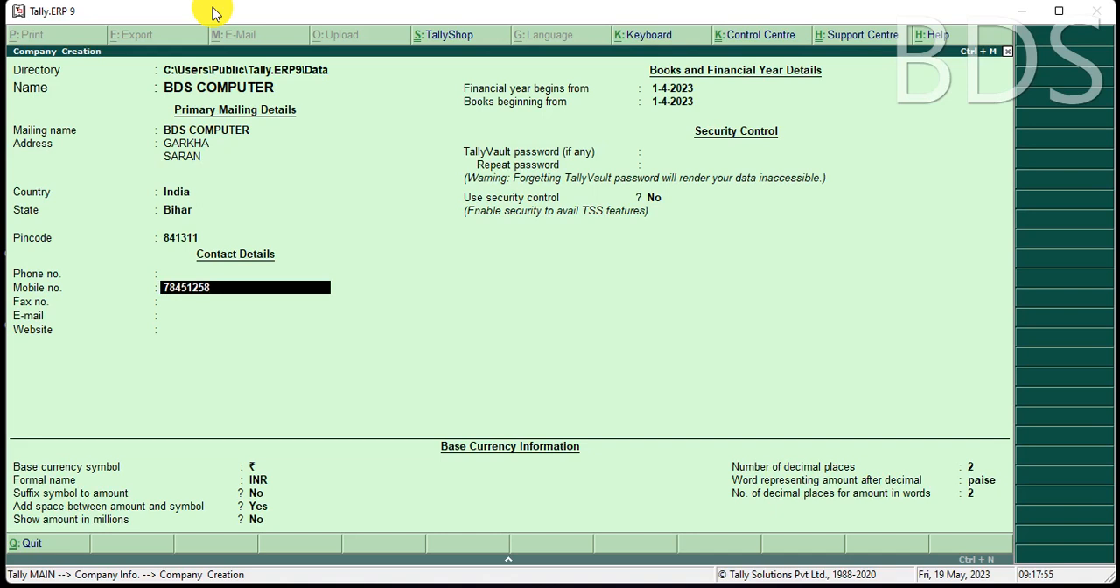
{"action": "type", "text": "XXXX"}
{"action": "key", "text": "Return"}
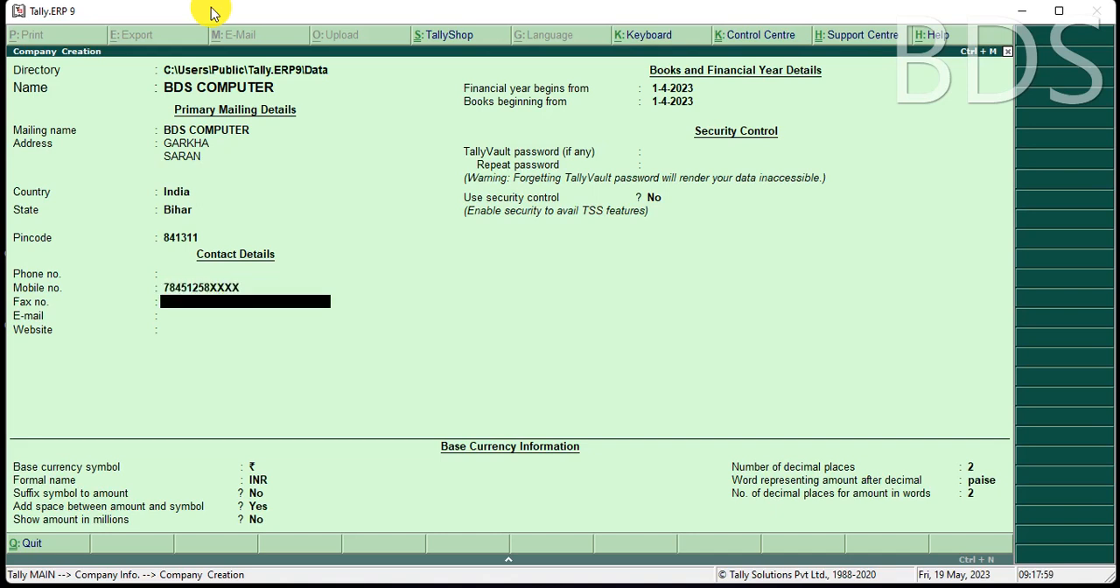
Leave the remaining contact details blank, keep 1-4-2023 as the financial year and books start date, and save the company.
{"action": "key", "text": "Return"}
{"action": "key", "text": "Return"}
{"action": "key", "text": "Return"}
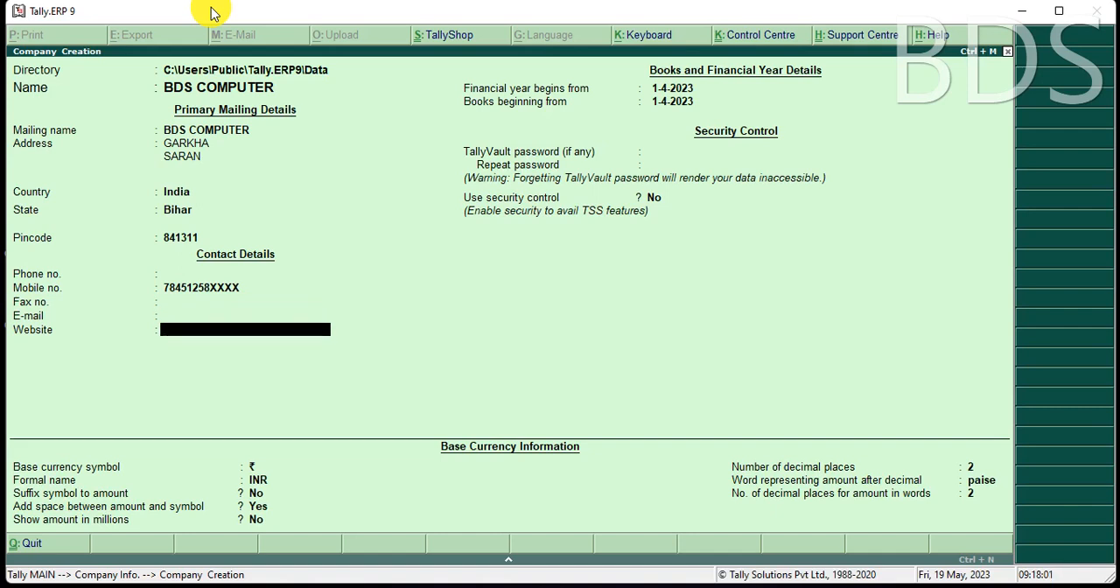
{"action": "key", "text": "Return"}
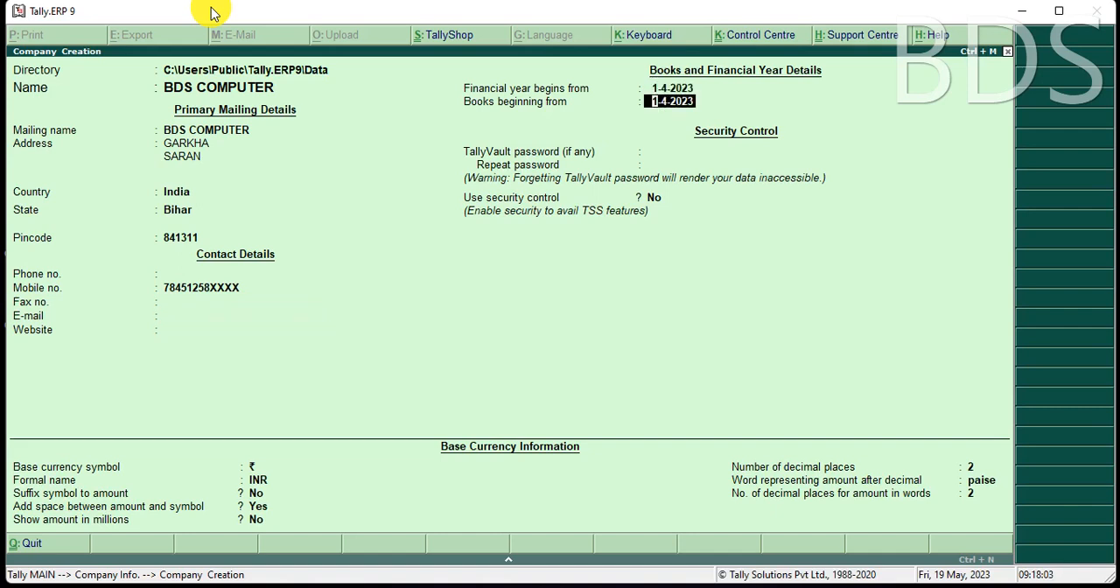
{"action": "left_click", "coordinate": [210, 7]}
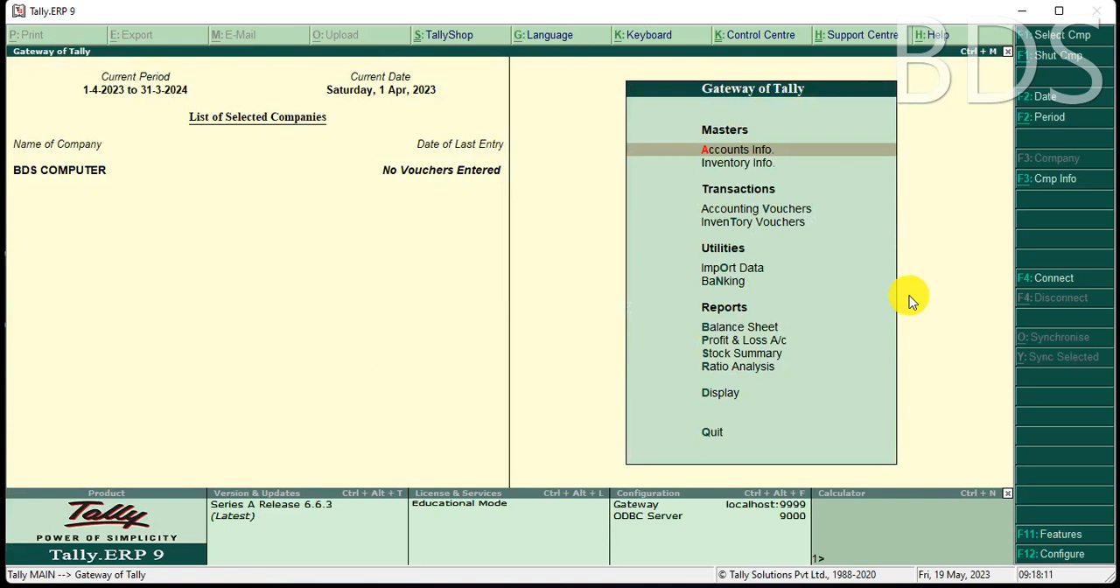
{"action": "key", "text": "Return"}
{"action": "key", "text": "Down"}
{"action": "key", "text": "Return"}
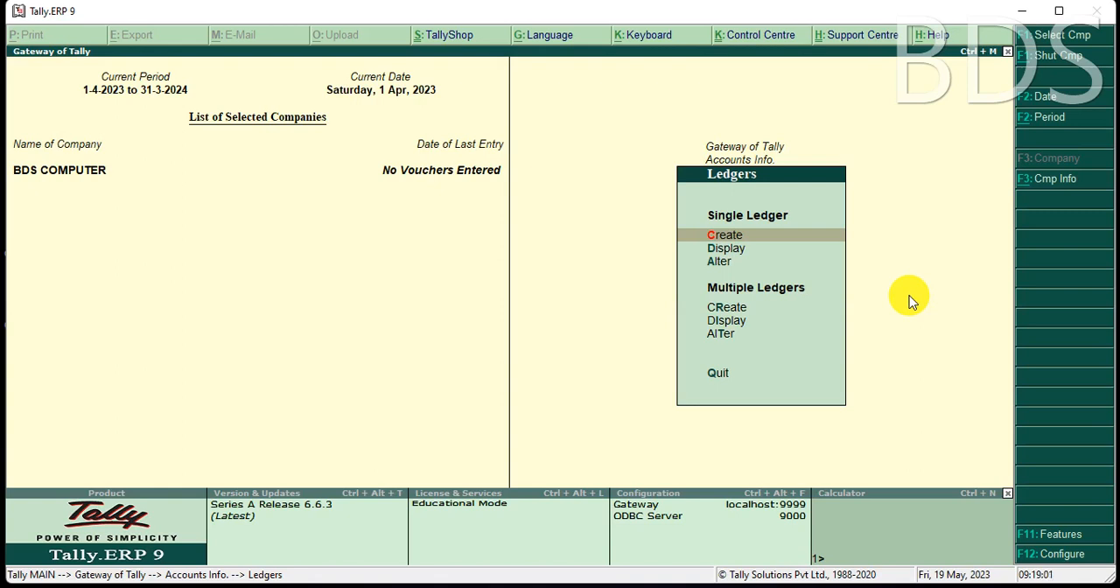
{"action": "key", "text": "Escape"}
{"action": "key", "text": "Escape"}
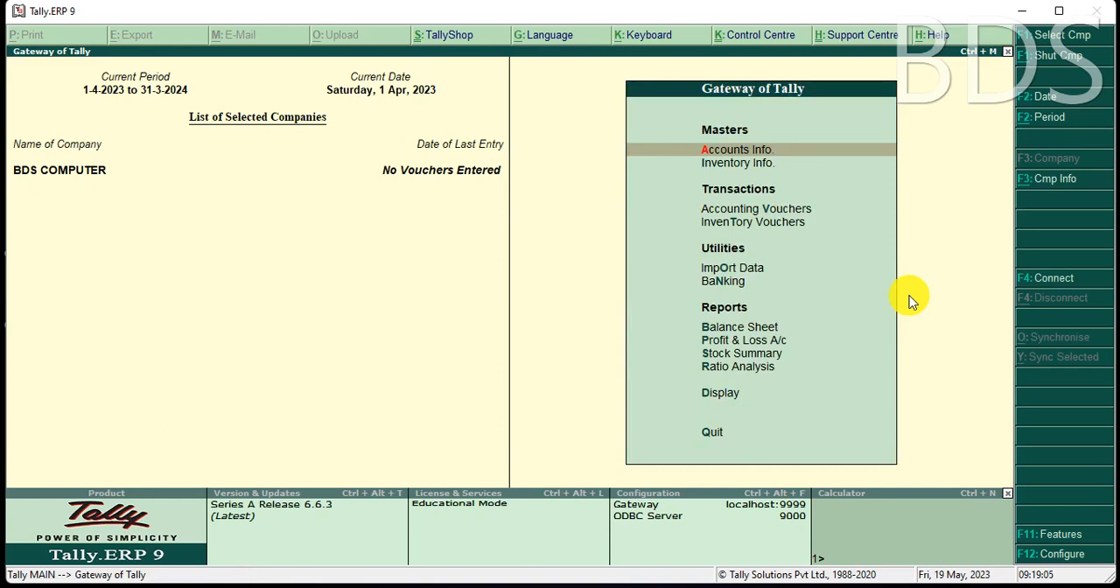
{"action": "key", "text": "Down"}
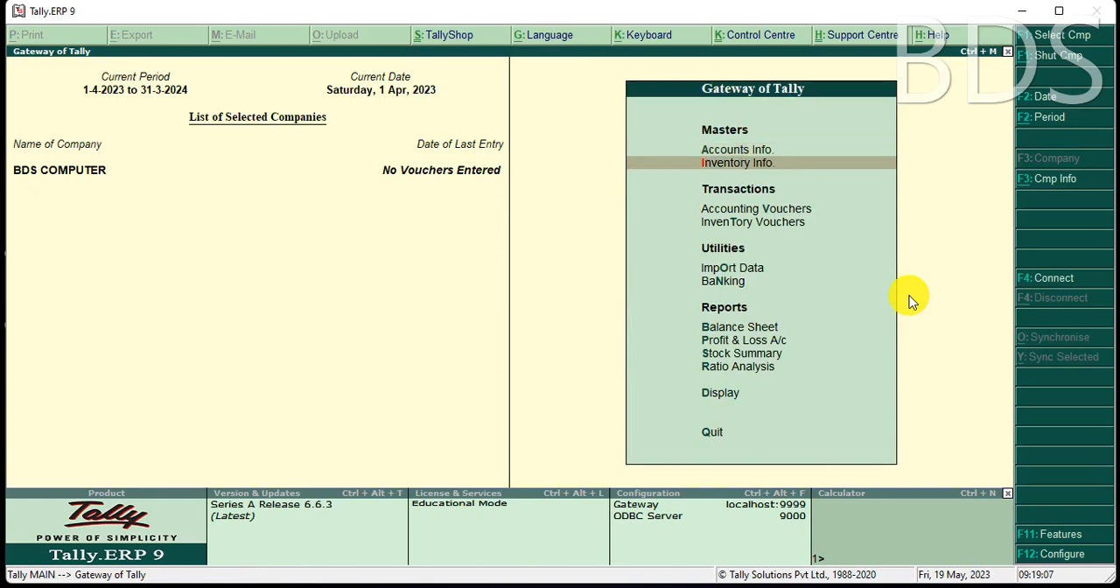
{"action": "key", "text": "Up"}
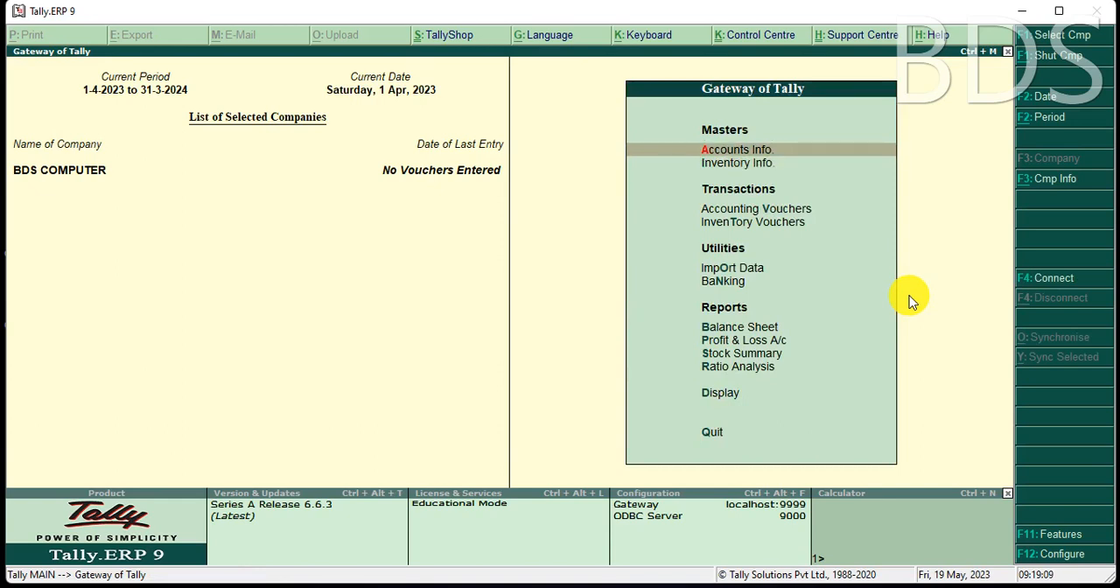
Start a new single stock item named BULB without an alias, under the Primary group.
{"action": "key", "text": "Down"}
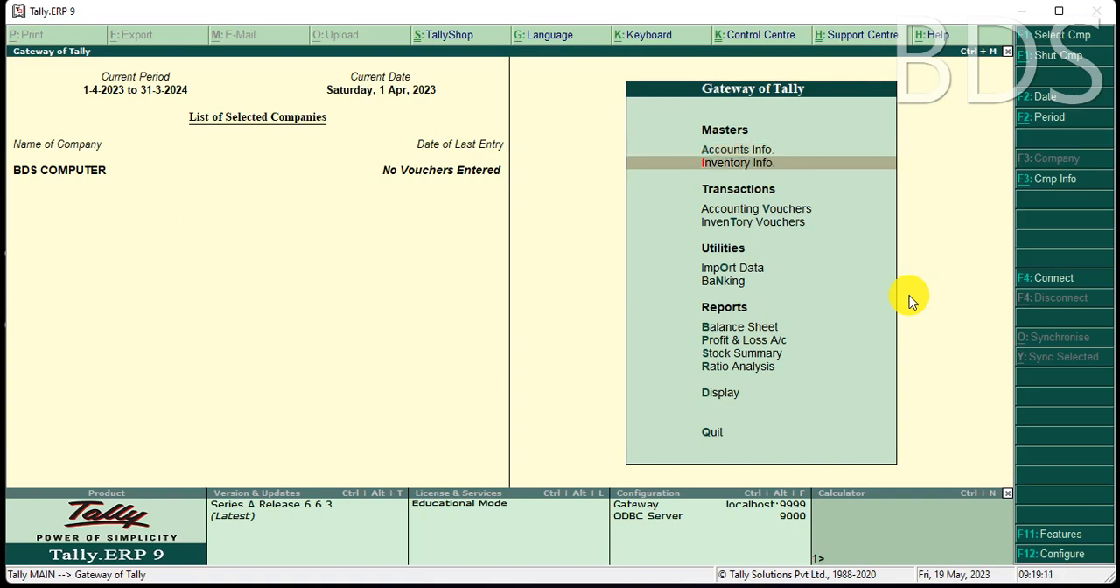
{"action": "key", "text": "Return"}
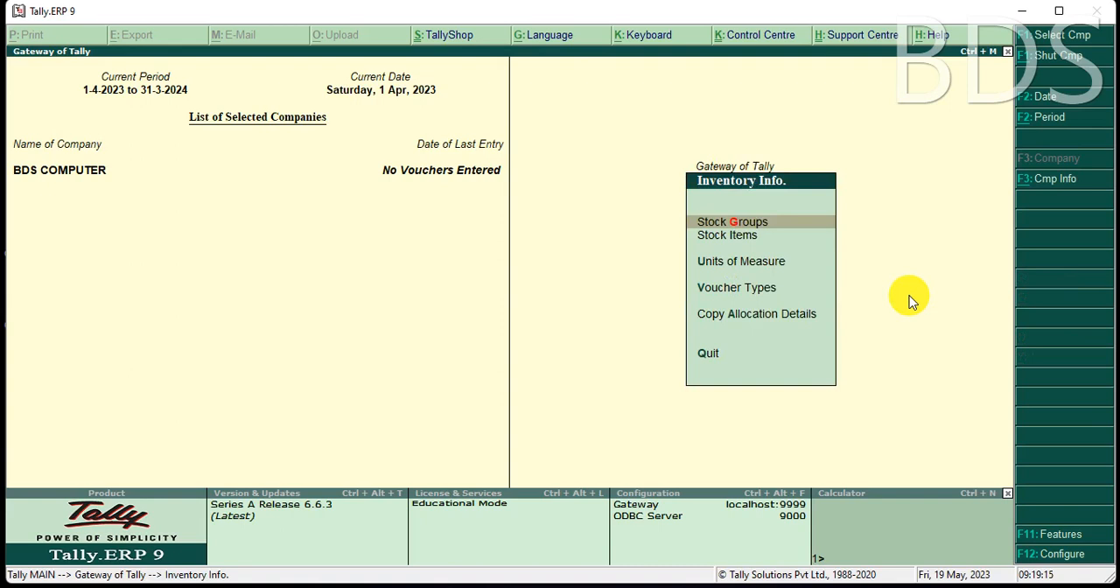
{"action": "key", "text": "Down"}
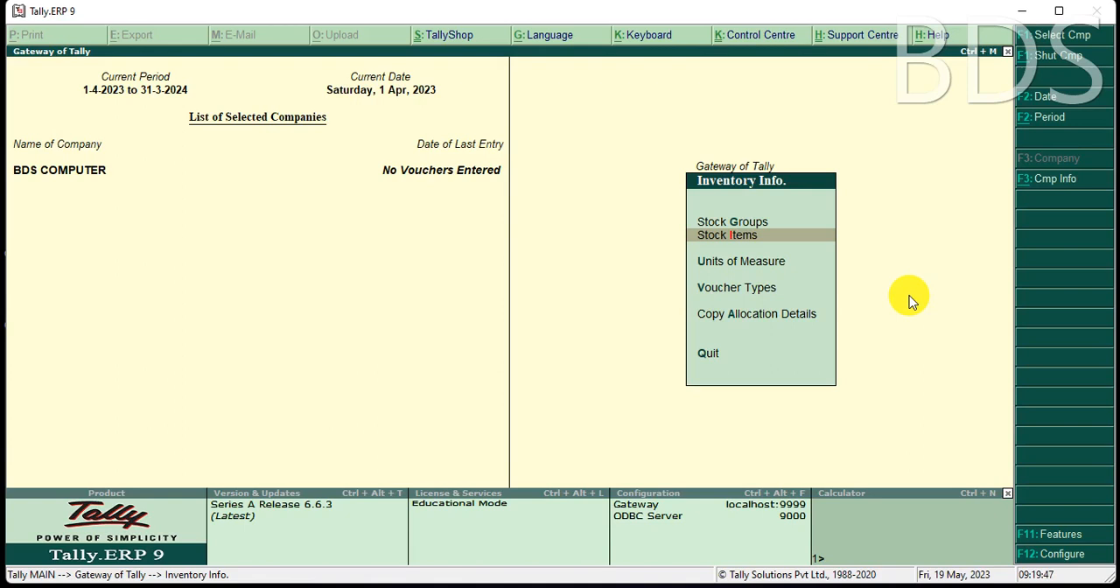
{"action": "key", "text": "Return"}
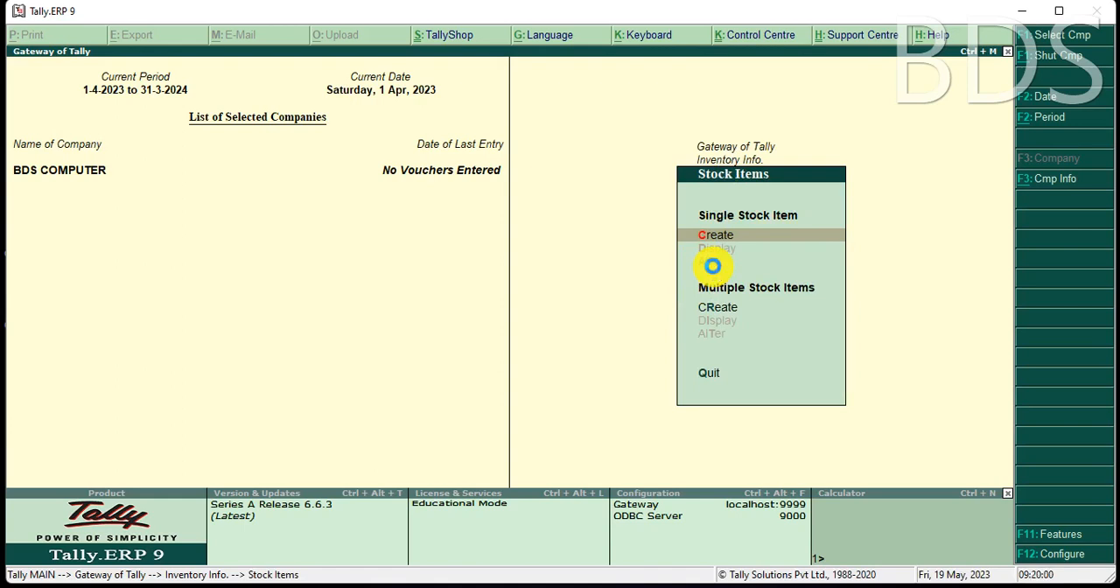
{"action": "key", "text": "Return"}
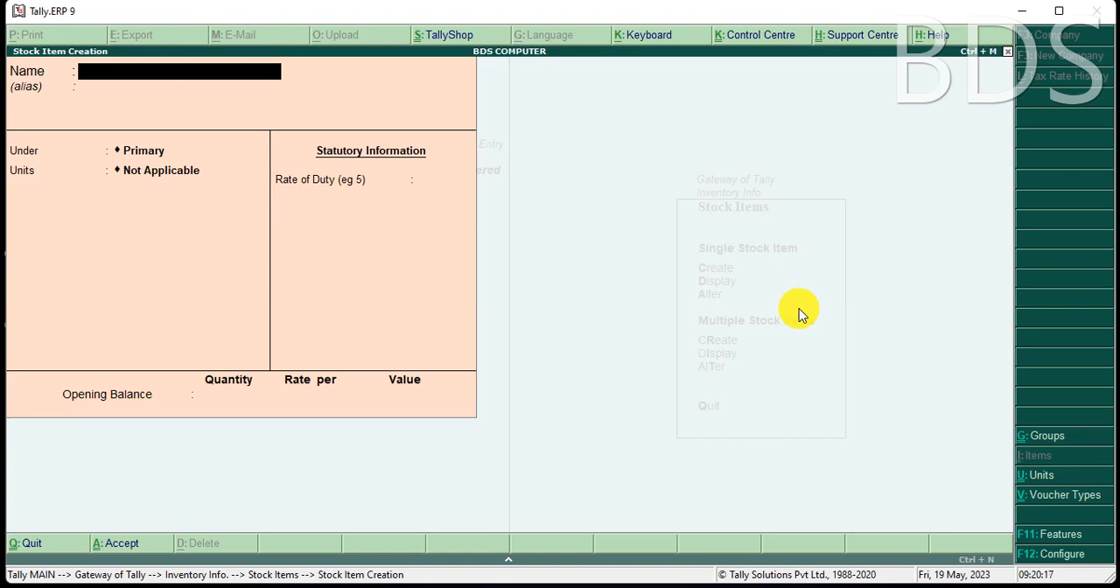
{"action": "type", "text": "BULB"}
{"action": "key", "text": "Return"}
{"action": "key", "text": "Return"}
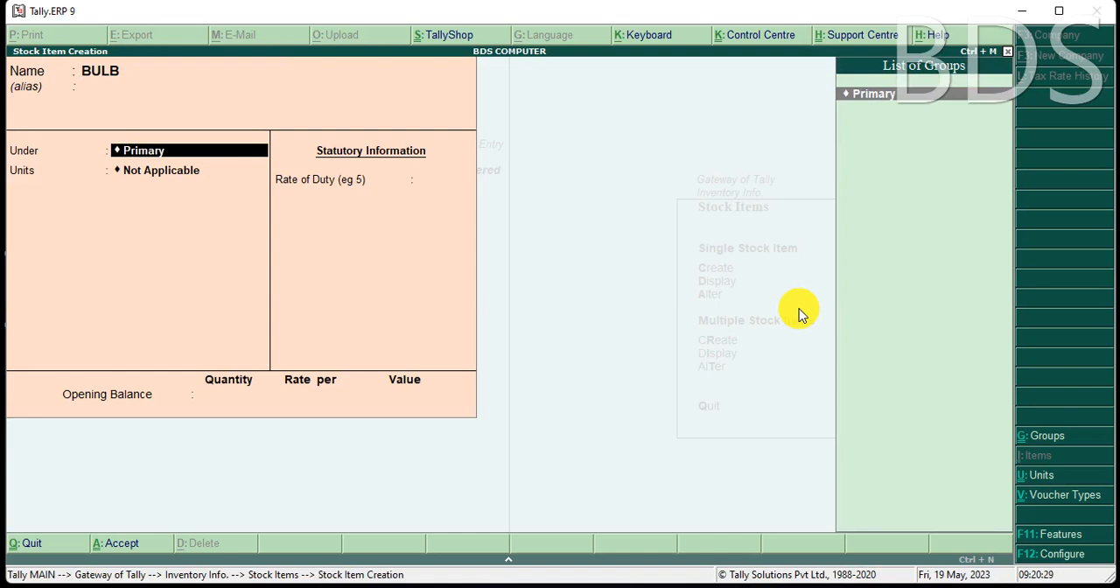
{"action": "key", "text": "Return"}
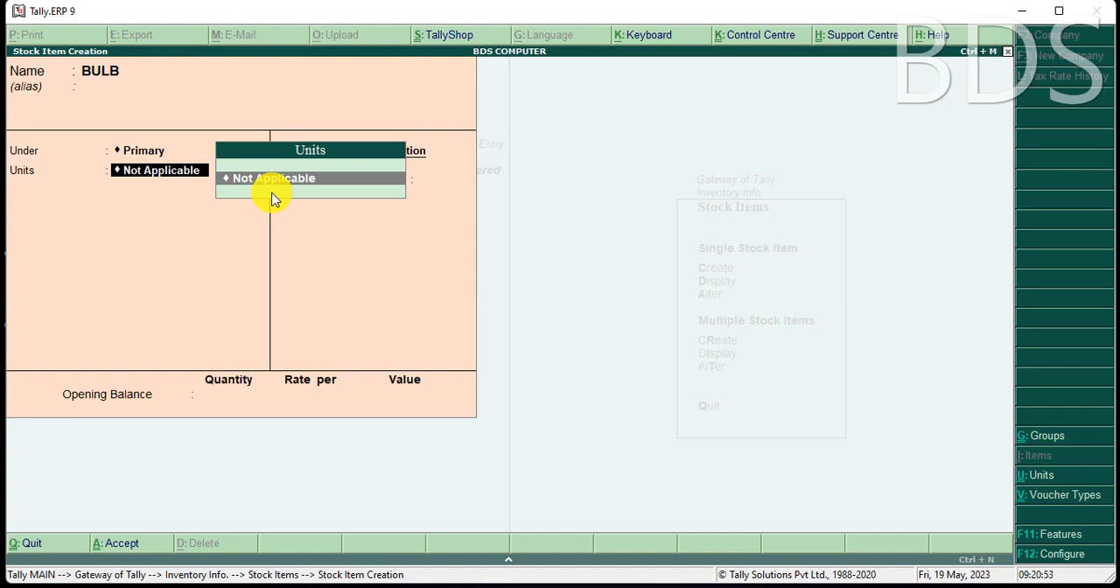
Create a simple unit of measure for the item with symbol PIC, formal name PIECE and 0 decimal places.
{"action": "key", "text": "alt+c"}
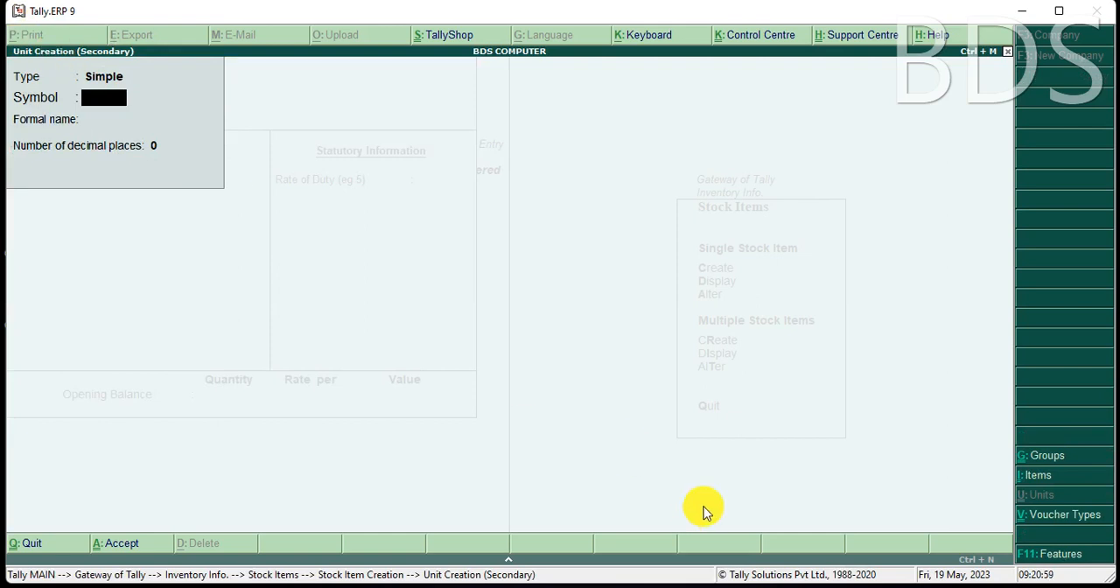
{"action": "type", "text": "PIC"}
{"action": "key", "text": "Return"}
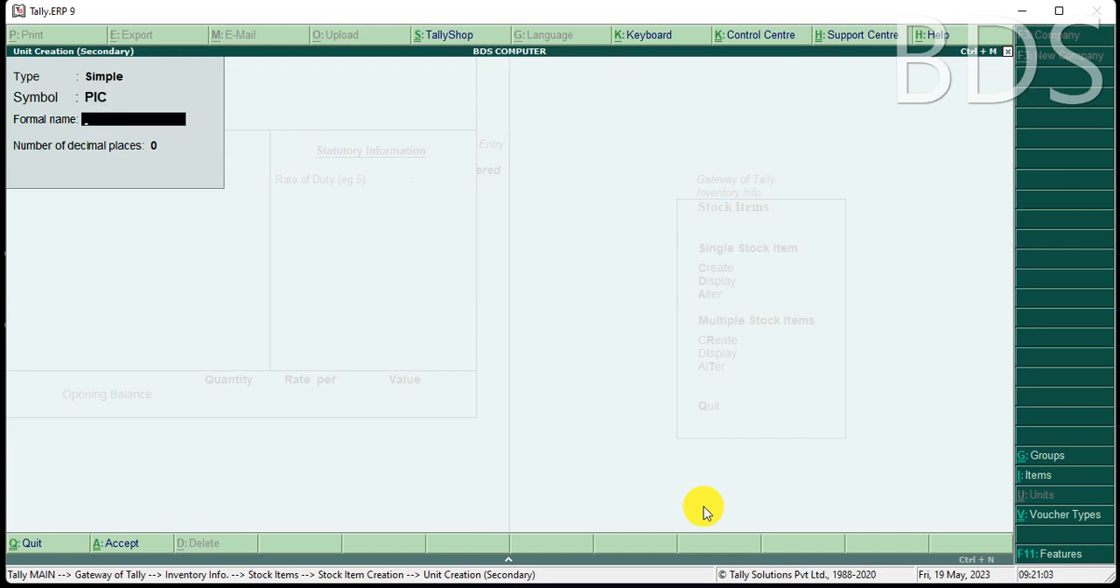
{"action": "type", "text": "PIECE"}
{"action": "key", "text": "Return"}
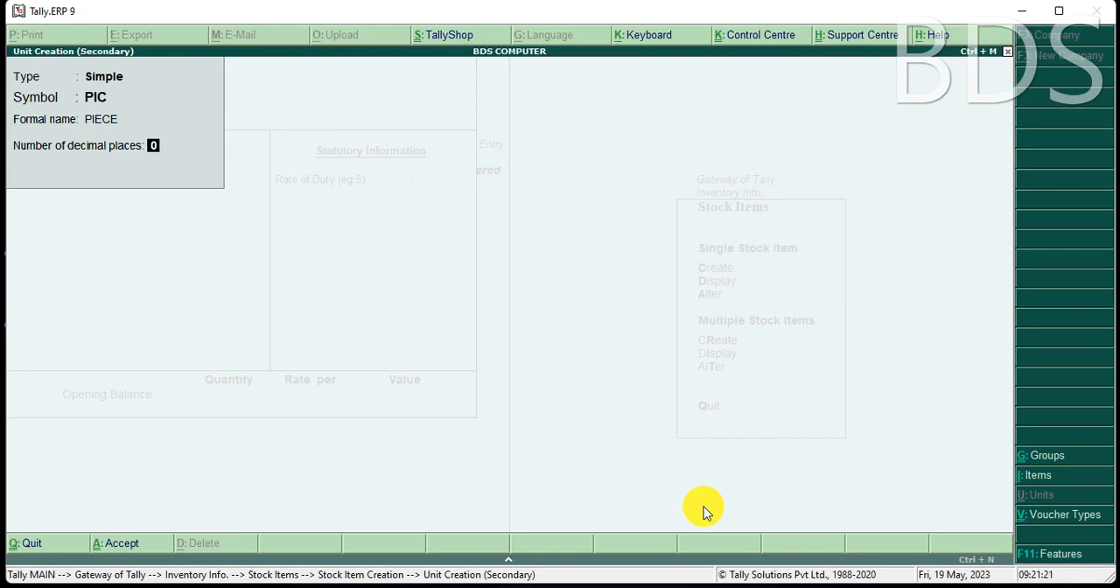
{"action": "key", "text": "Return"}
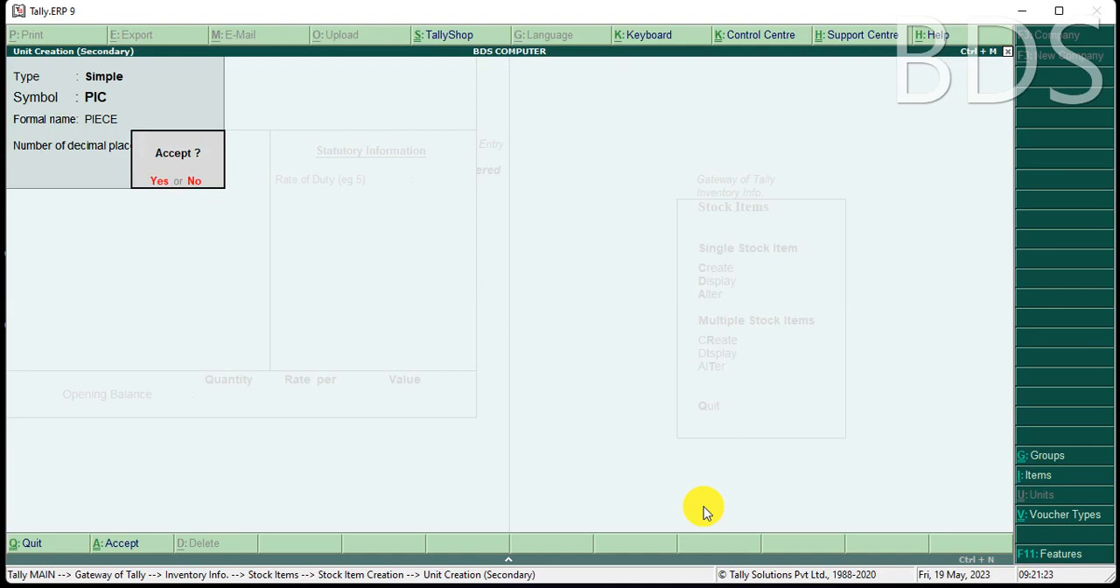
{"action": "key", "text": "Return"}
{"action": "key", "text": "Return"}
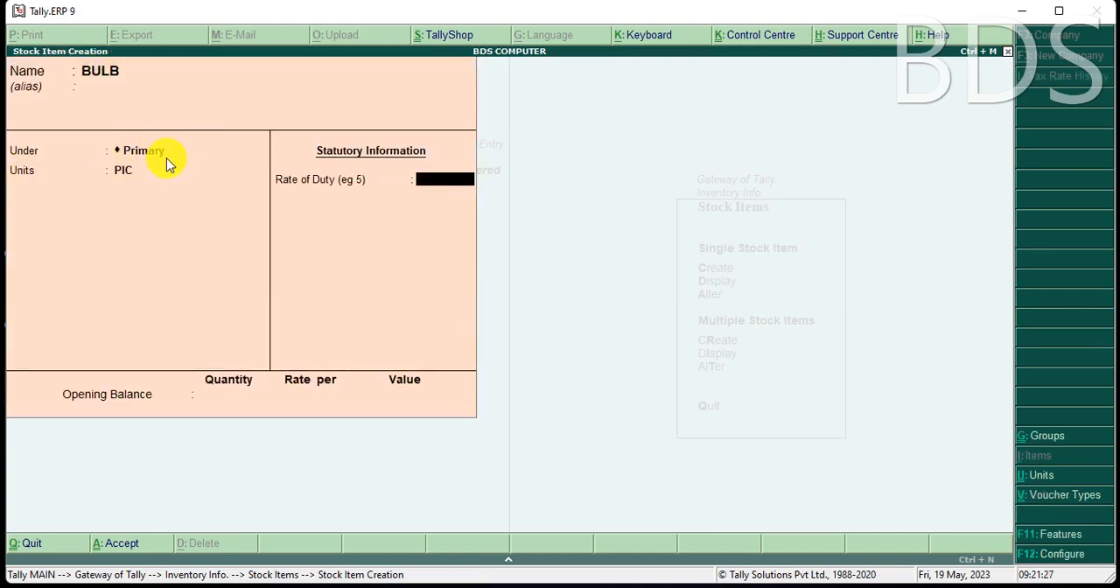
Assign the PIC unit to BULB and save the item without a duty rate or opening balance.
{"action": "key", "text": "Return"}
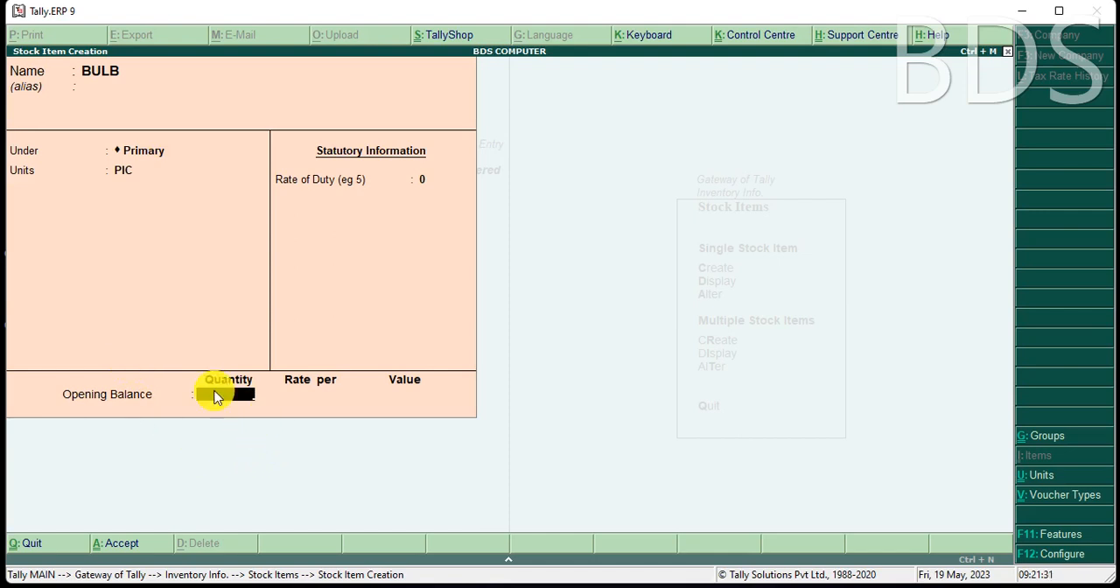
{"action": "key", "text": "Return"}
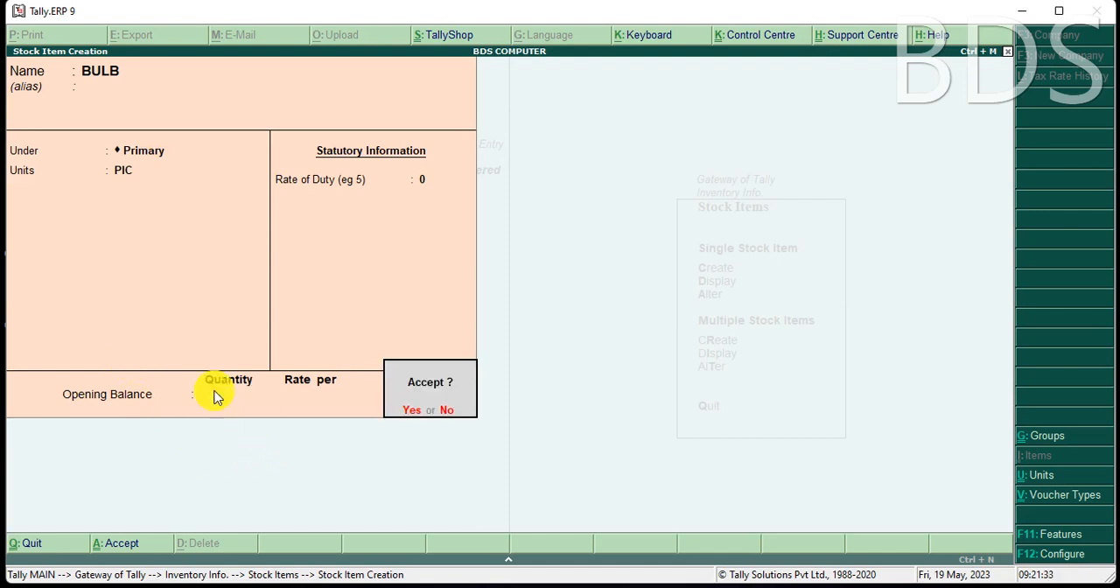
{"action": "key", "text": "Return"}
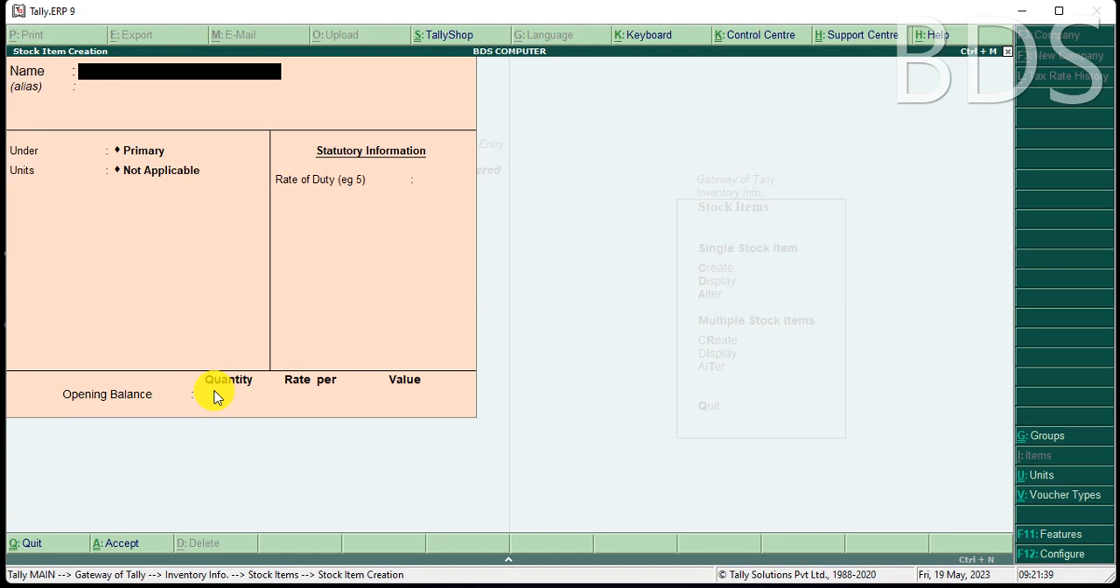
Name the new single stock item WIRE 2 MM without an alias and place it under the Primary group.
{"action": "type", "text": "WIRE 2 MM"}
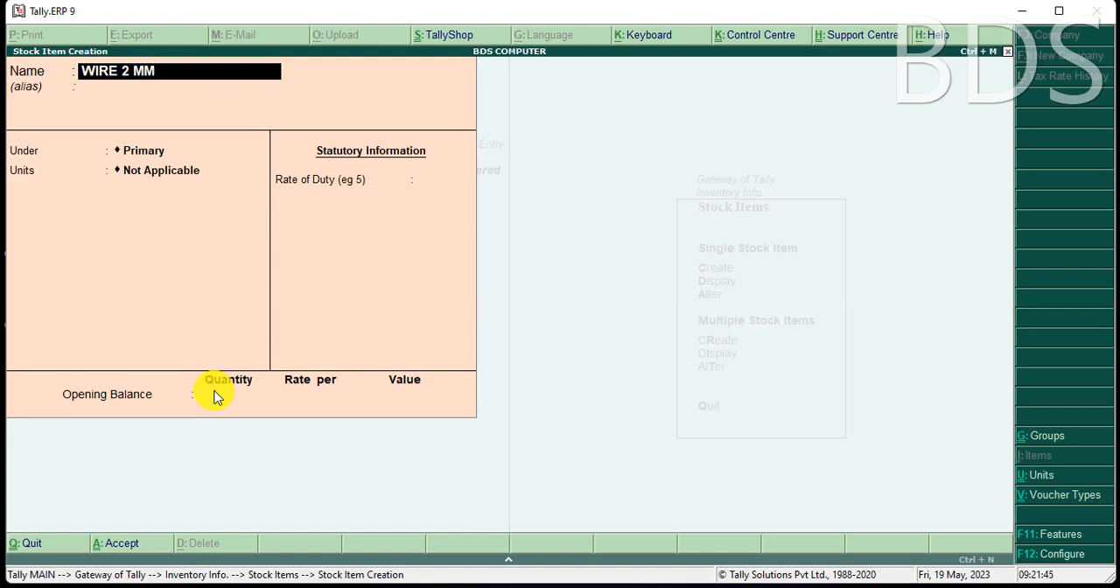
{"action": "key", "text": "Return"}
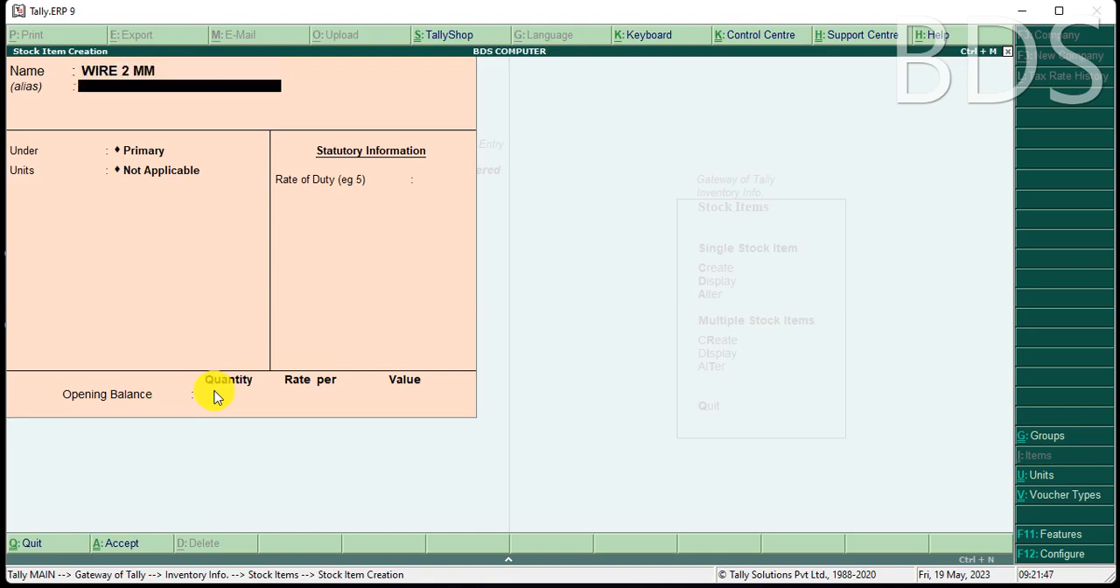
{"action": "key", "text": "Return"}
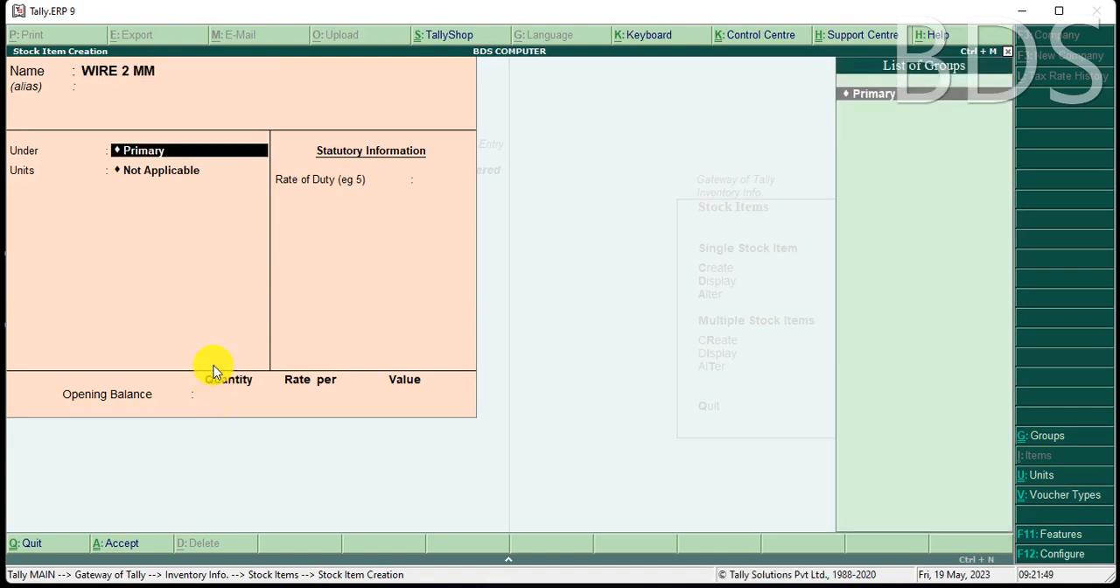
{"action": "key", "text": "Return"}
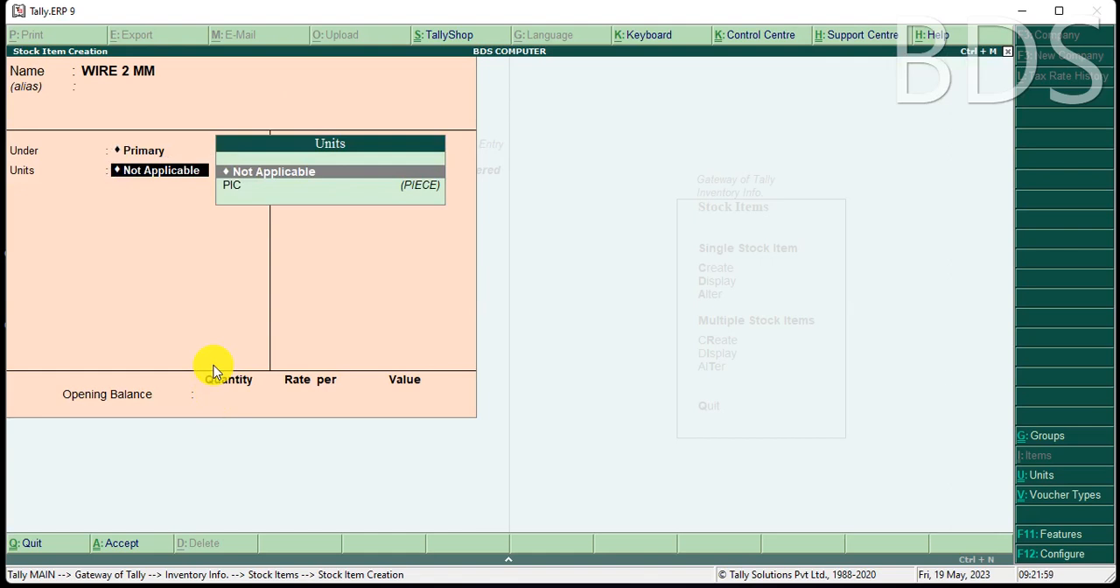
Create a simple unit MTR with 2 decimal places and no formal name for WIRE 2 MM, and save the item.
{"action": "key", "text": "alt+c"}
{"action": "type", "text": "MTR"}
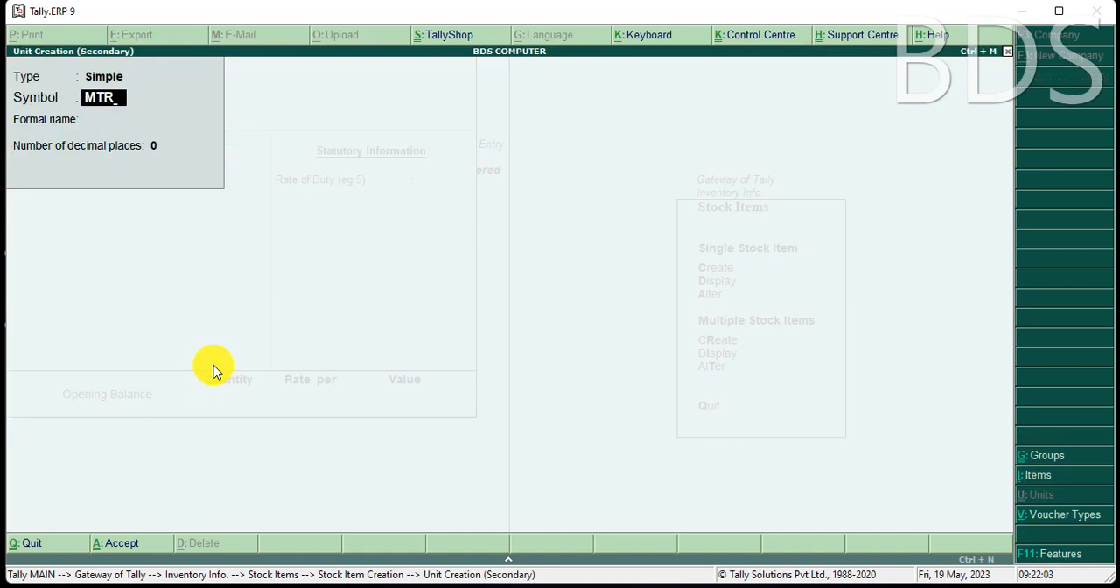
{"action": "key", "text": "Return"}
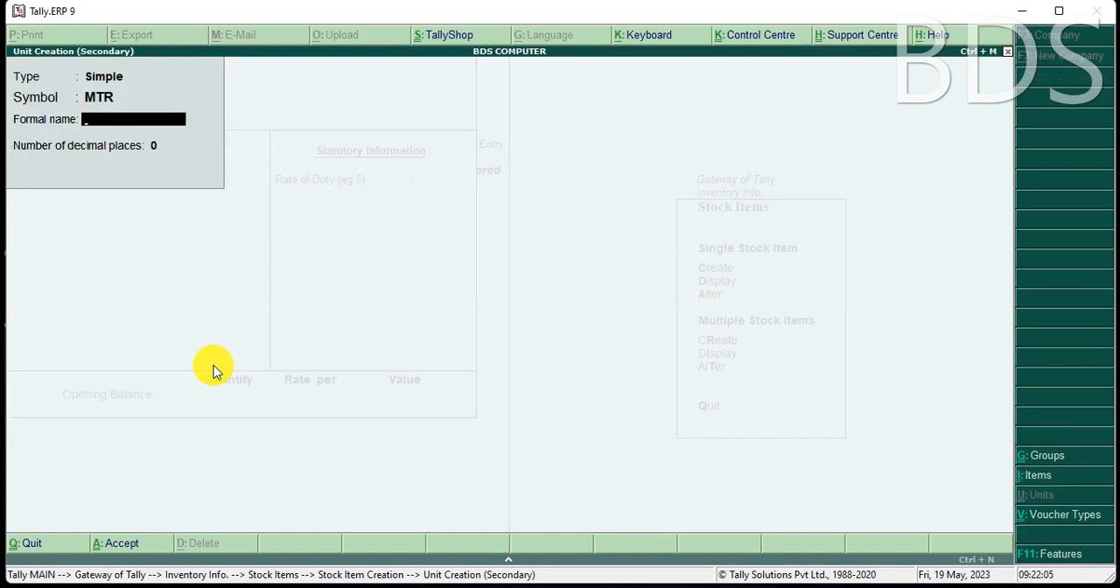
{"action": "key", "text": "Return"}
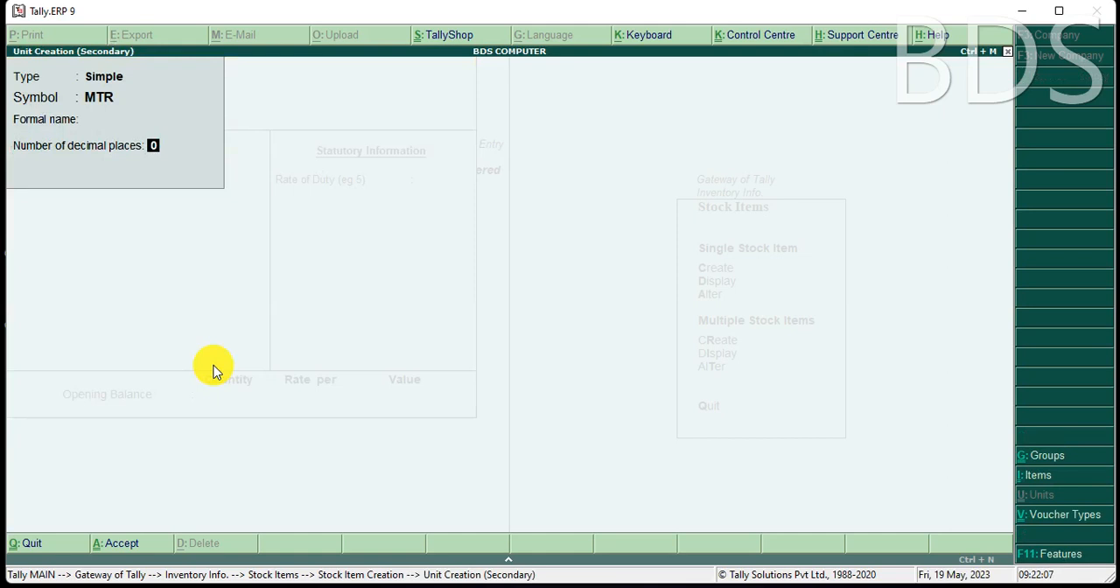
{"action": "type", "text": "3"}
{"action": "type", "text": "2"}
{"action": "key", "text": "Return"}
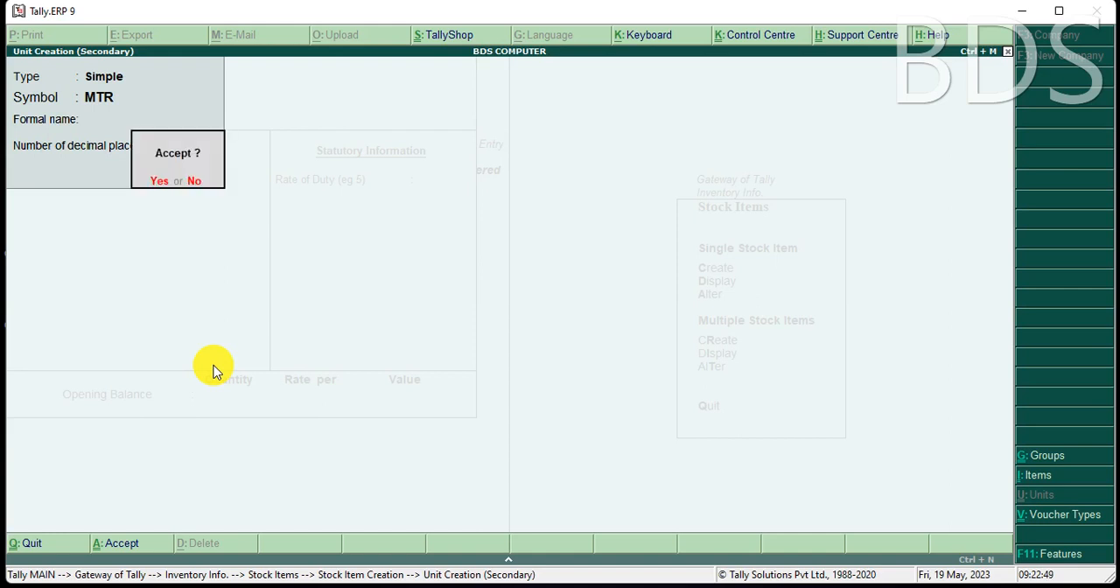
{"action": "key", "text": "Return"}
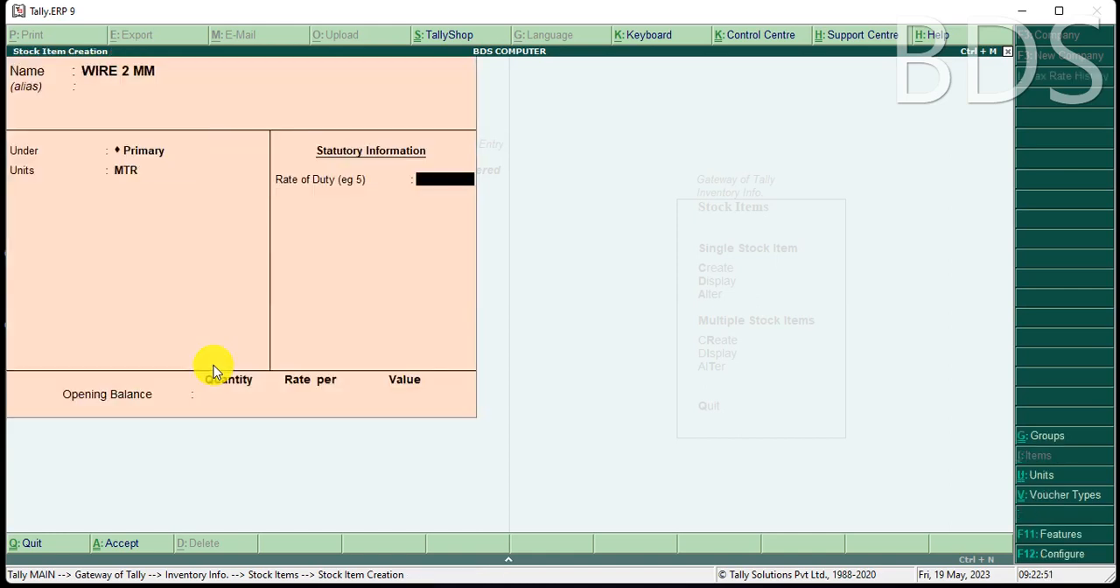
{"action": "key", "text": "ctrl+a"}
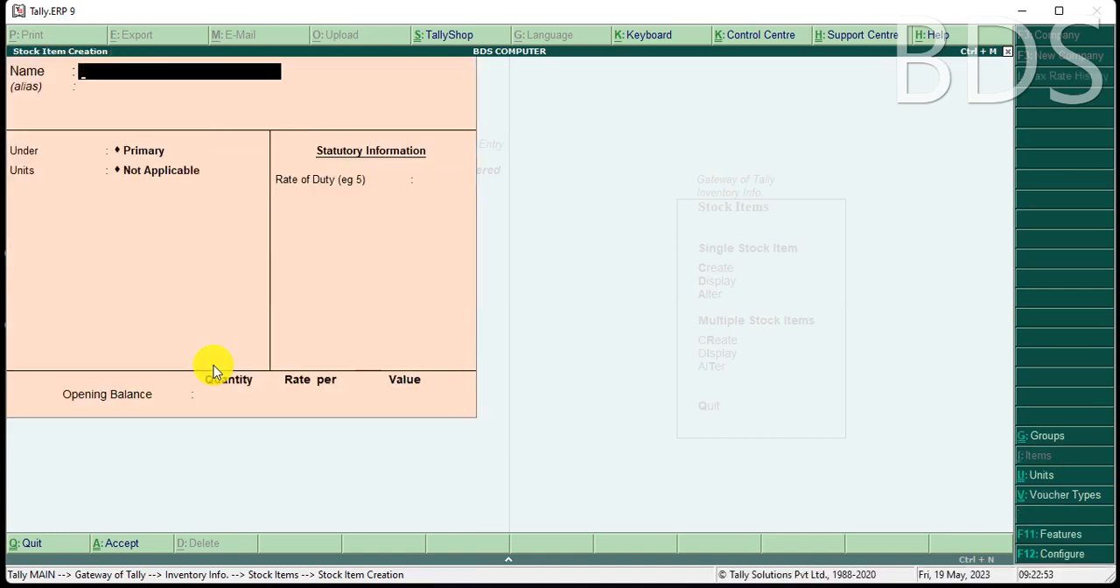
Leave single item creation and view the list of stock items available for display.
{"action": "key", "text": "Escape"}
{"action": "key", "text": "Return"}
{"action": "key", "text": "Down"}
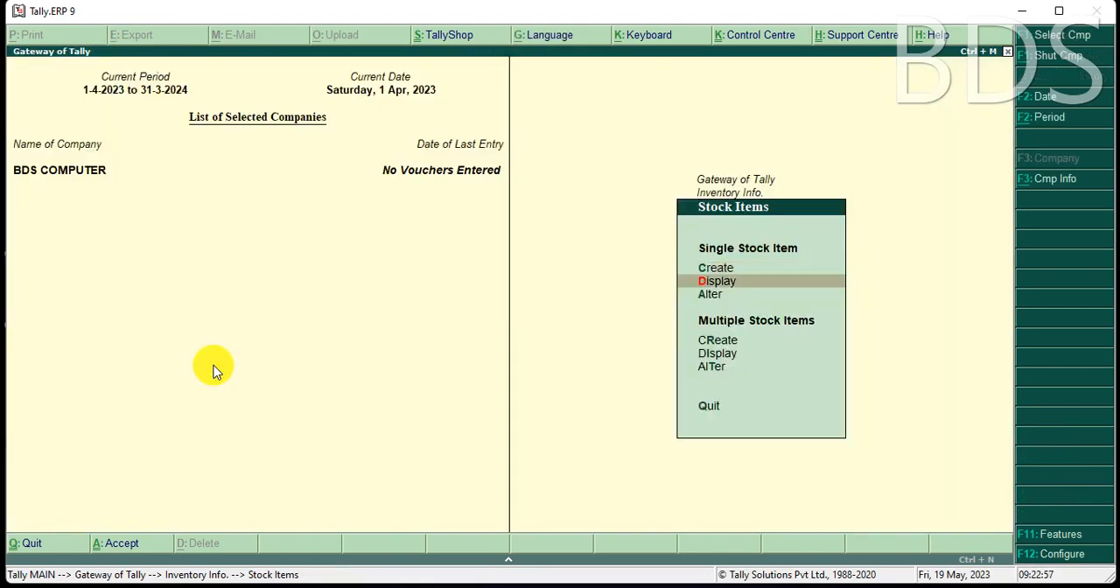
{"action": "key", "text": "Return"}
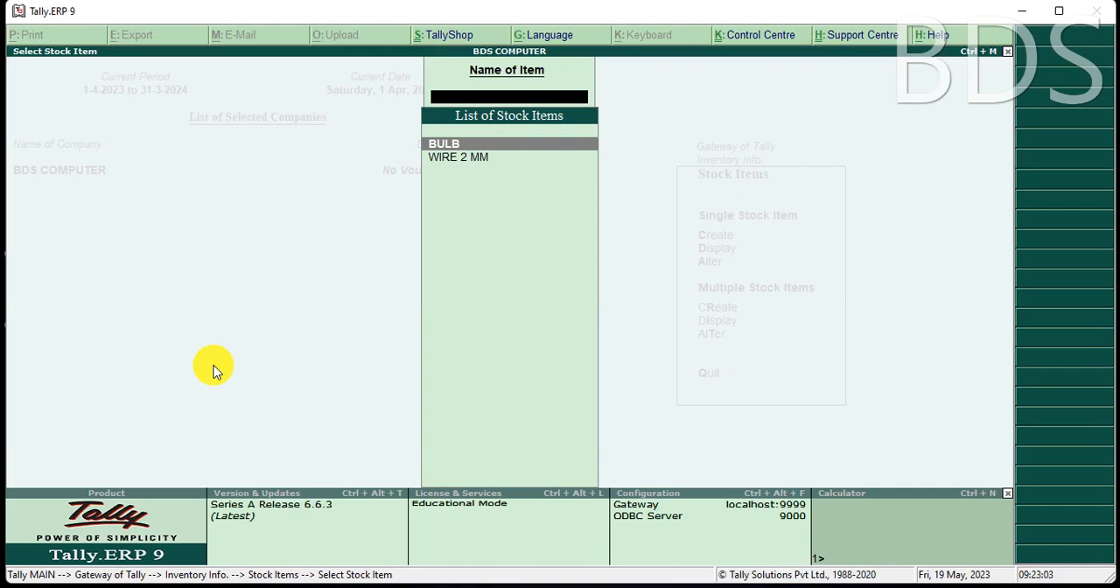
{"action": "key", "text": "Escape"}
{"action": "key", "text": "Escape"}
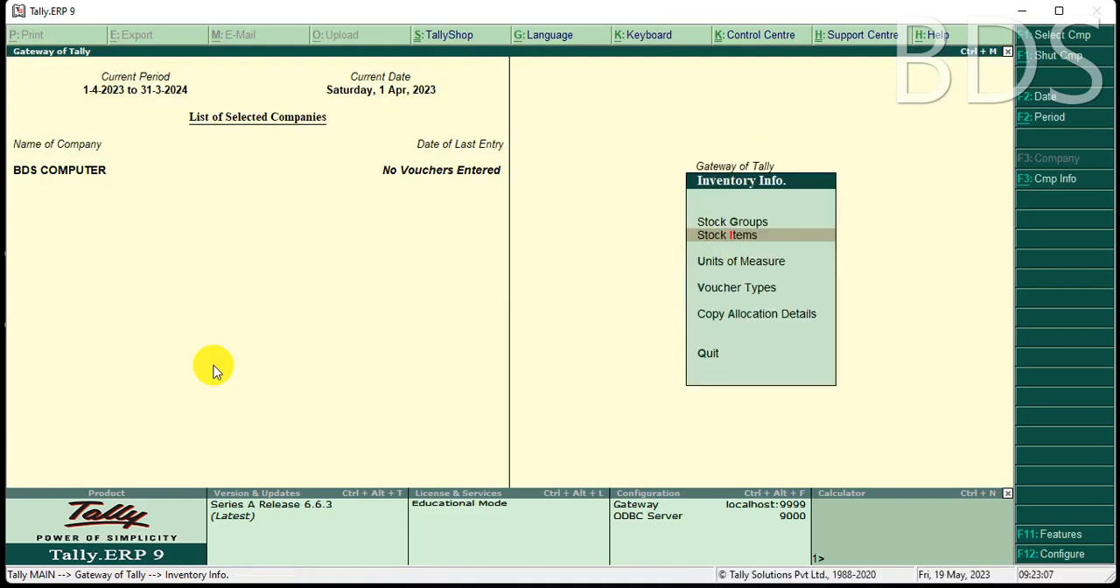
Start creating multiple stock items under All Items and enter RICE under Primary as the first item.
{"action": "key", "text": "Return"}
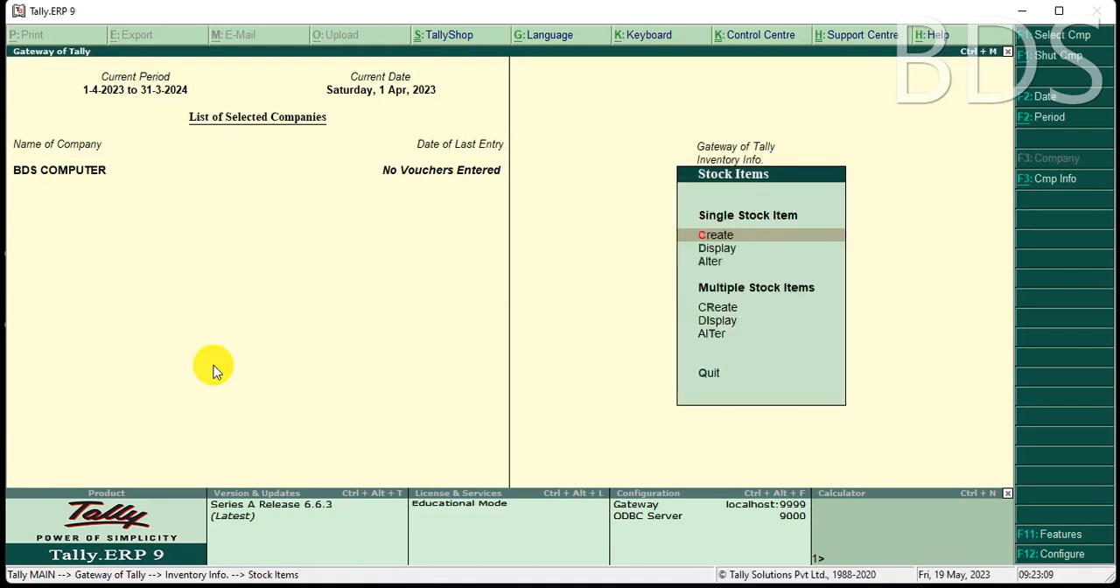
{"action": "key", "text": "Down"}
{"action": "key", "text": "Down"}
{"action": "key", "text": "Down"}
{"action": "key", "text": "Down"}
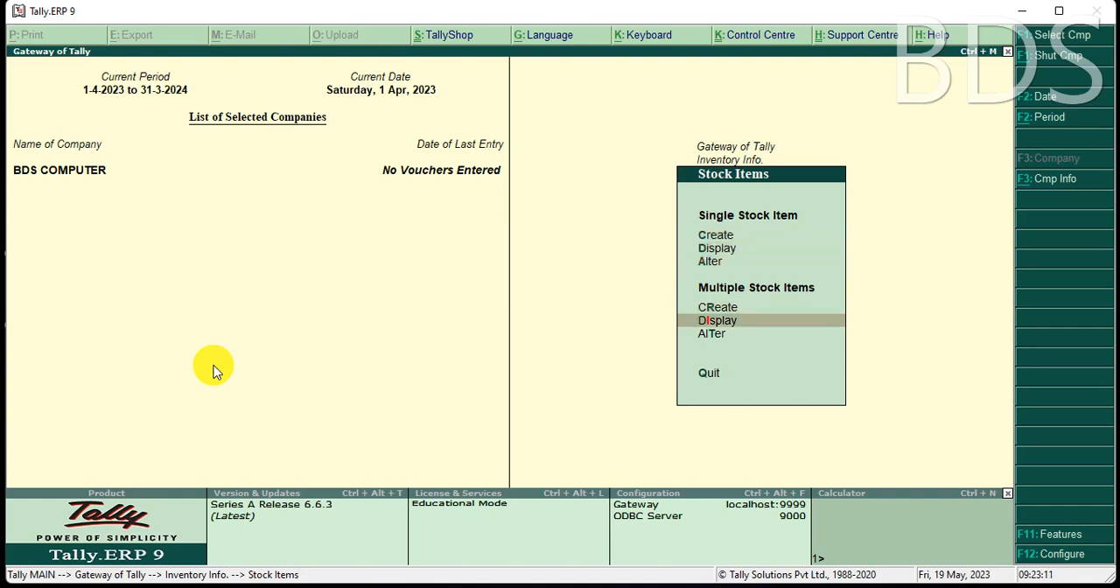
{"action": "key", "text": "Up"}
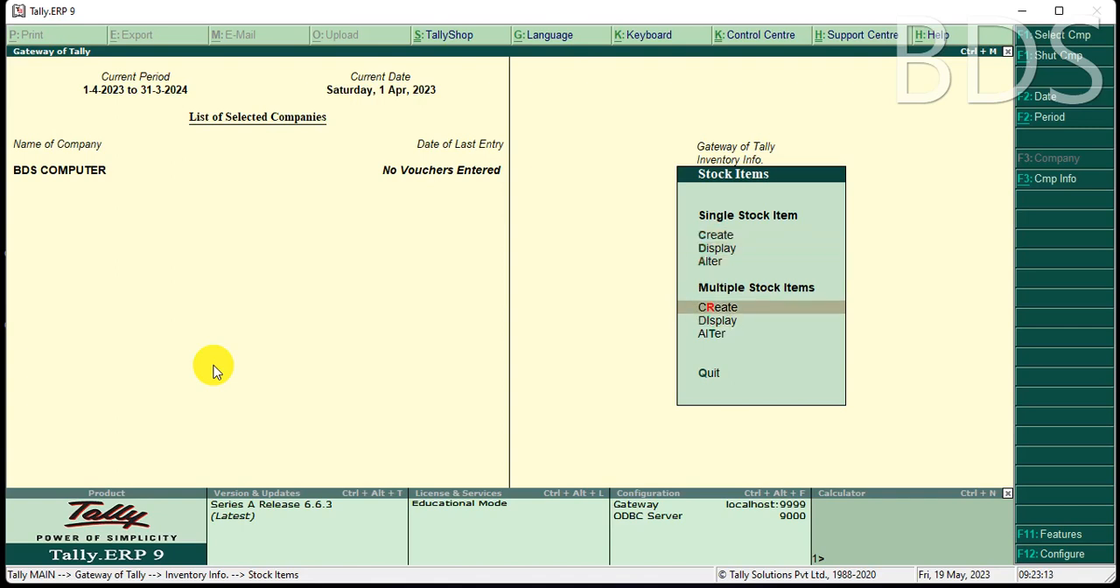
{"action": "key", "text": "Return"}
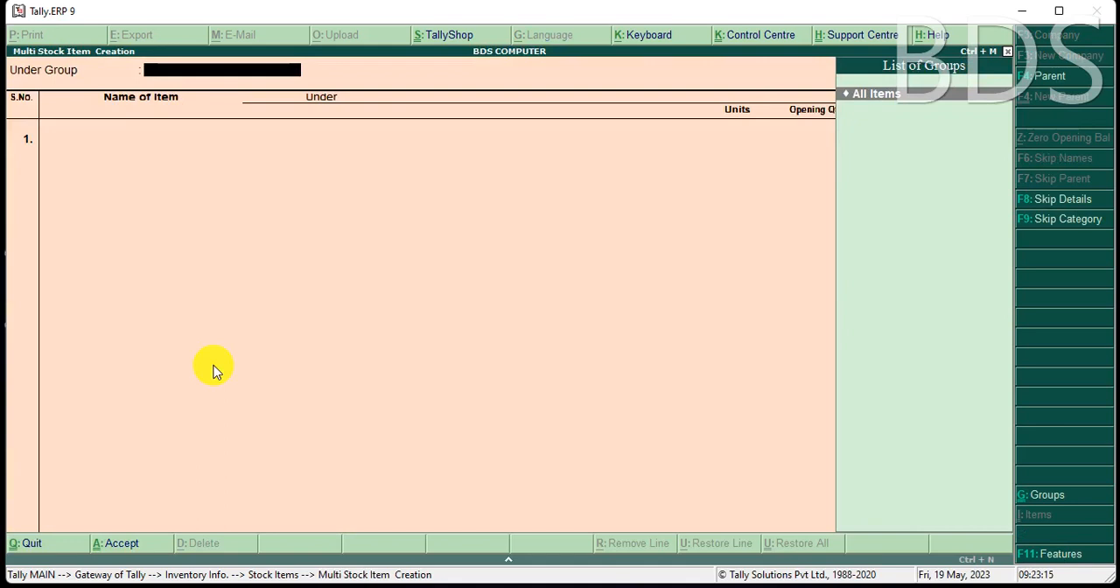
{"action": "key", "text": "Return"}
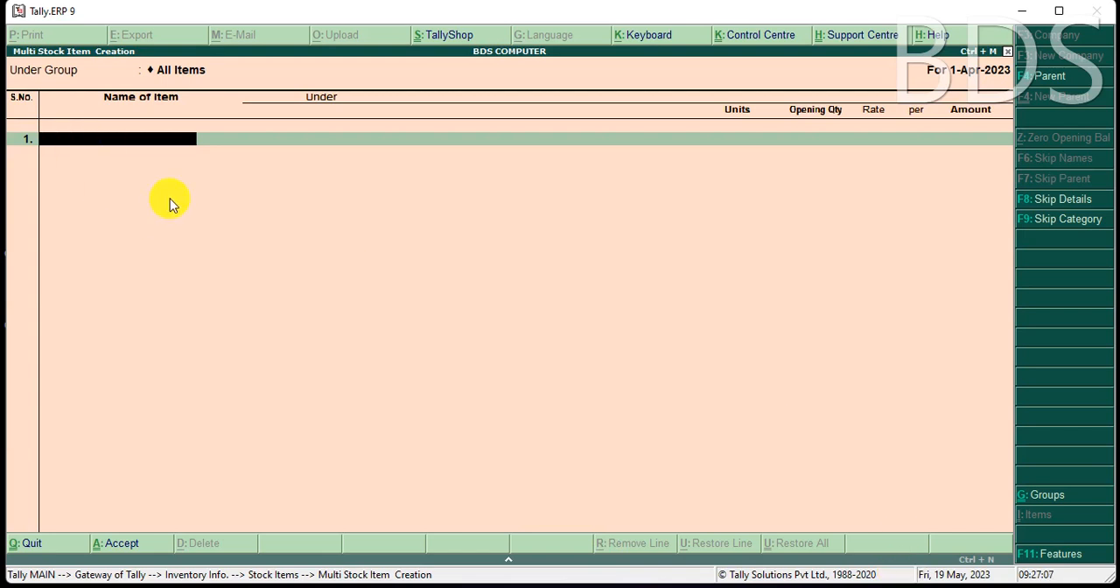
{"action": "type", "text": "RICE"}
{"action": "key", "text": "Return"}
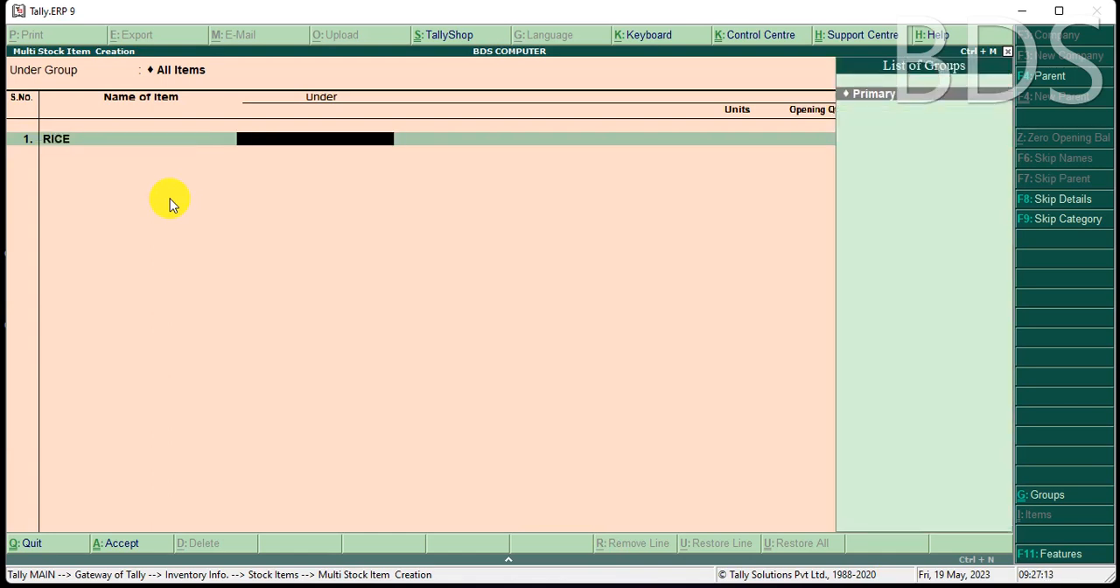
{"action": "key", "text": "Return"}
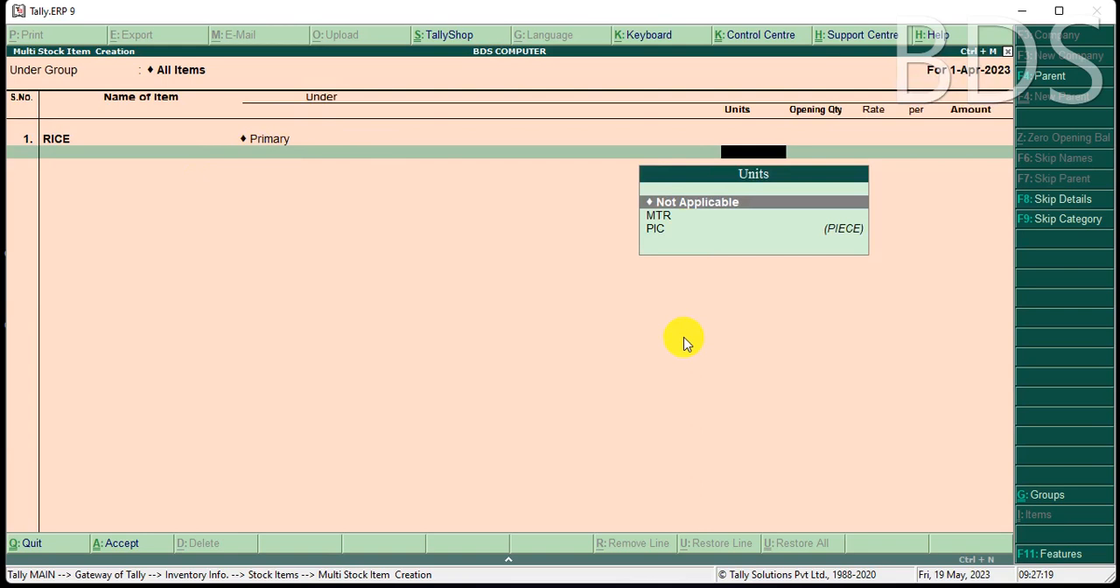
Create a simple unit KG with 3 decimal places and no formal name for RICE, leaving the opening quantity blank.
{"action": "key", "text": "alt+c"}
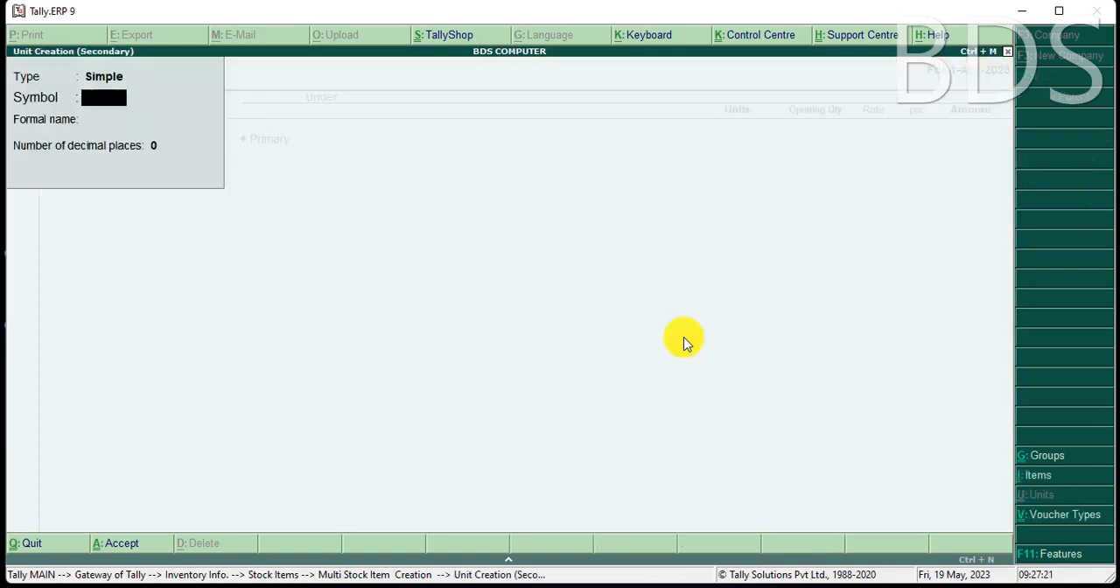
{"action": "type", "text": "KG"}
{"action": "key", "text": "Return"}
{"action": "key", "text": "Return"}
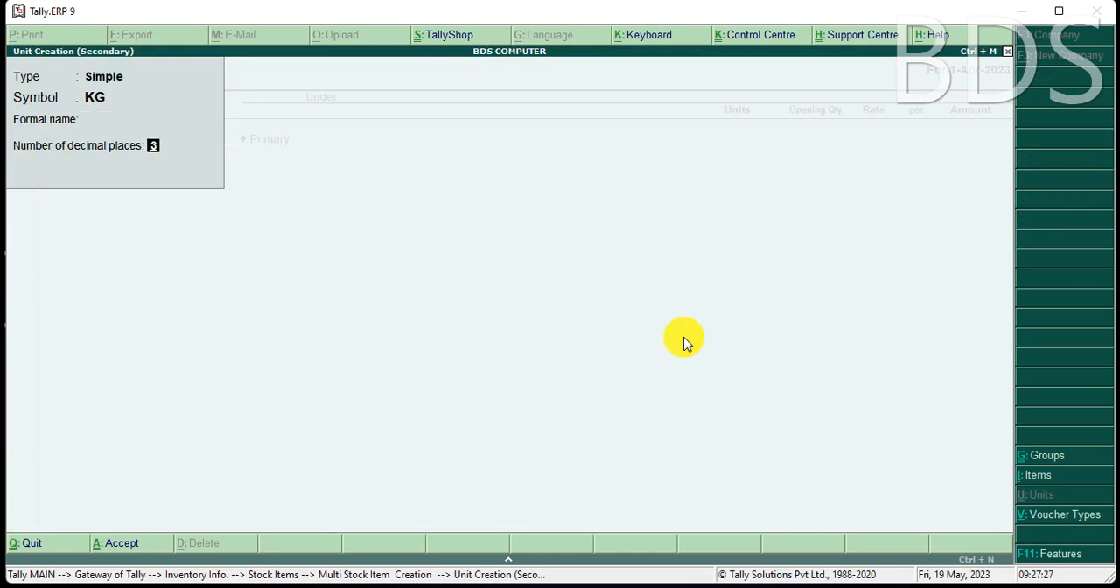
{"action": "key", "text": "Return"}
{"action": "key", "text": "Return"}
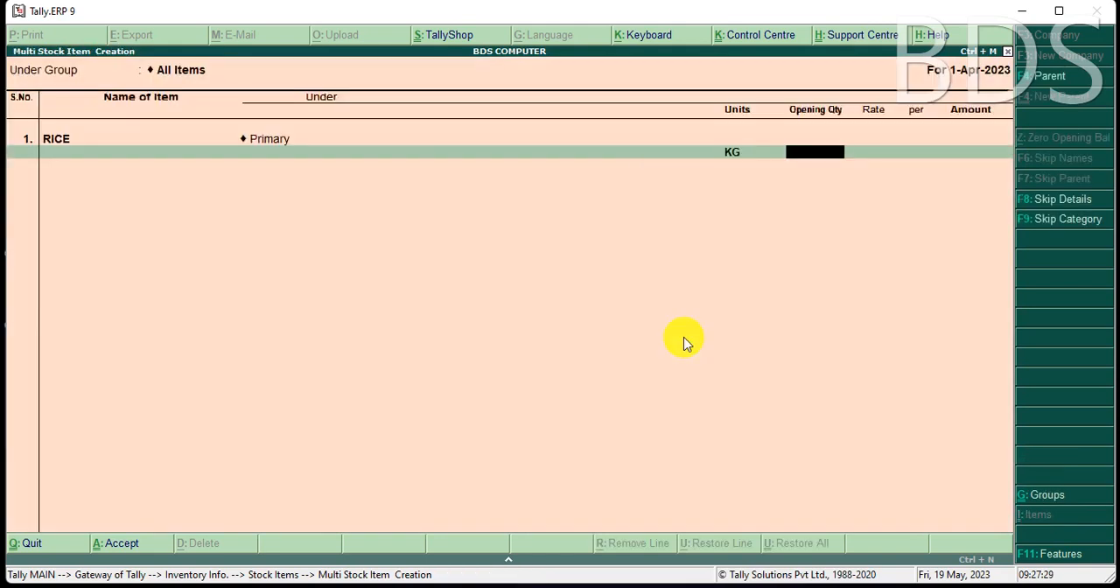
{"action": "key", "text": "Return"}
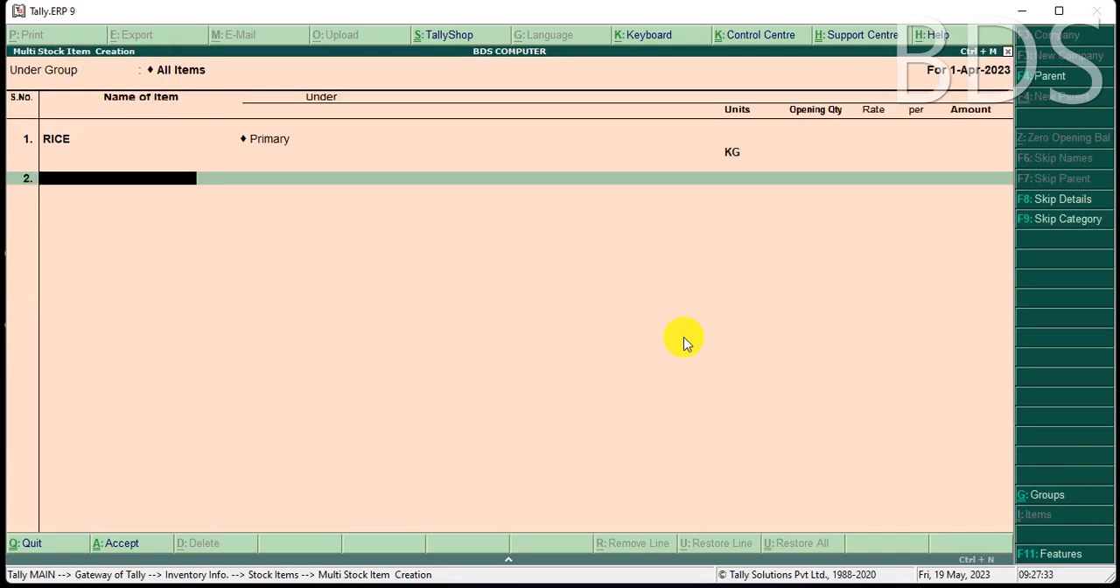
Add PULSE as the second item under Primary with the unit KG and no opening quantity.
{"action": "type", "text": "PULSE"}
{"action": "key", "text": "BackSpace"}
{"action": "key", "text": "BackSpace"}
{"action": "key", "text": "BackSpace"}
{"action": "key", "text": "BackSpace"}
{"action": "key", "text": "BackSpace"}
{"action": "type", "text": "PULSE"}
{"action": "key", "text": "Return"}
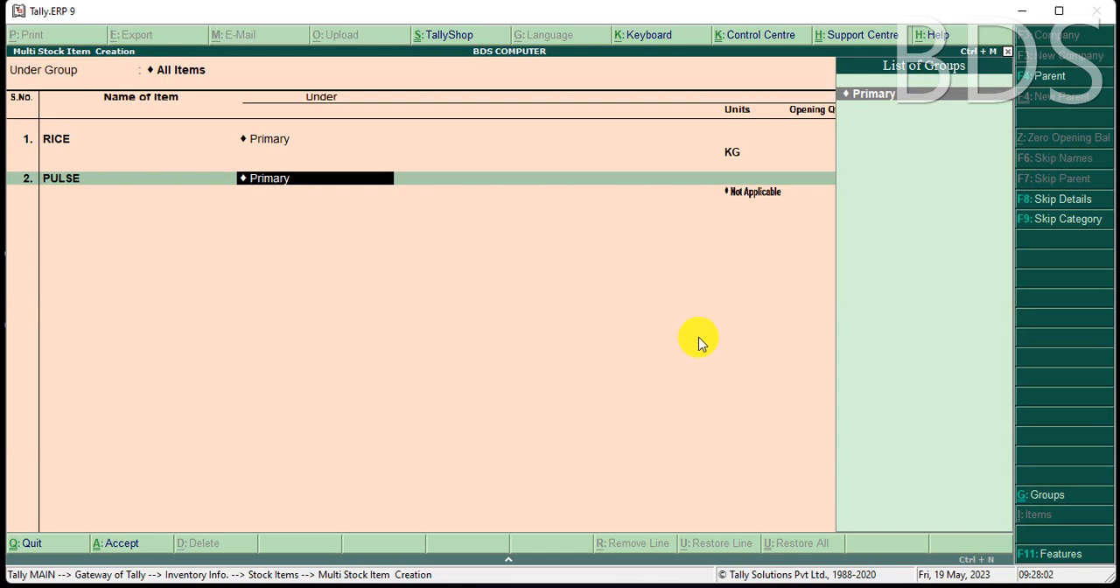
{"action": "key", "text": "Return"}
{"action": "key", "text": "Down"}
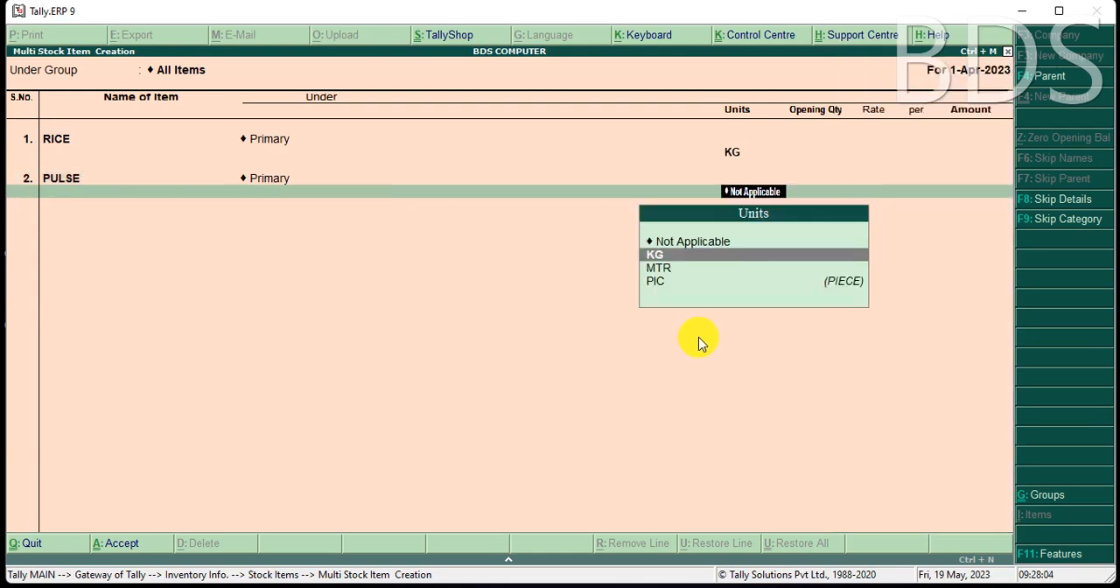
{"action": "key", "text": "Return"}
{"action": "key", "text": "Return"}
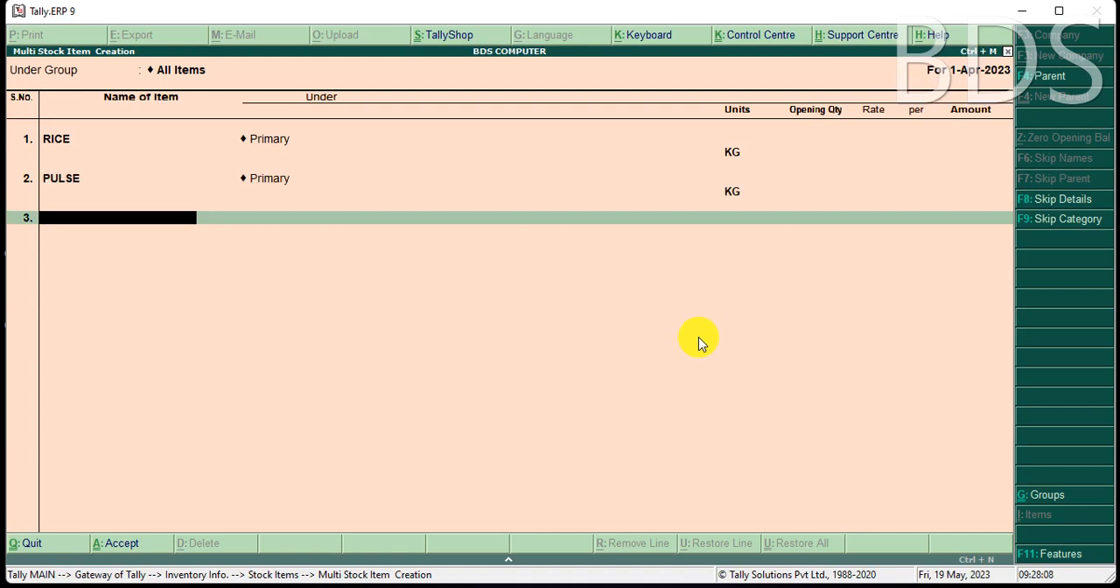
Enter SAMPOO (.5) as the third item under the Primary group.
{"action": "type", "text": "SAMPOO (.5)"}
{"action": "key", "text": "Return"}
{"action": "key", "text": "Return"}
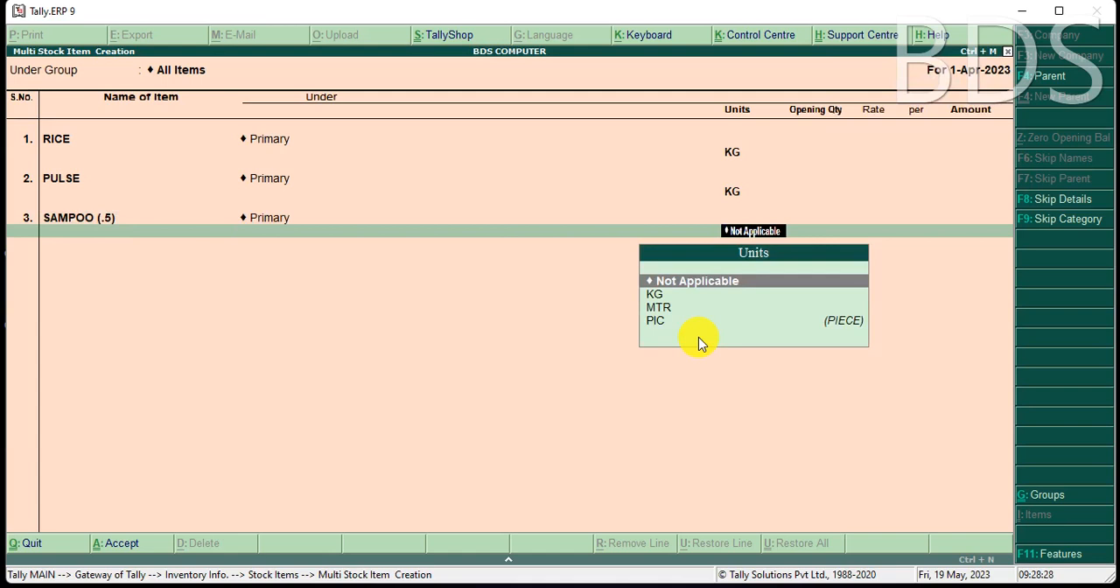
Create a simple unit POUCH with 0 decimal places and no formal name, and assign it to SAMPOO (.5).
{"action": "key", "text": "alt+c"}
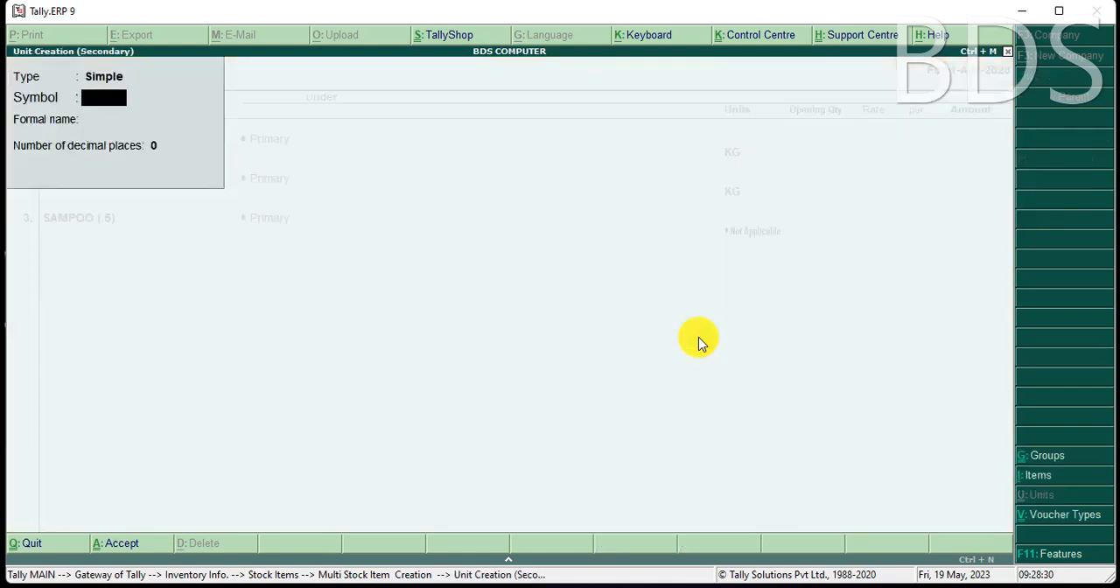
{"action": "type", "text": "POUCH"}
{"action": "key", "text": "Return"}
{"action": "key", "text": "Return"}
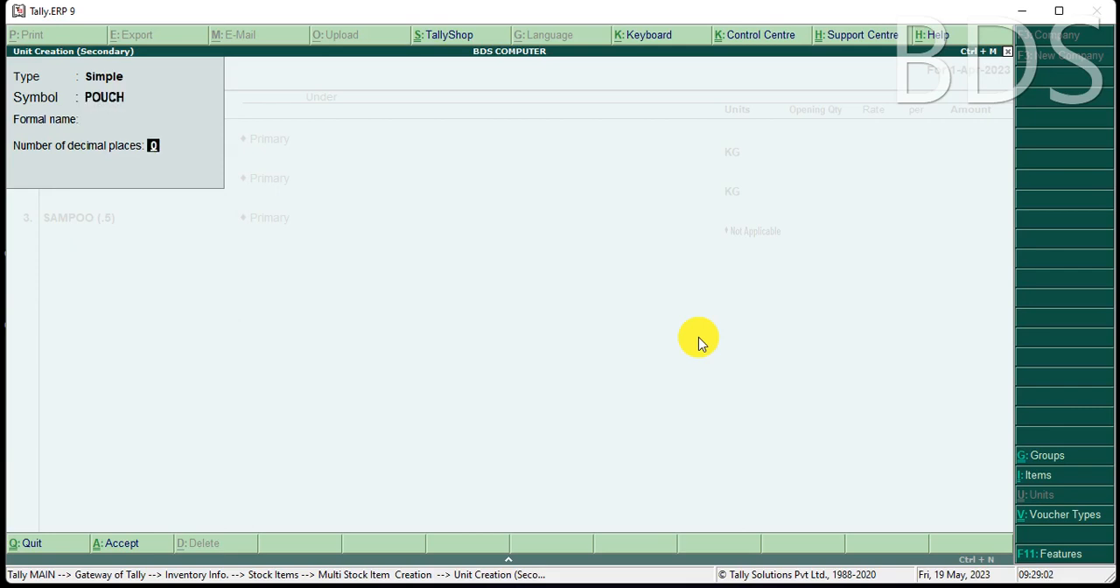
{"action": "key", "text": "Return"}
{"action": "key", "text": "Return"}
{"action": "key", "text": "Return"}
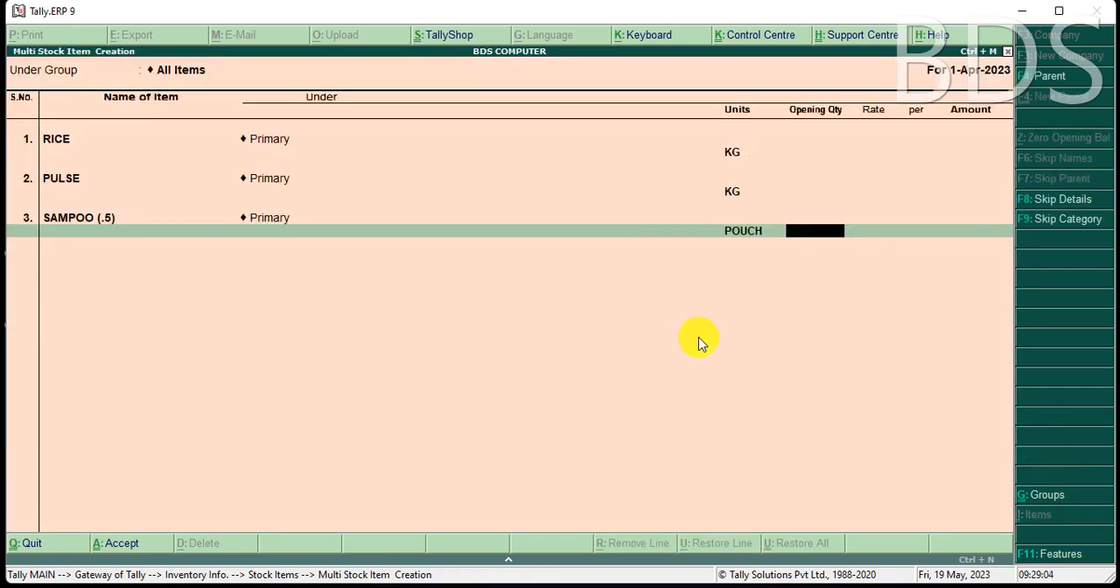
Save the RICE, PULSE and SAMPOO (.5) entries and leave multiple stock item creation.
{"action": "key", "text": "Escape"}
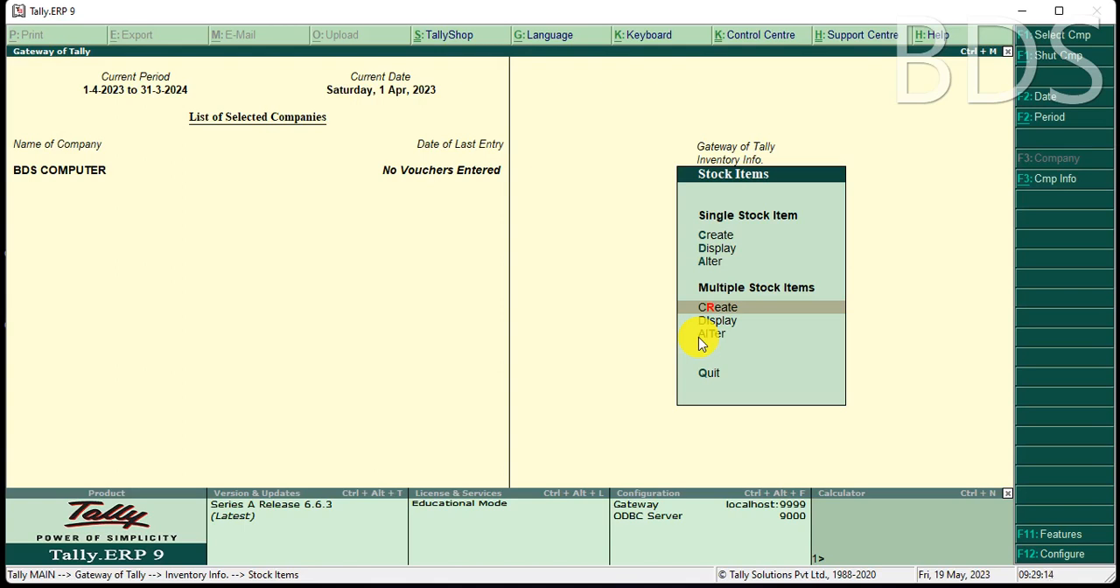
{"action": "key", "text": "Escape"}
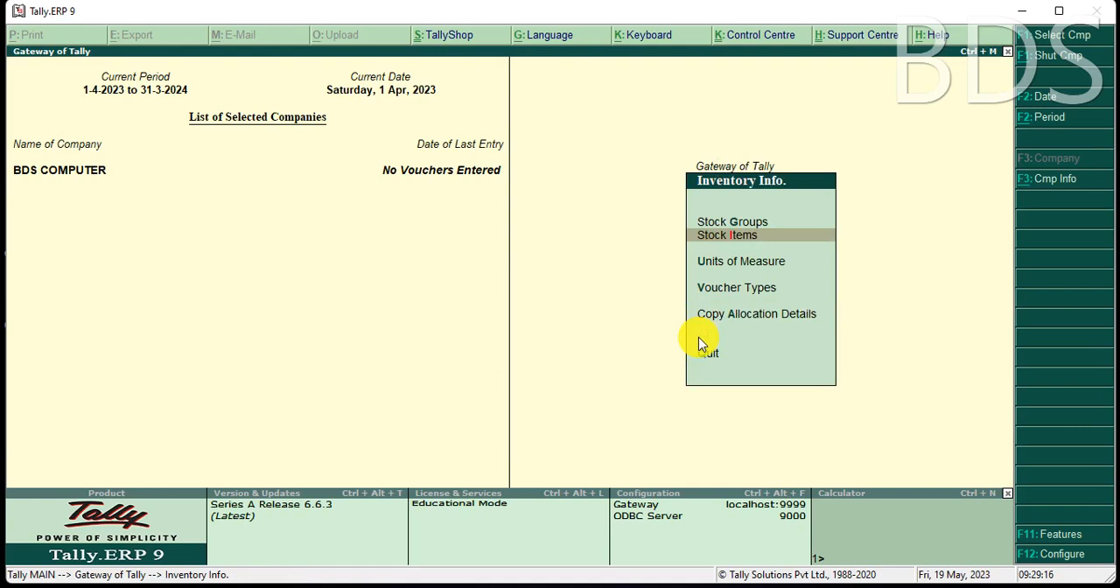
Examine the list of stock items available for single-item alteration, and return to the Gateway of Tally.
{"action": "key", "text": "Return"}
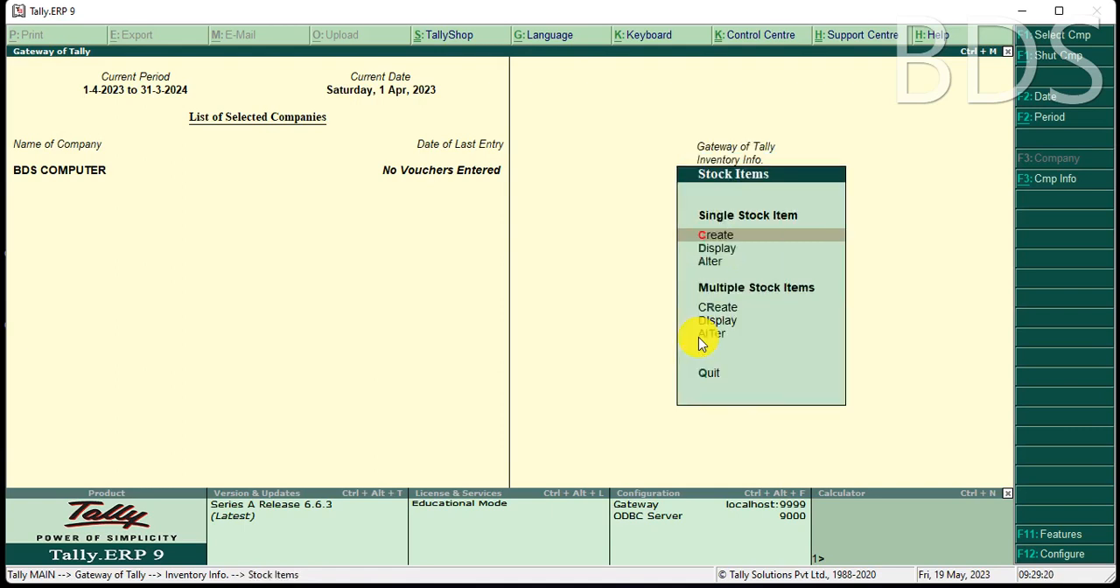
{"action": "key", "text": "Down"}
{"action": "key", "text": "Down"}
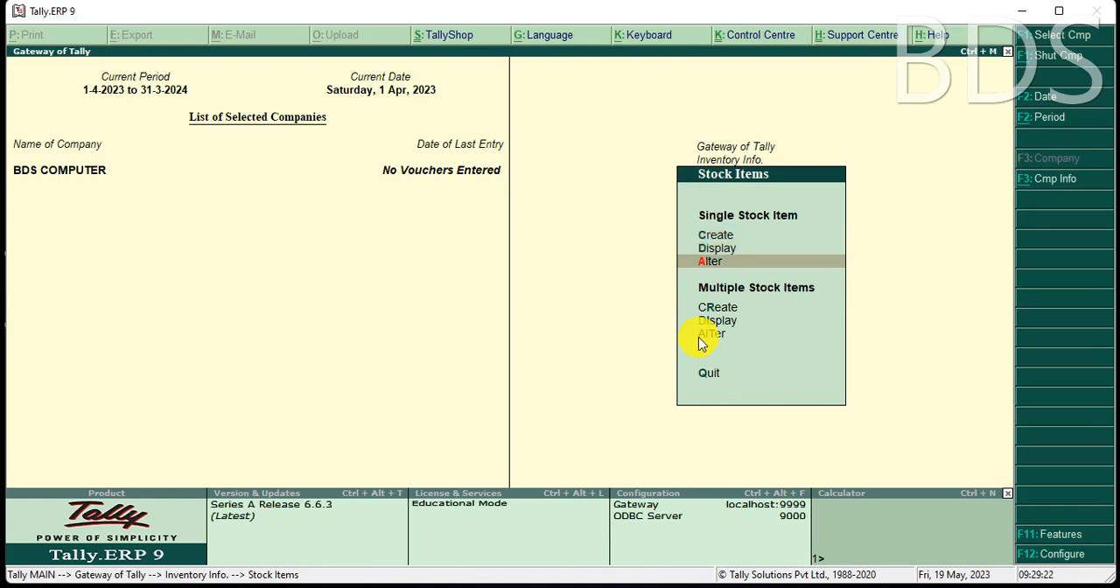
{"action": "key", "text": "Return"}
{"action": "key", "text": "Down"}
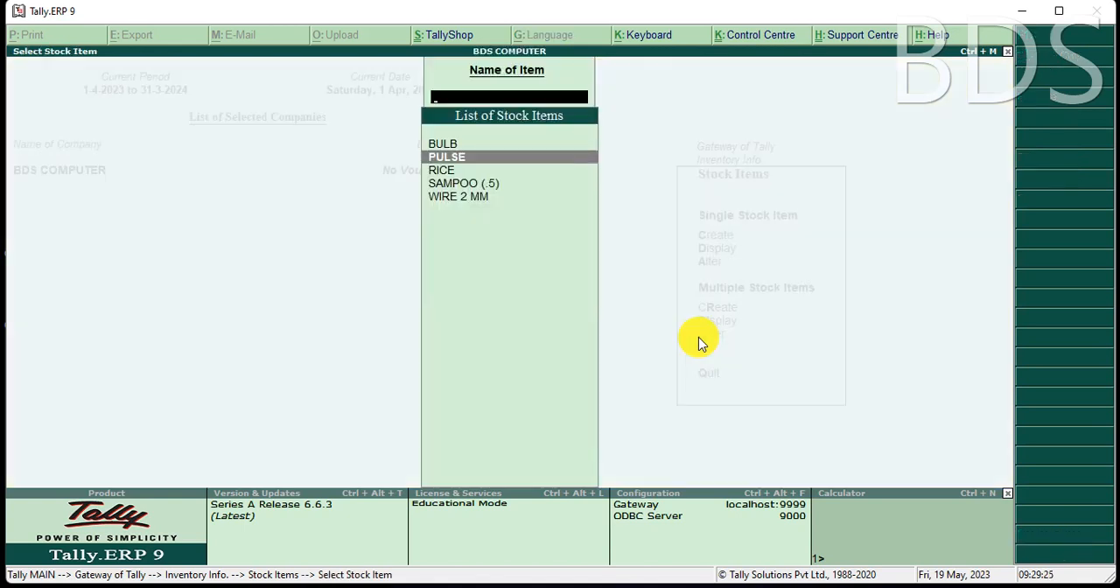
{"action": "key", "text": "Down"}
{"action": "key", "text": "Down"}
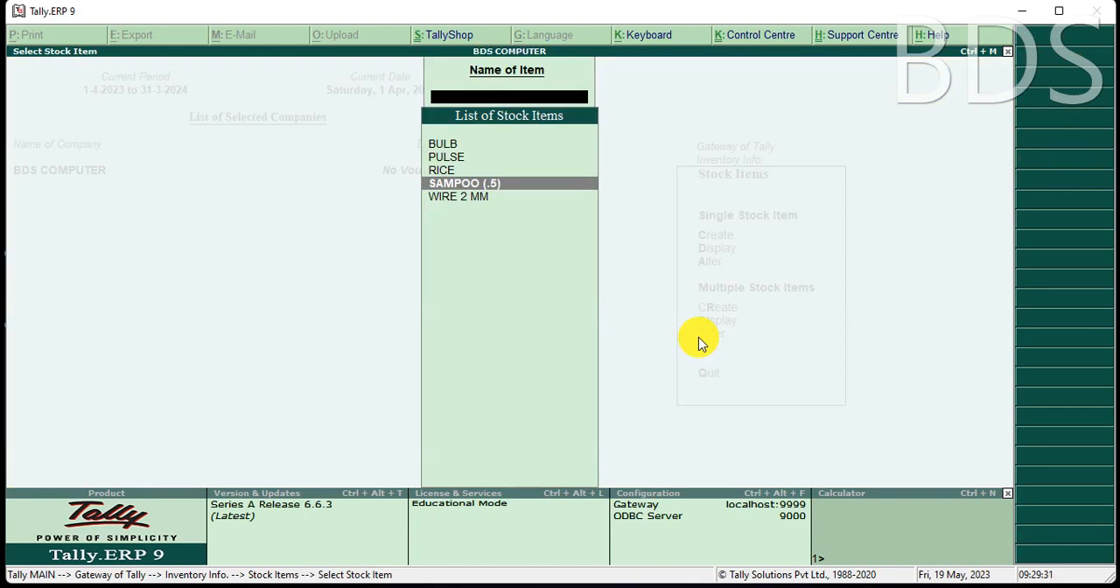
{"action": "key", "text": "Escape"}
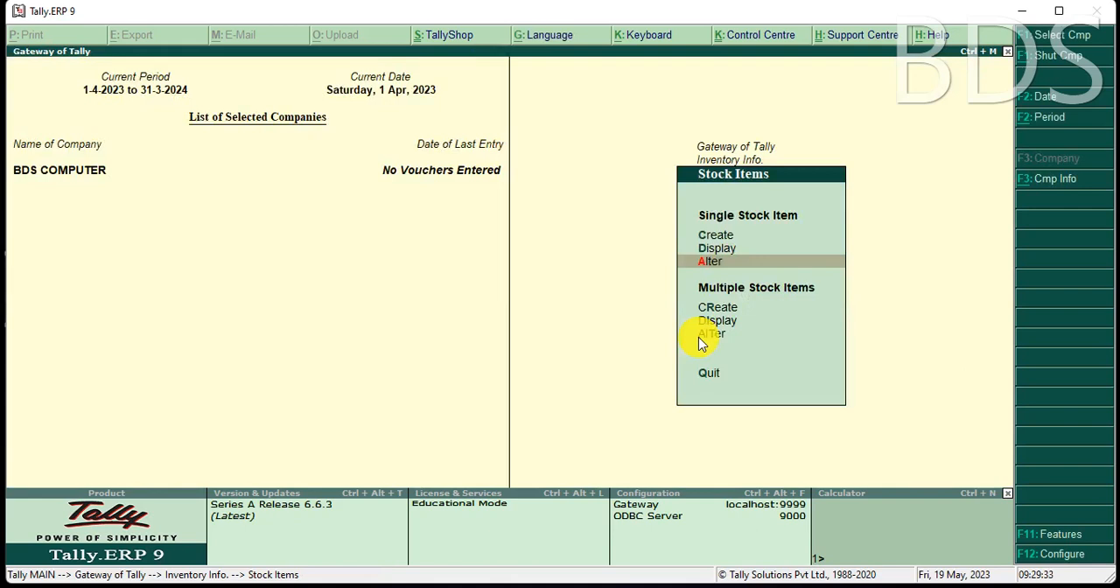
{"action": "key", "text": "Escape"}
{"action": "key", "text": "Escape"}
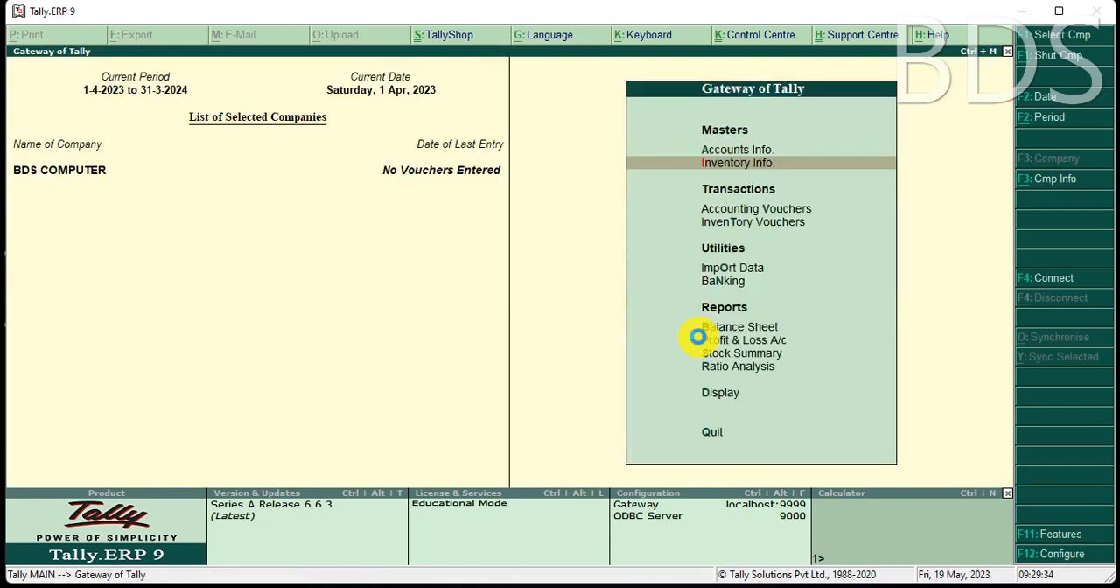
Start a Journal accounting voucher and debit Cash with 100000.
{"action": "key", "text": "v"}
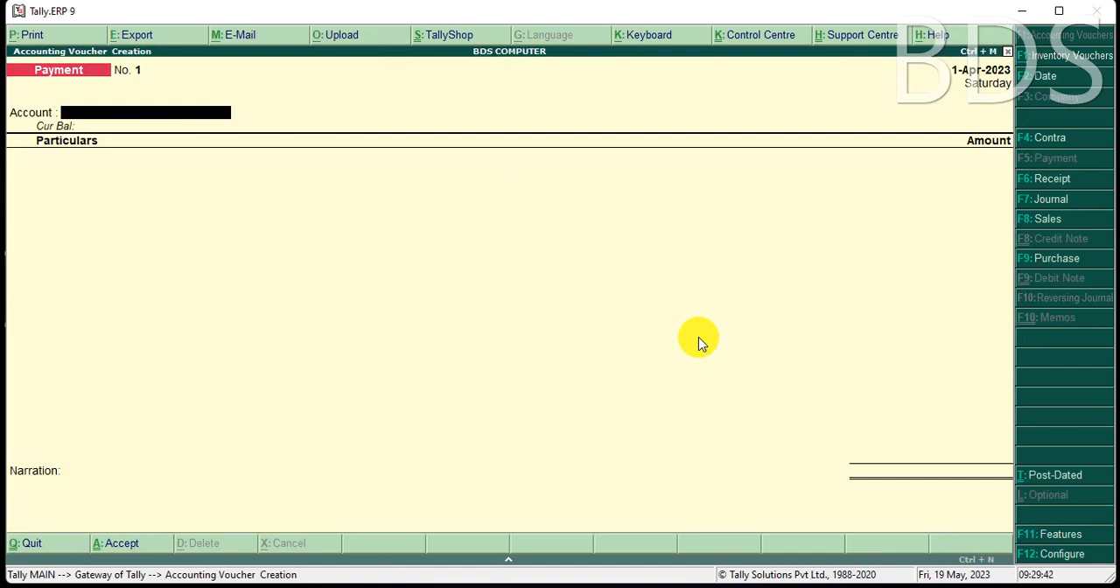
{"action": "key", "text": "F7"}
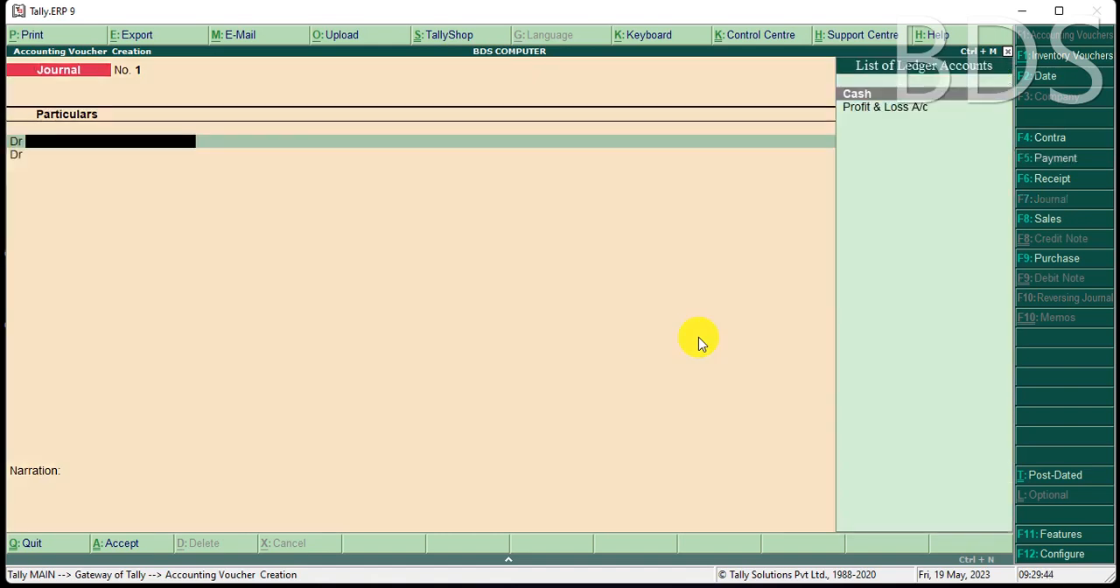
{"action": "key", "text": "Return"}
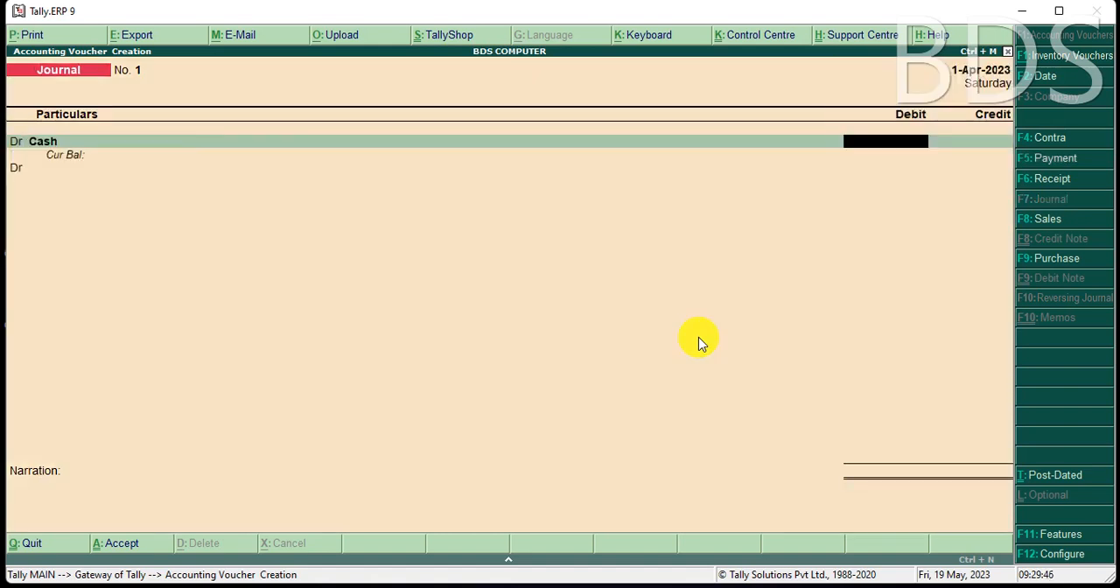
{"action": "type", "text": "100000"}
{"action": "key", "text": "Return"}
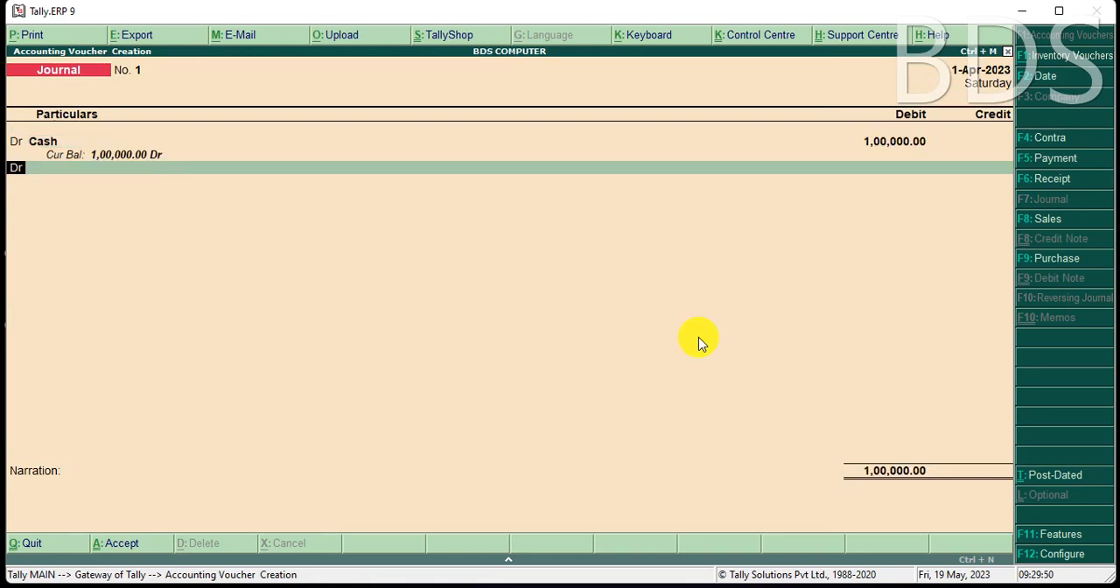
Credit a new ledger CAPITAL A/C under Capital Account, with inventory values not affected, and save the journal voucher.
{"action": "type", "text": "c"}
{"action": "key", "text": "Return"}
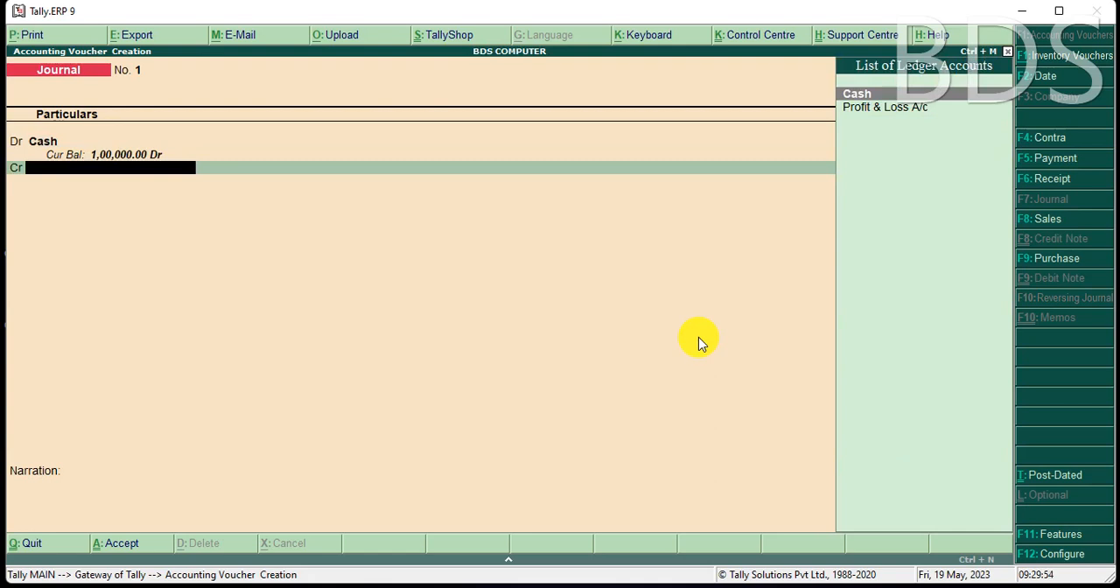
{"action": "key", "text": "alt+c"}
{"action": "type", "text": "CAPIT"}
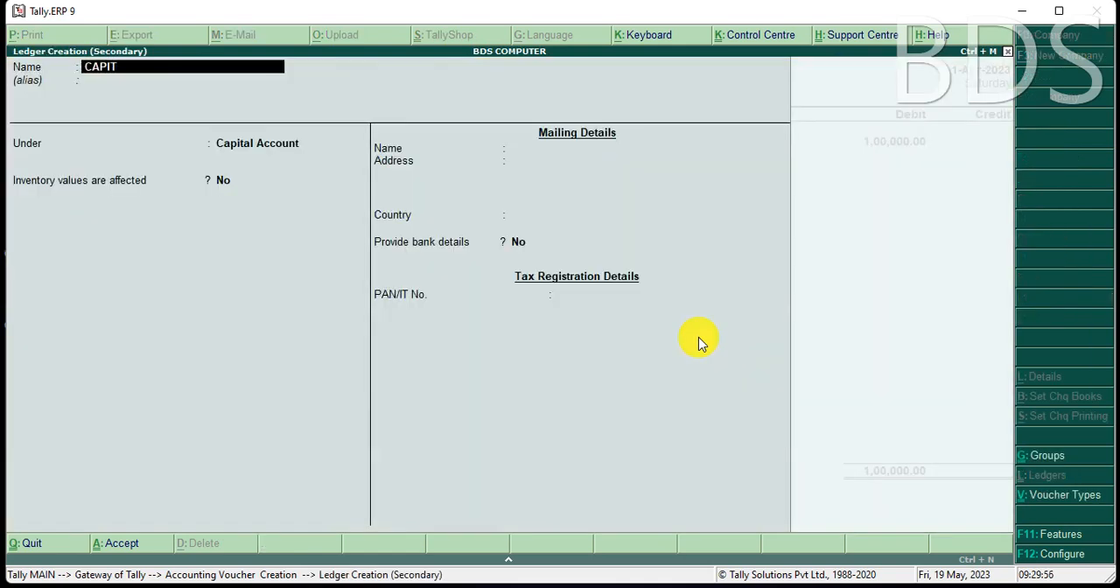
{"action": "type", "text": "AL A/C"}
{"action": "key", "text": "Return"}
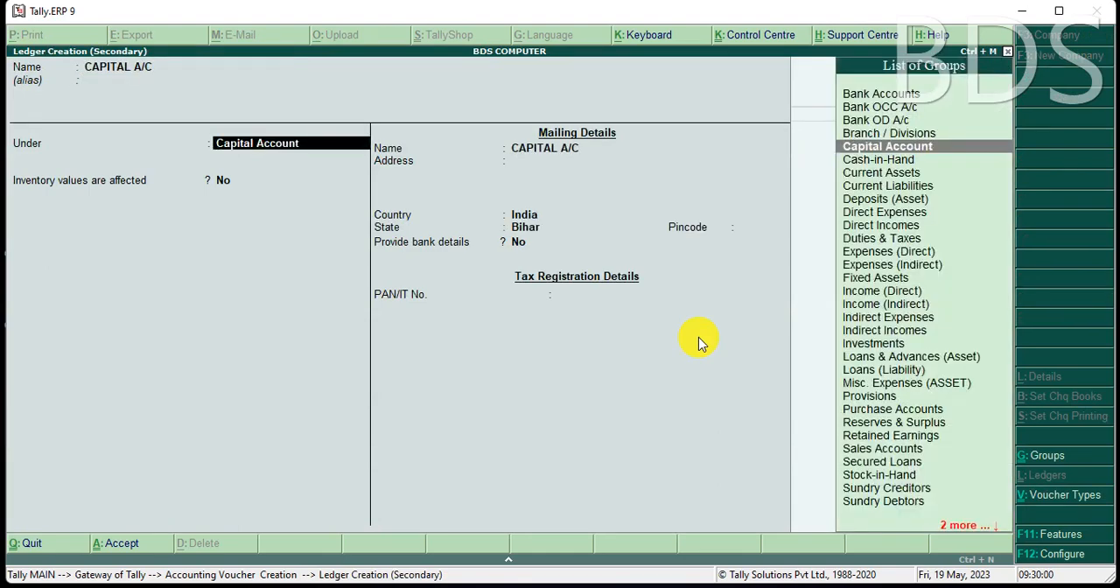
{"action": "key", "text": "Return"}
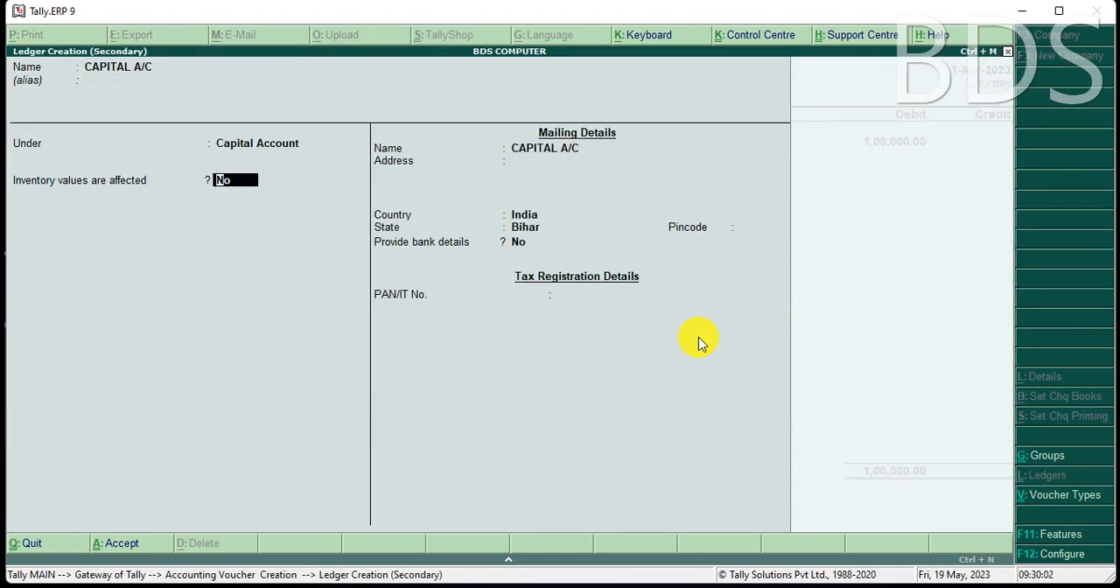
{"action": "key", "text": "Return"}
{"action": "key", "text": "ctrl+a"}
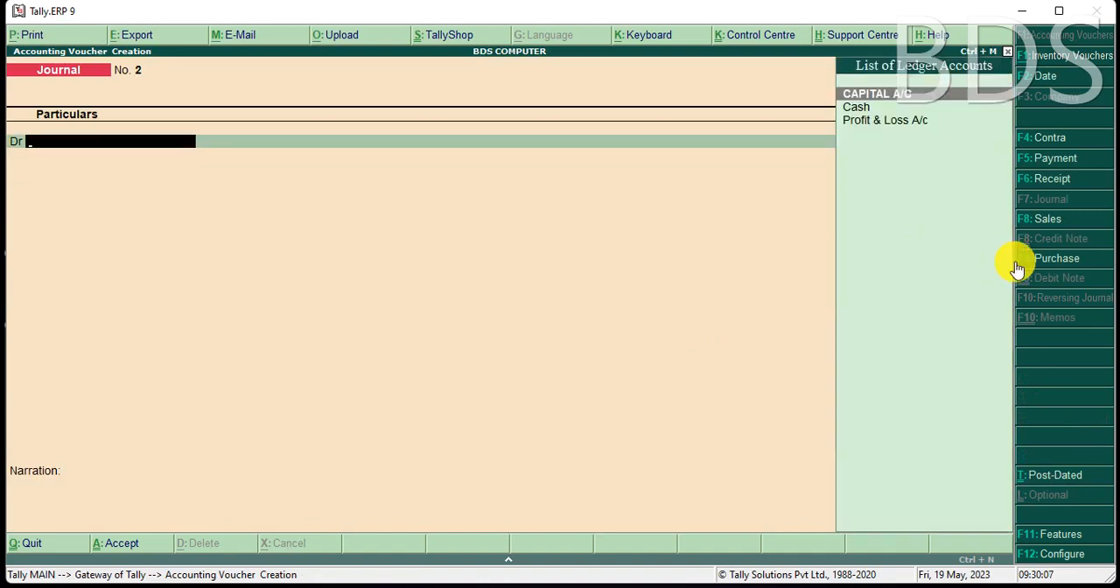
Start a Purchase voucher as an item invoice with supplier invoice number 1 dated 1-Apr-2023.
{"action": "left_click", "coordinate": [1046, 259]}
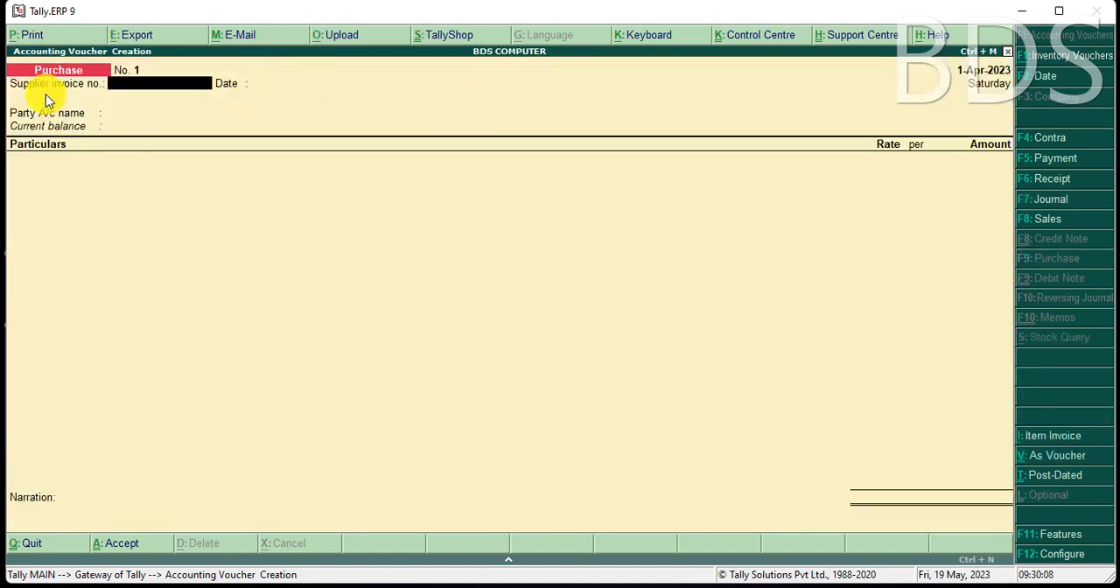
{"action": "left_click", "coordinate": [1043, 438]}
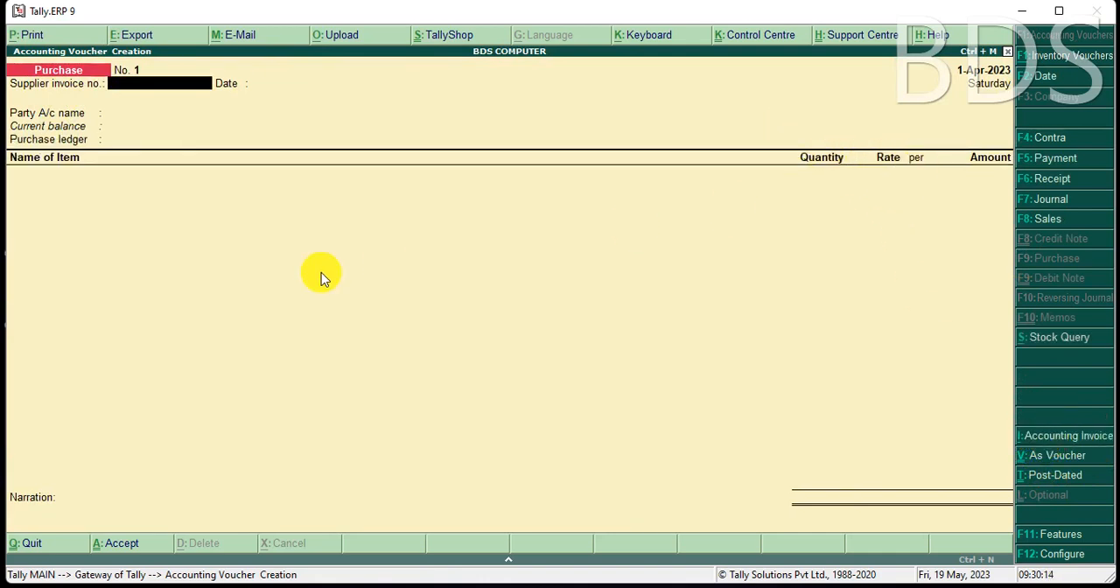
{"action": "type", "text": "1"}
{"action": "key", "text": "Return"}
{"action": "key", "text": "Return"}
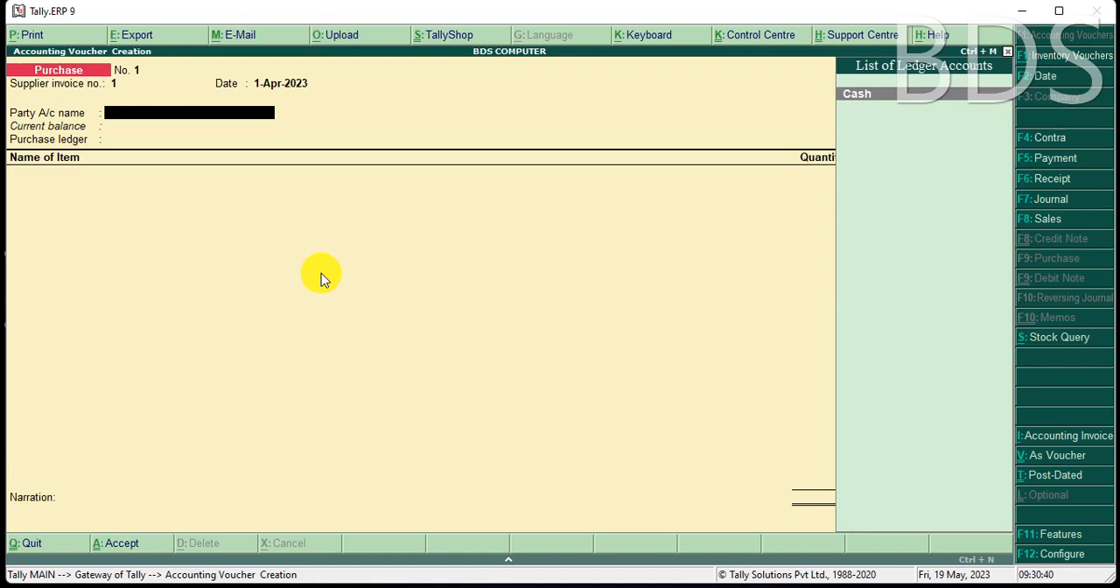
Set the party account to Cash and accept the supplier's details with the reference and address blank.
{"action": "key", "text": "Return"}
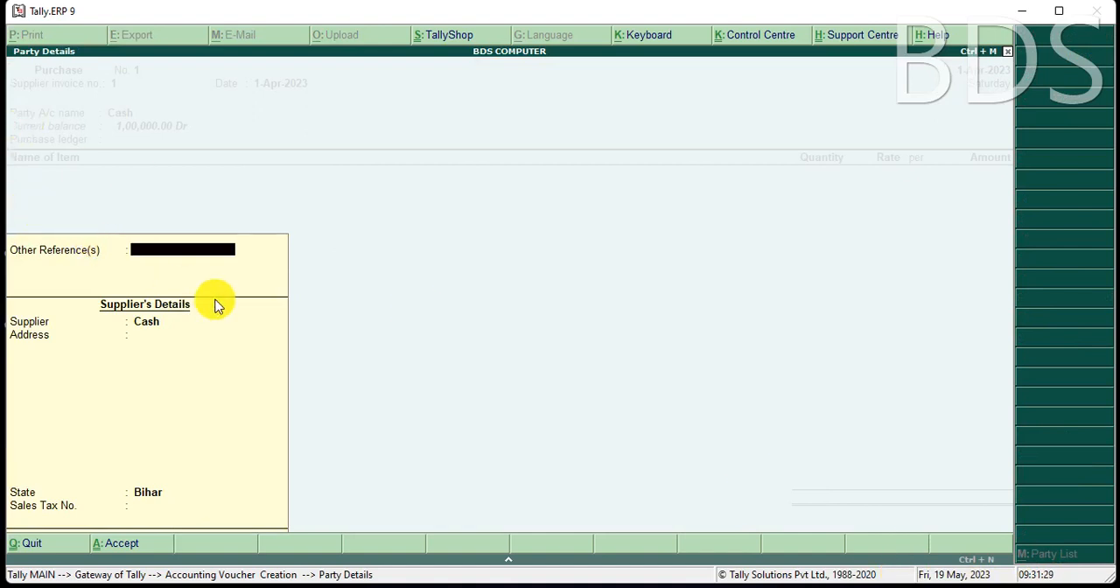
{"action": "key", "text": "Return"}
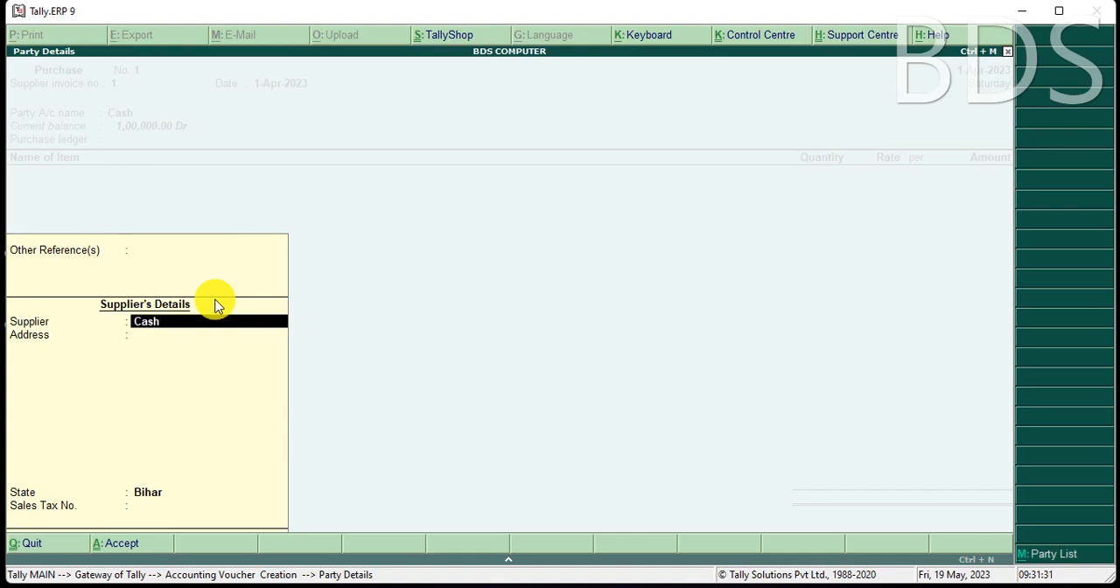
{"action": "key", "text": "Return"}
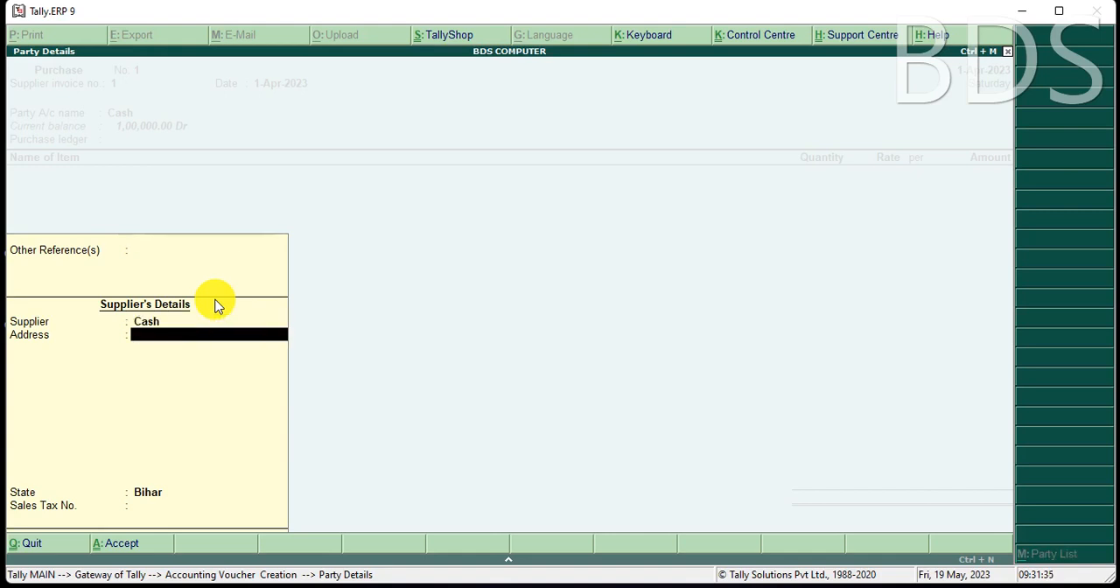
{"action": "key", "text": "ctrl+a"}
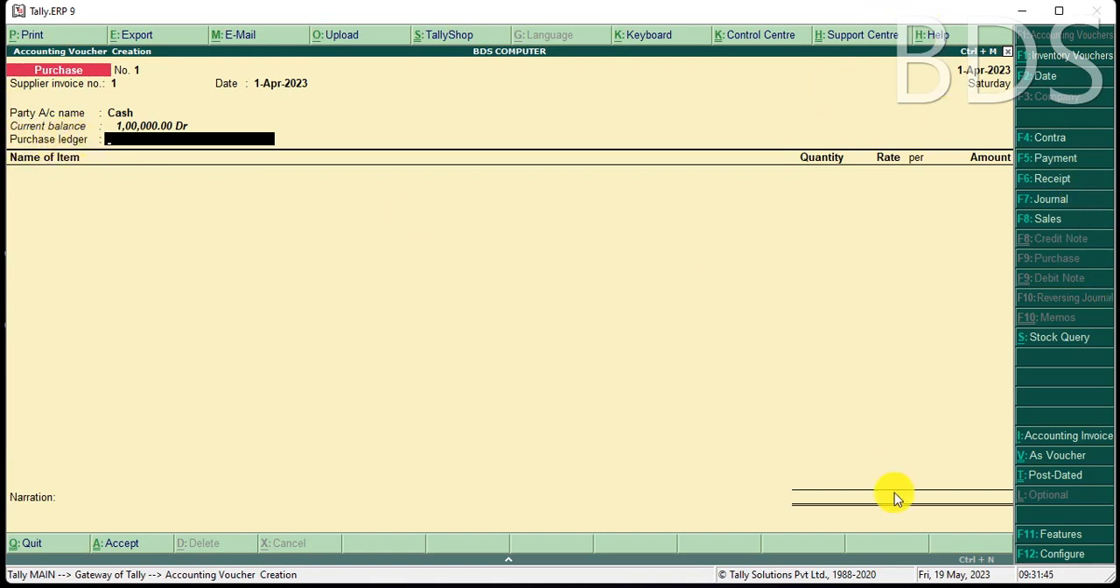
Create the ledger PURCHASE A/C under Purchase Accounts and use it as the voucher's purchase ledger.
{"action": "key", "text": "alt+c"}
{"action": "type", "text": "PURCHASE A/C"}
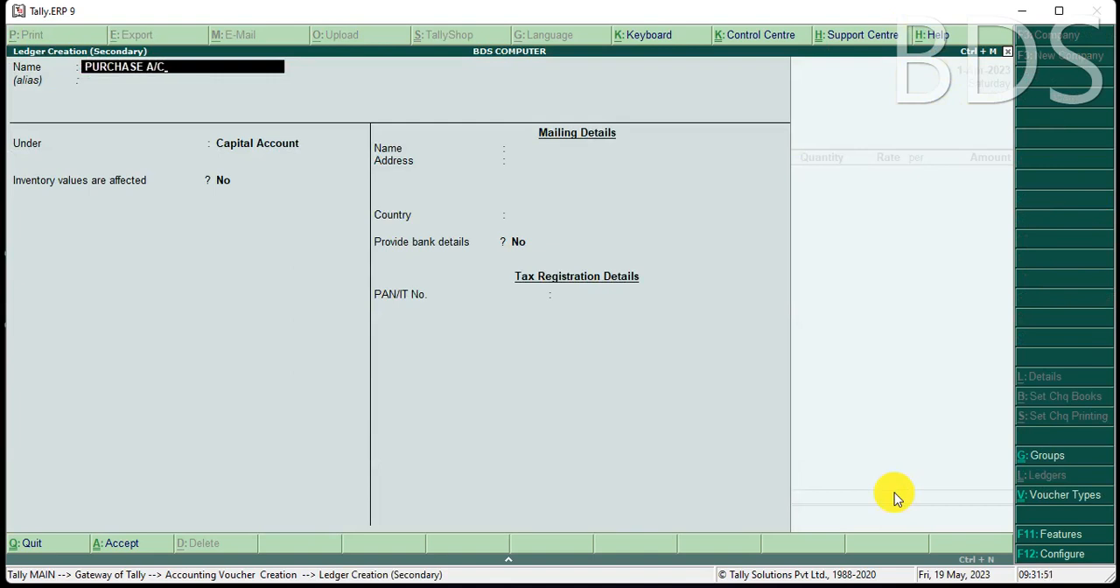
{"action": "key", "text": "Return"}
{"action": "key", "text": "Return"}
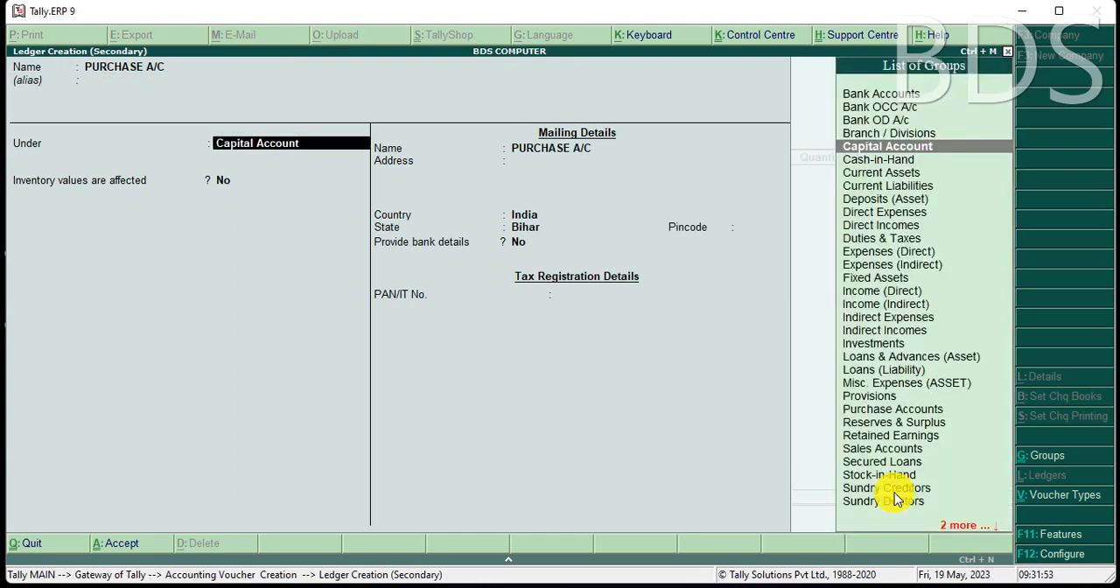
{"action": "type", "text": "P"}
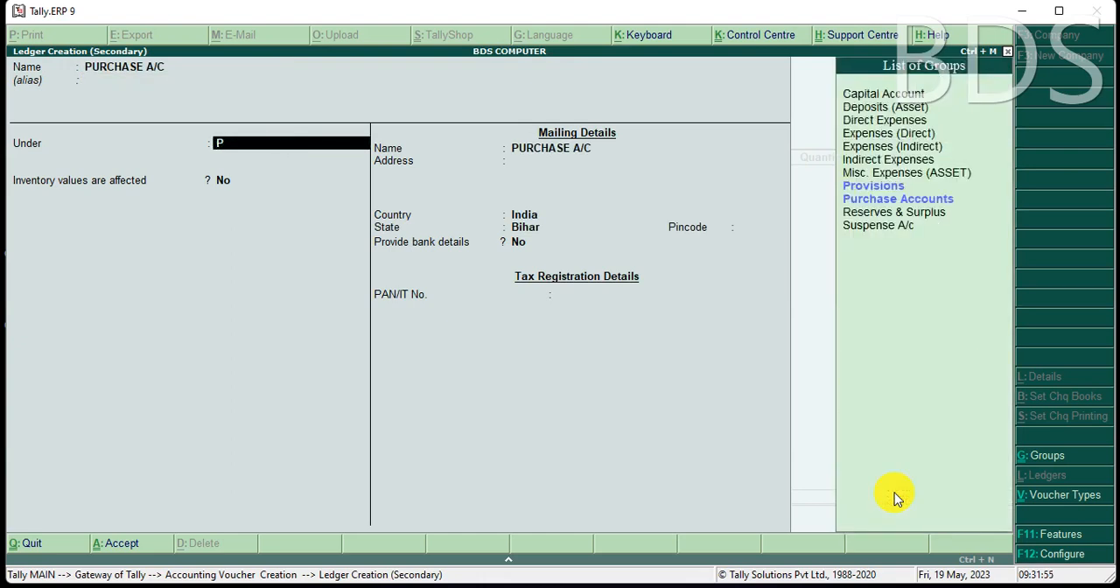
{"action": "key", "text": "Down"}
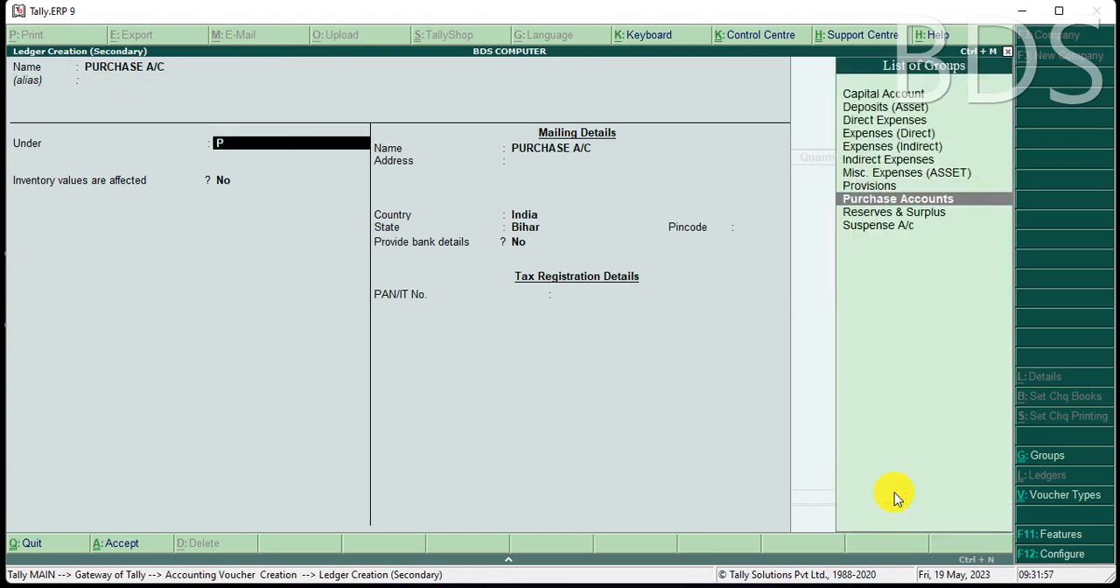
{"action": "key", "text": "Return"}
{"action": "key", "text": "ctrl+a"}
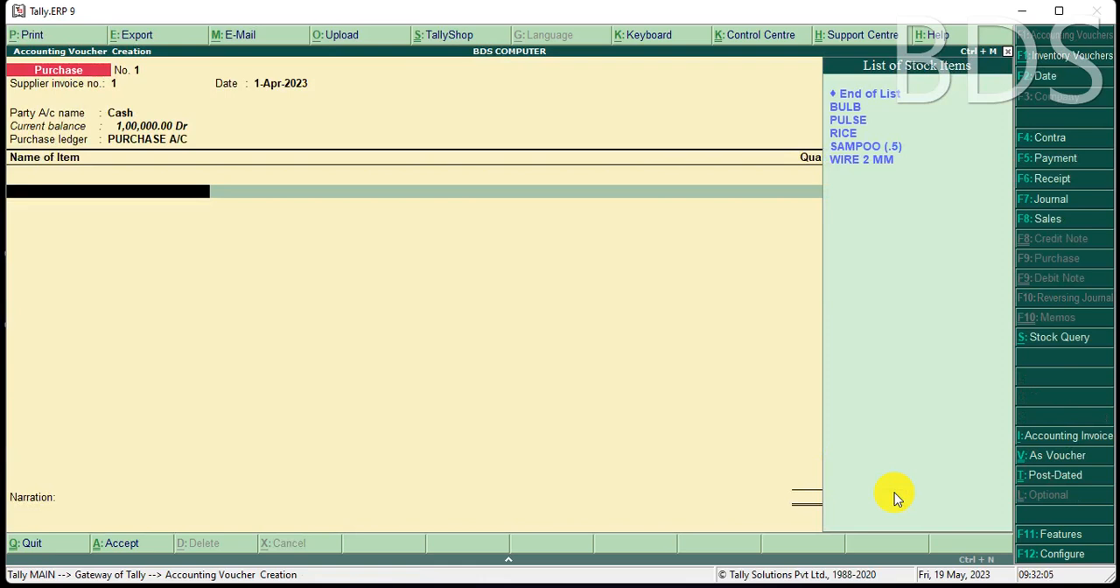
Add the item BULB to the purchase with a quantity of 20 PIC at a rate of 72.
{"action": "key", "text": "Down"}
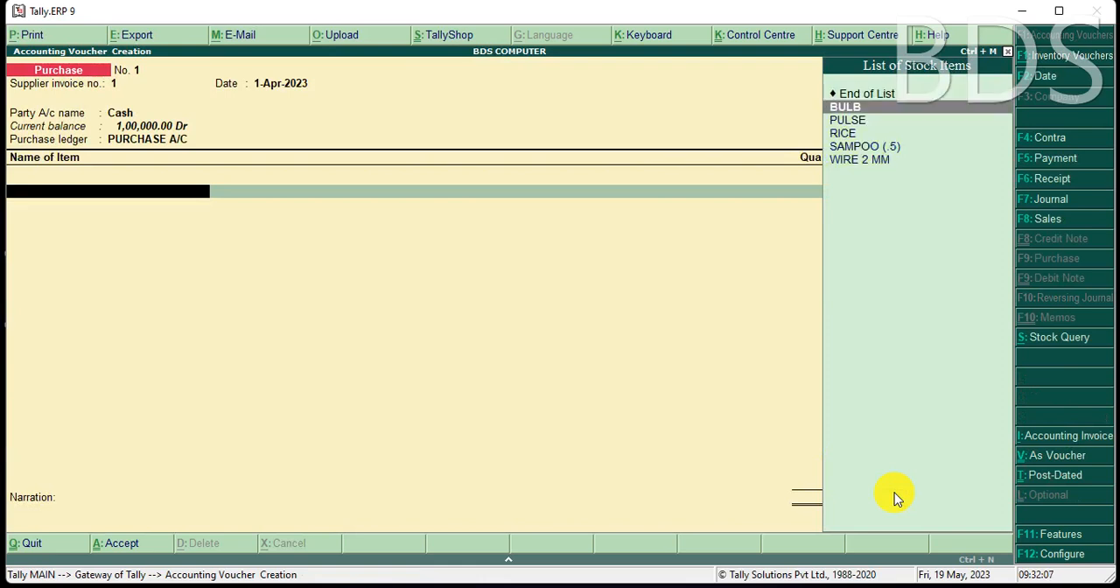
{"action": "key", "text": "Return"}
{"action": "type", "text": "20"}
{"action": "key", "text": "Return"}
{"action": "type", "text": "72"}
{"action": "key", "text": "Return"}
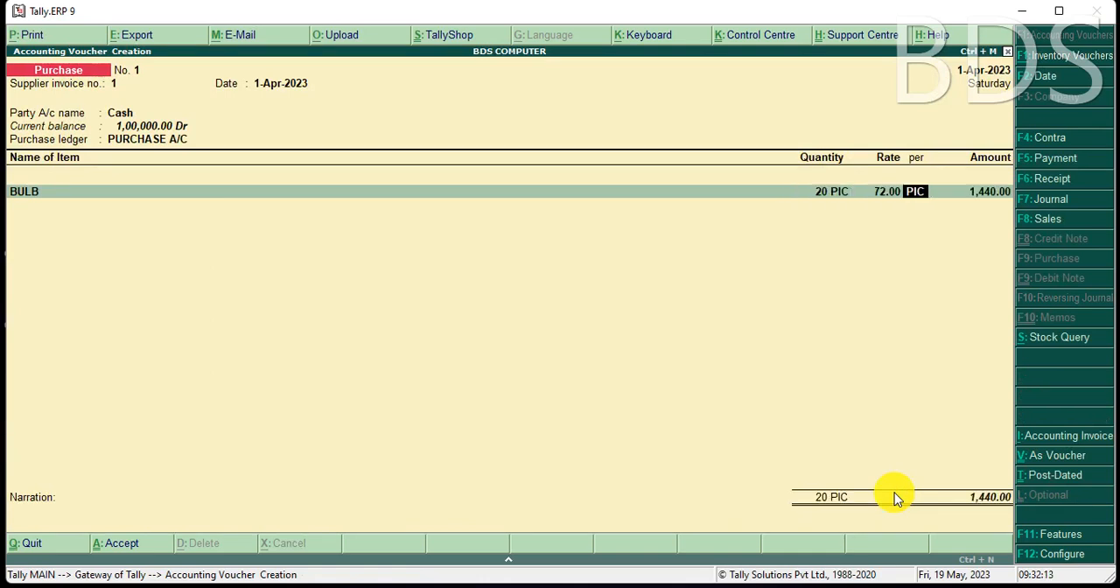
{"action": "key", "text": "Return"}
{"action": "key", "text": "Return"}
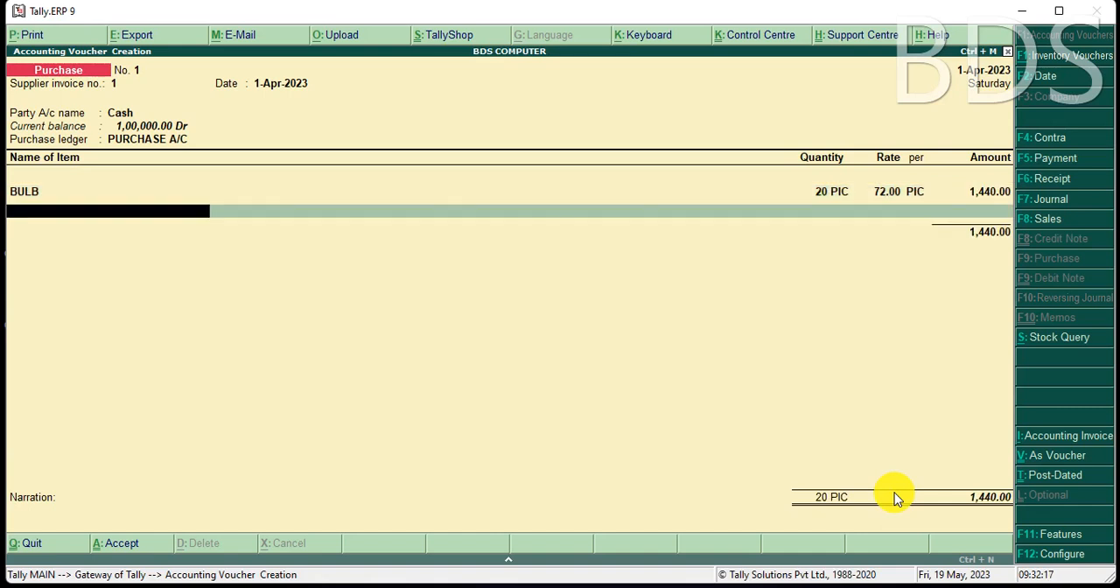
Add the item PULSE to the purchase with a quantity of 35 KG at a rate of 68.
{"action": "key", "text": "space"}
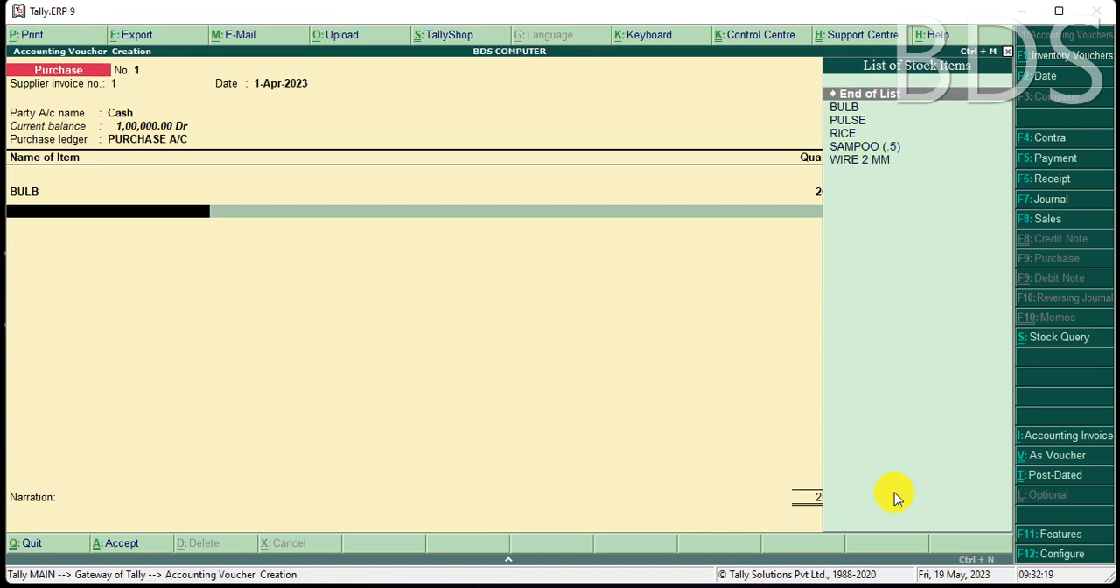
{"action": "key", "text": "Down"}
{"action": "key", "text": "Down"}
{"action": "key", "text": "Return"}
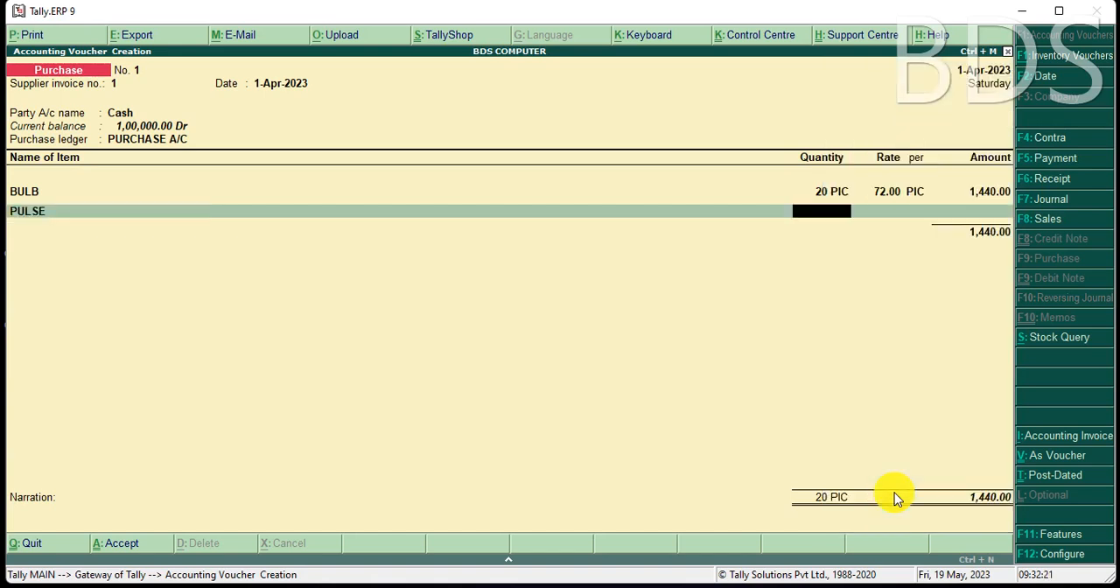
{"action": "type", "text": "35"}
{"action": "key", "text": "Return"}
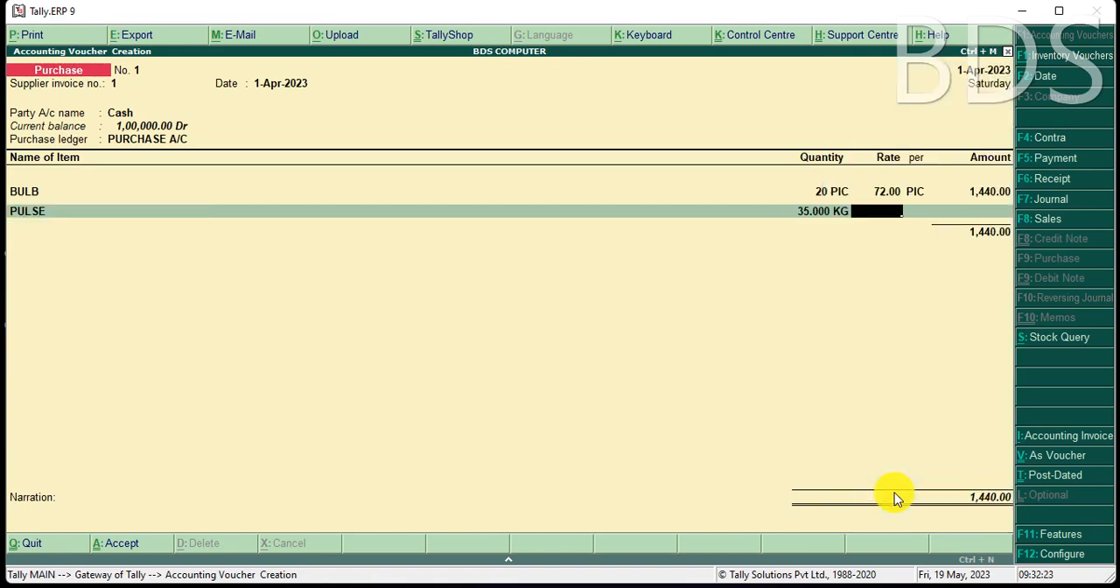
{"action": "type", "text": "68"}
{"action": "key", "text": "Return"}
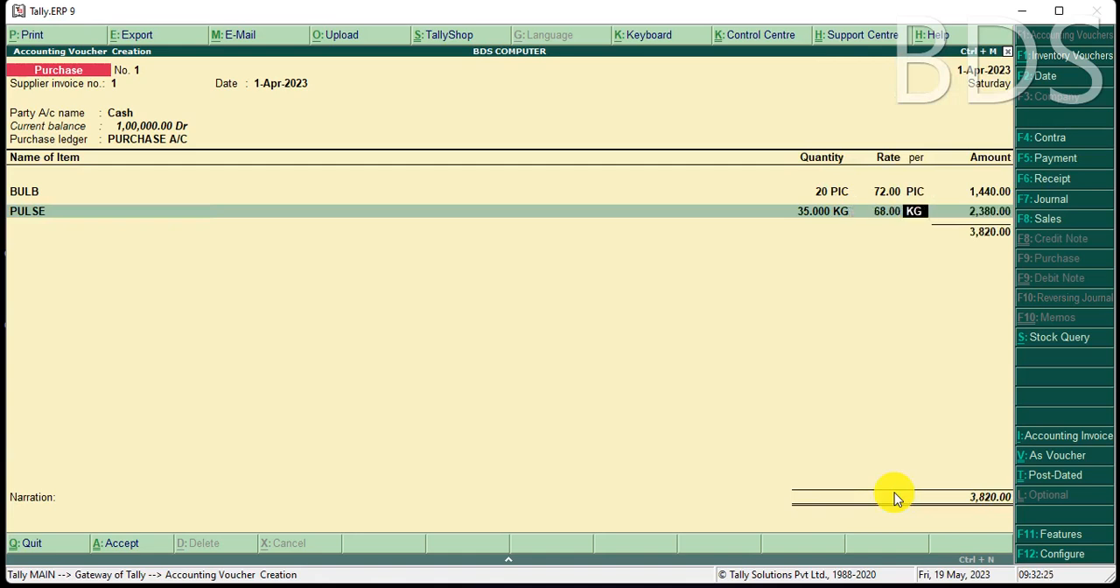
{"action": "key", "text": "Return"}
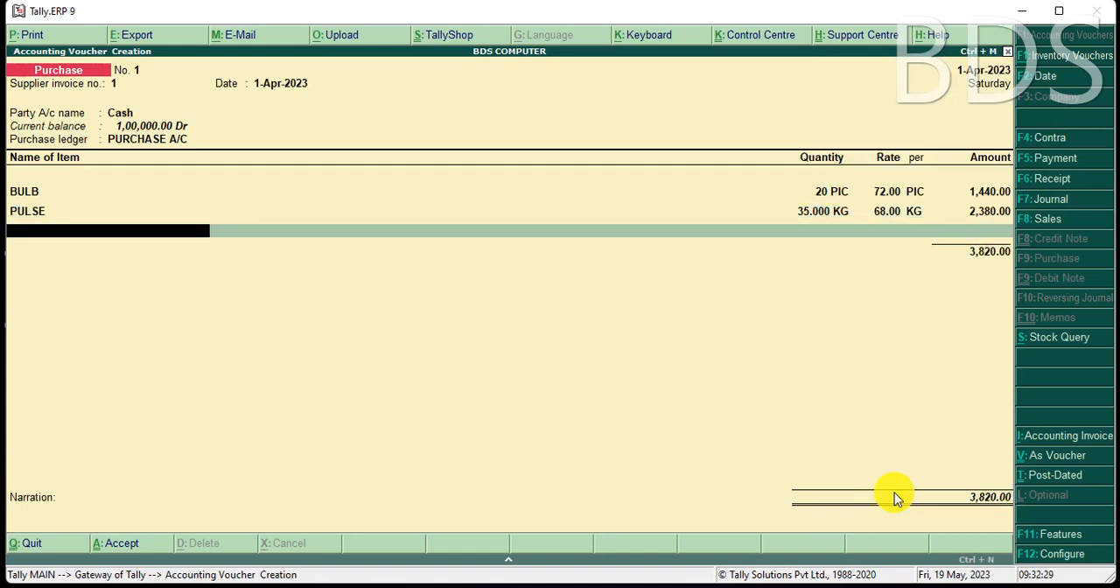
Add the item RICE to the purchase with a quantity of 50 KG at a rate of 32.
{"action": "key", "text": "space"}
{"action": "key", "text": "Down"}
{"action": "key", "text": "Down"}
{"action": "key", "text": "Down"}
{"action": "key", "text": "Down"}
{"action": "key", "text": "Return"}
{"action": "type", "text": "50"}
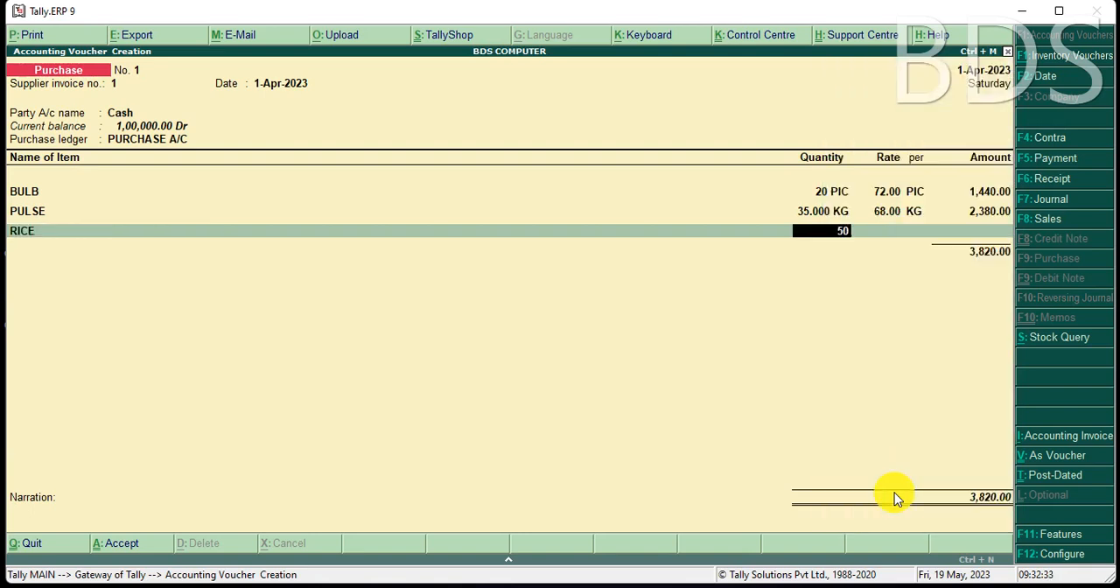
{"action": "key", "text": "Return"}
{"action": "type", "text": "32"}
{"action": "key", "text": "Return"}
{"action": "key", "text": "Return"}
{"action": "key", "text": "Return"}
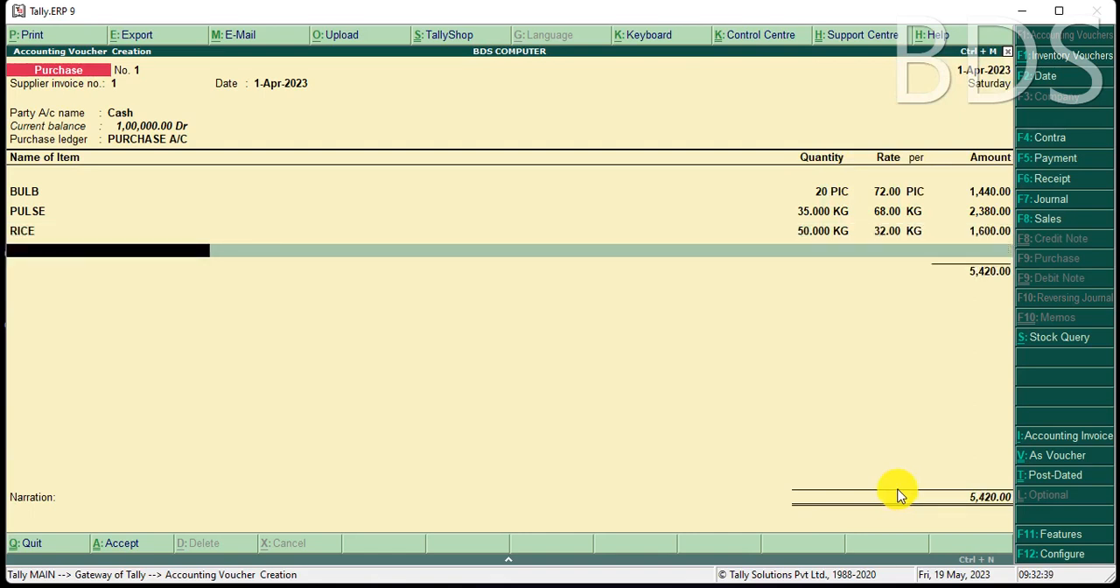
Add the item SAMPOO (.5) to the purchase with a quantity of 30 POUCH at a rate of 0.40.
{"action": "key", "text": "Down"}
{"action": "key", "text": "Down"}
{"action": "key", "text": "Down"}
{"action": "key", "text": "Down"}
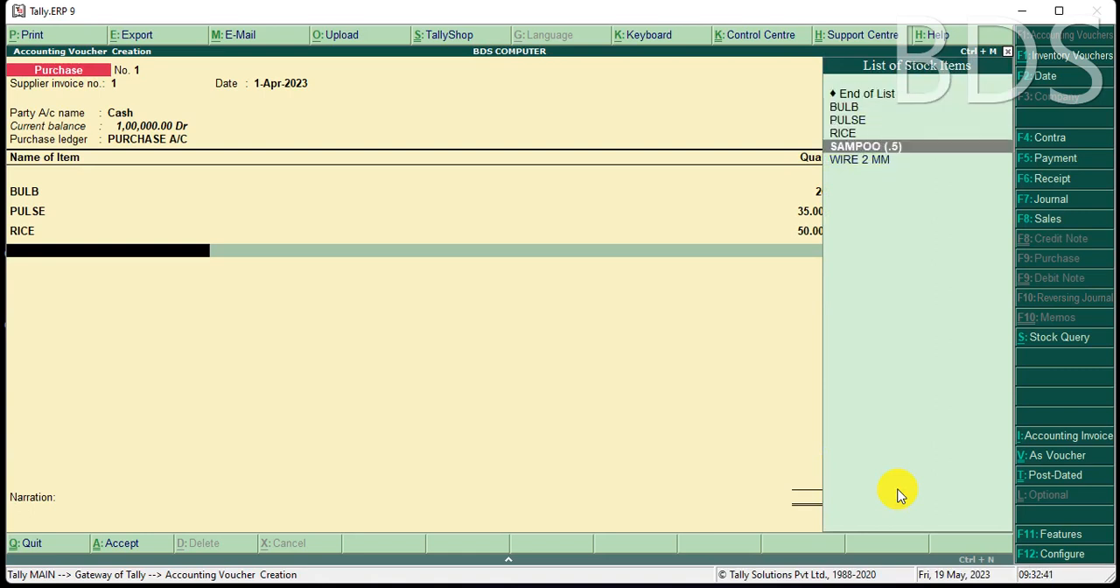
{"action": "key", "text": "Return"}
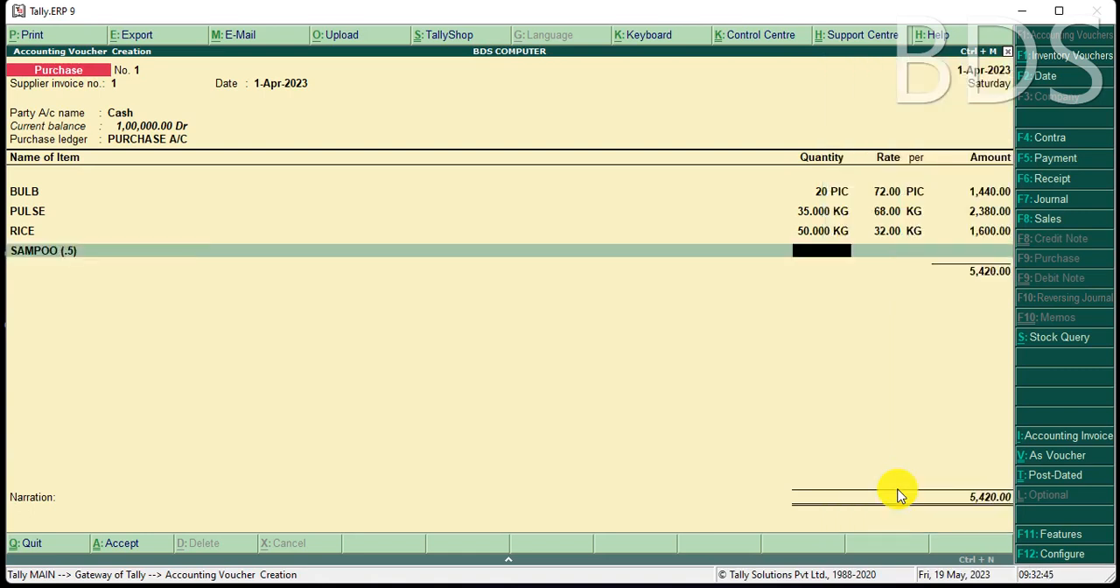
{"action": "type", "text": "30"}
{"action": "key", "text": "Return"}
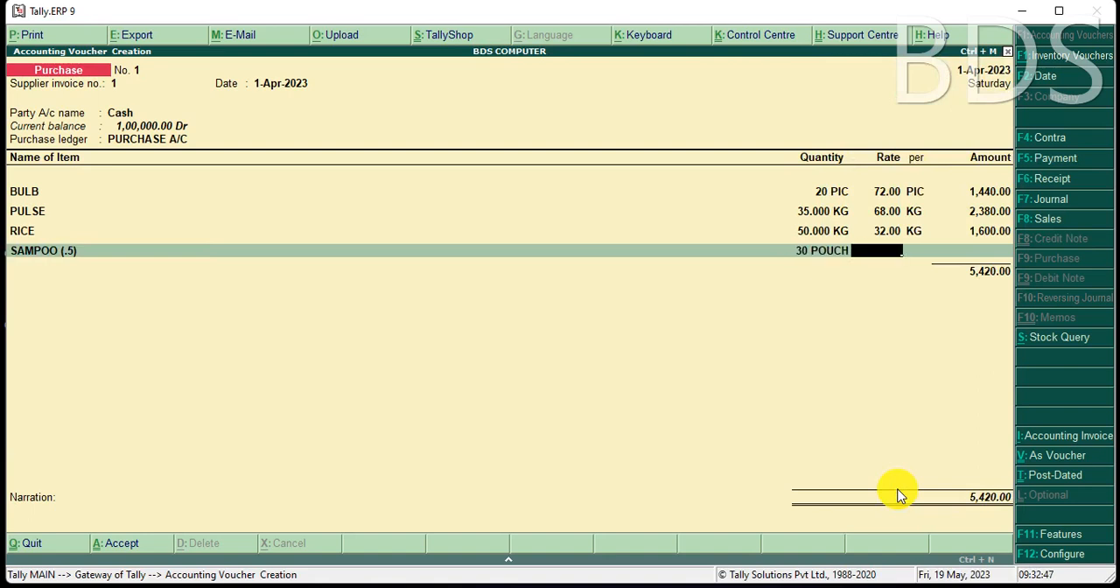
{"action": "type", "text": ".4"}
{"action": "key", "text": "Return"}
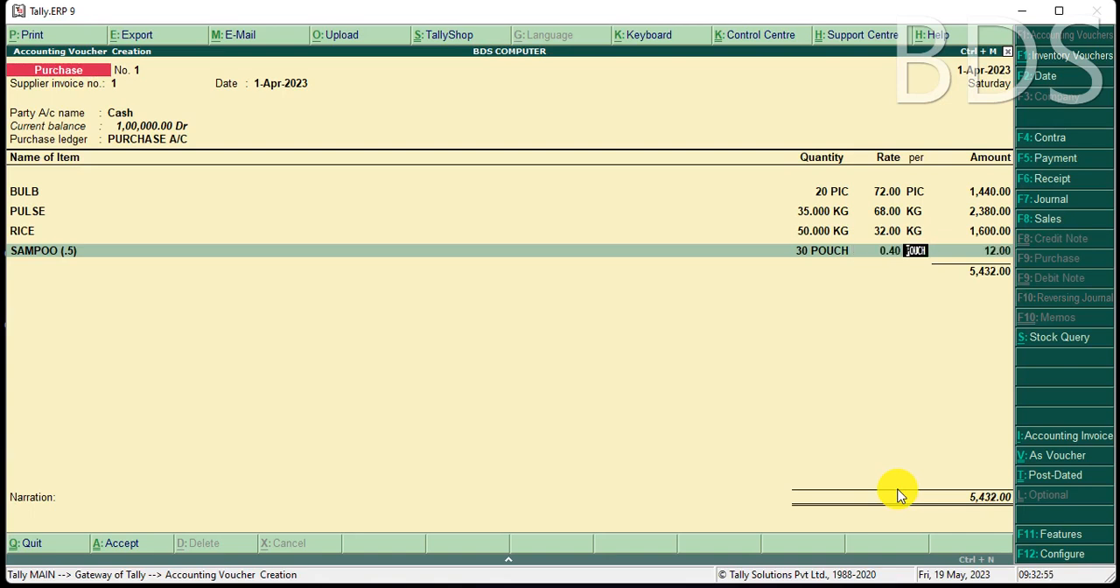
{"action": "key", "text": "Return"}
{"action": "key", "text": "Return"}
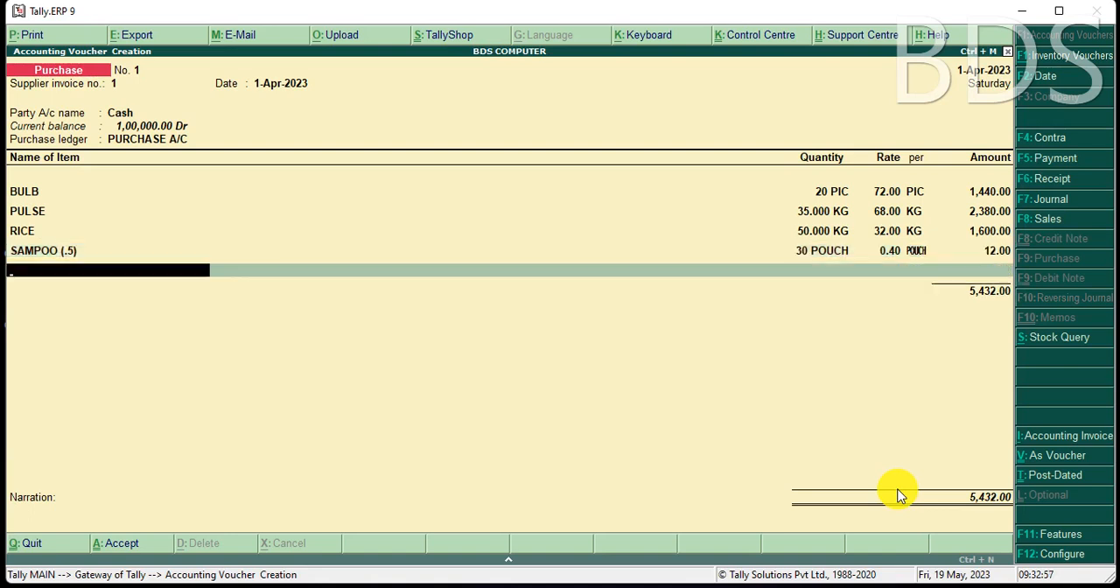
Add the item WIRE 2 MM to the purchase with a quantity of 500 MTR at a rate of 18.
{"action": "key", "text": "Down"}
{"action": "key", "text": "Down"}
{"action": "key", "text": "Down"}
{"action": "key", "text": "Down"}
{"action": "key", "text": "Down"}
{"action": "key", "text": "Down"}
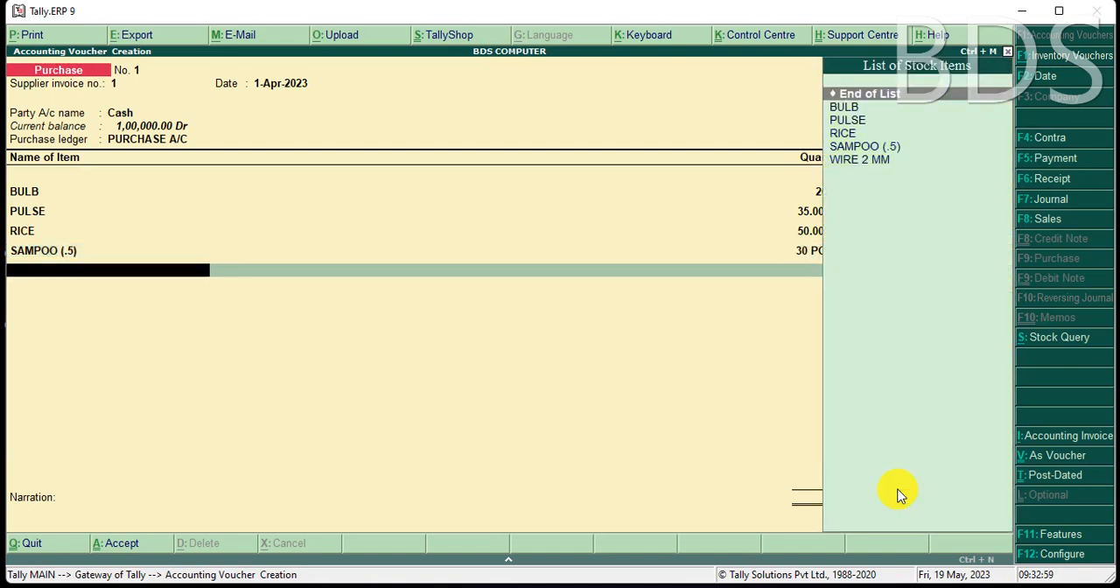
{"action": "key", "text": "Return"}
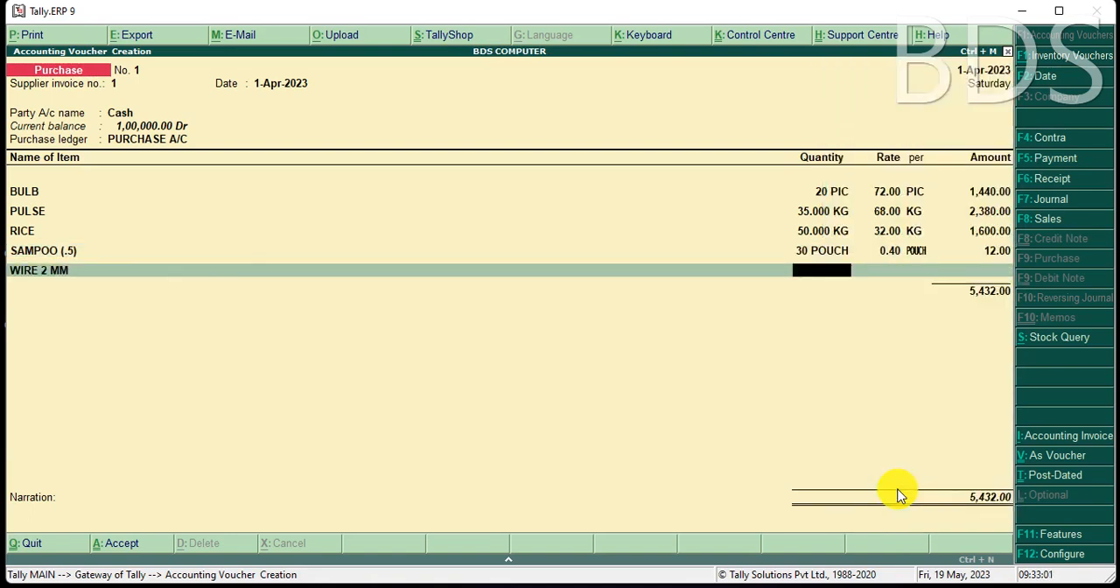
{"action": "type", "text": "500"}
{"action": "key", "text": "Return"}
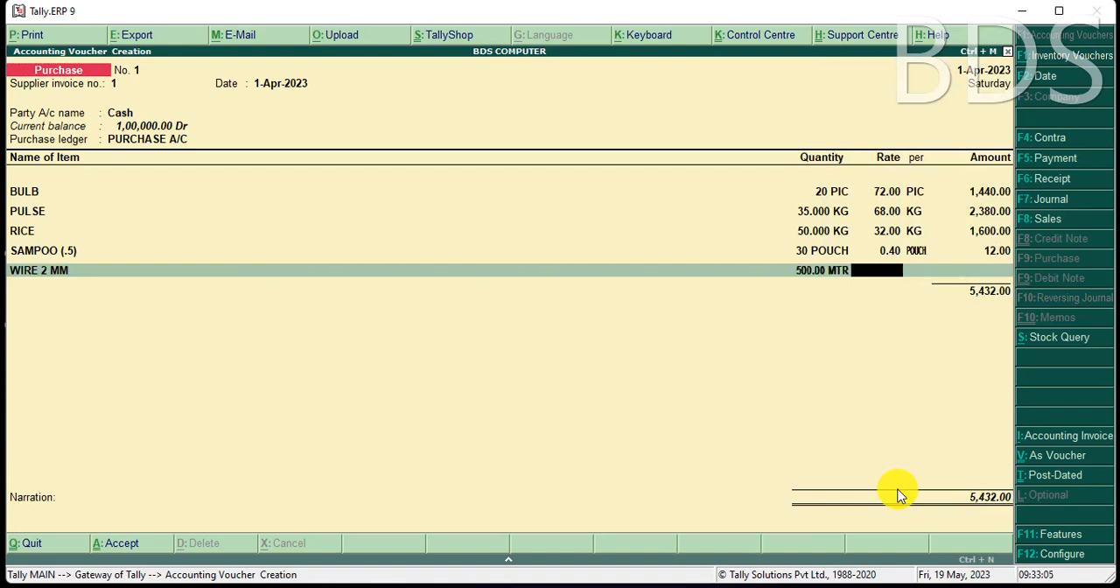
{"action": "type", "text": "18"}
{"action": "key", "text": "Return"}
End the item list, enter the narration PURCHASE GOODS FOR CASH and save the purchase voucher.
{"action": "key", "text": "Return"}
{"action": "key", "text": "Return"}
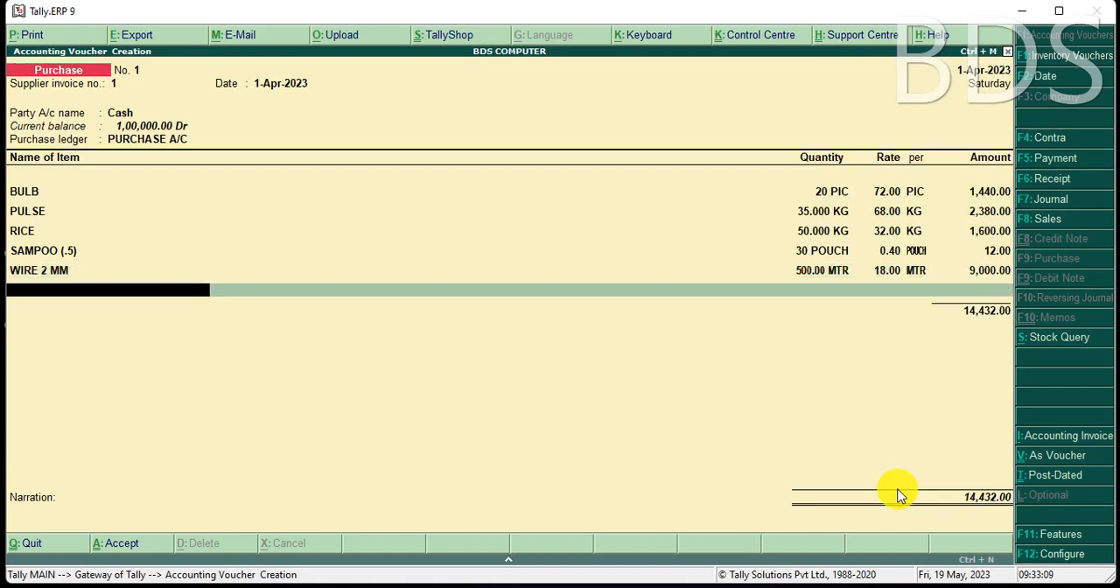
{"action": "key", "text": "Return"}
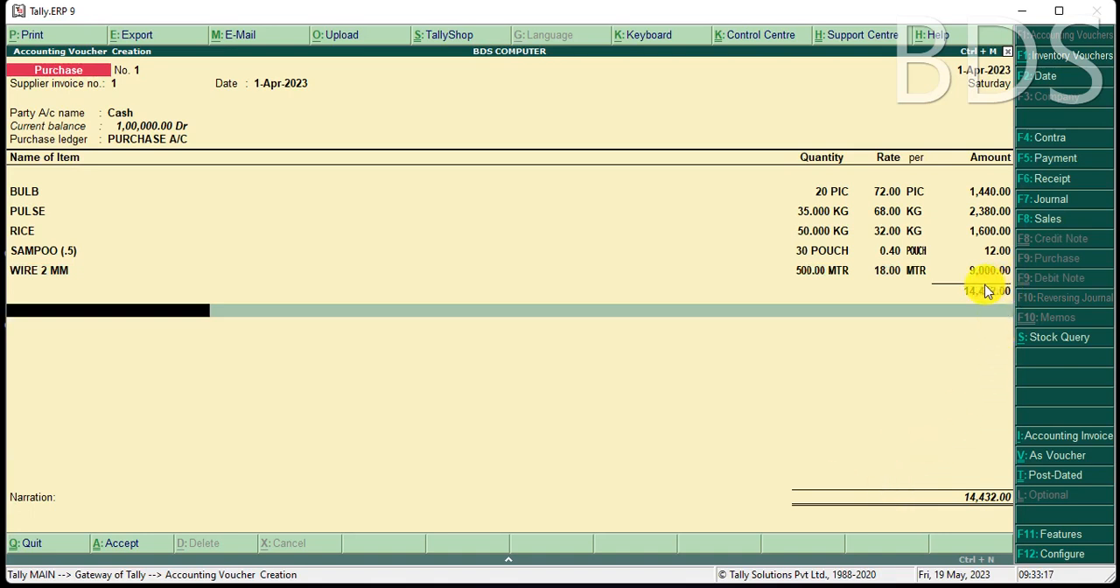
{"action": "key", "text": "Return"}
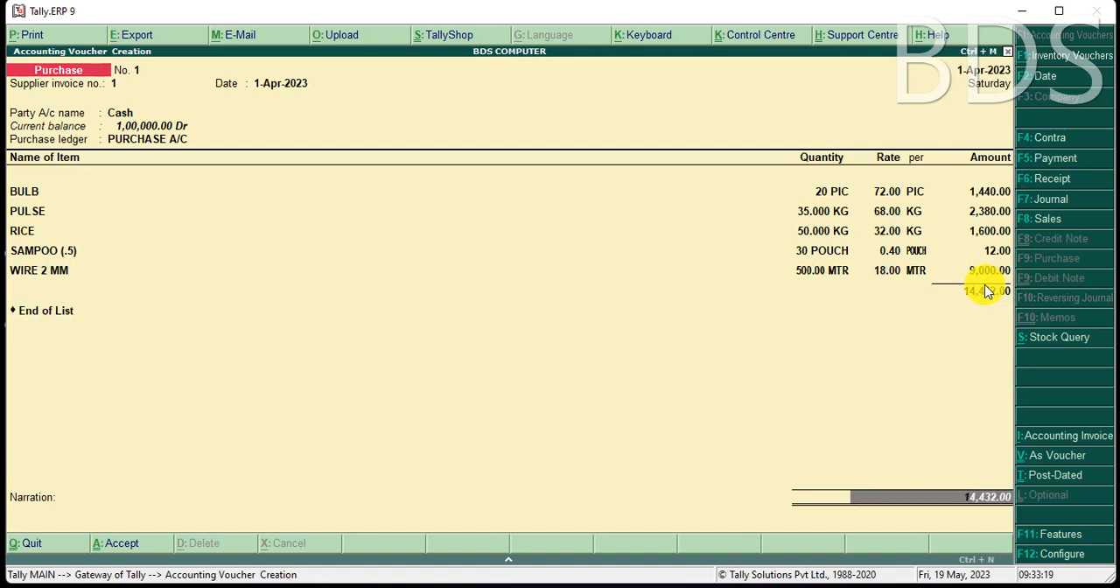
{"action": "key", "text": "Return"}
{"action": "type", "text": "PURCHASE GOODS FOR CASH"}
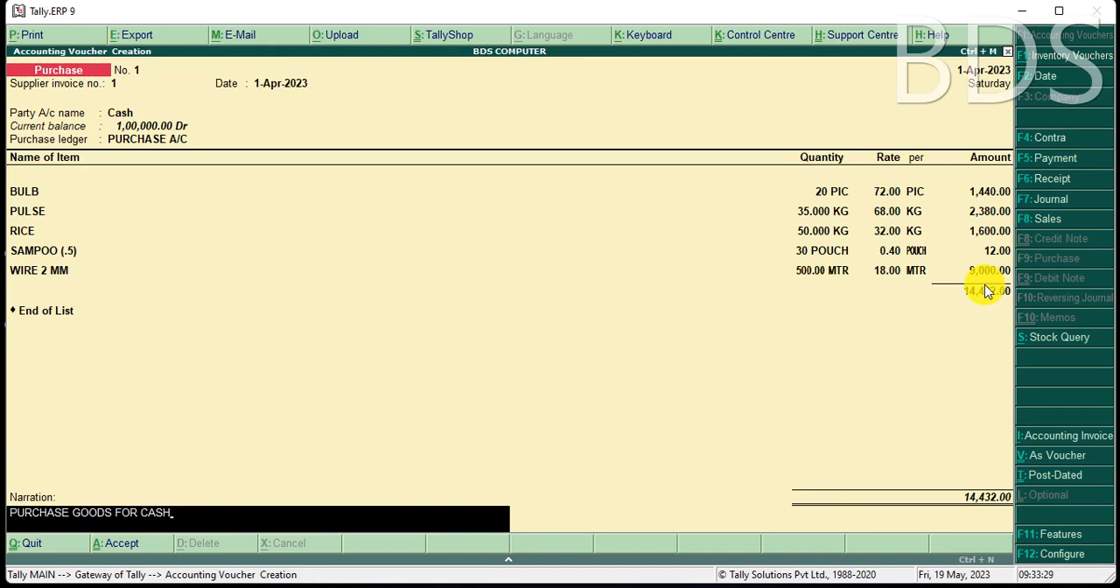
{"action": "key", "text": "Return"}
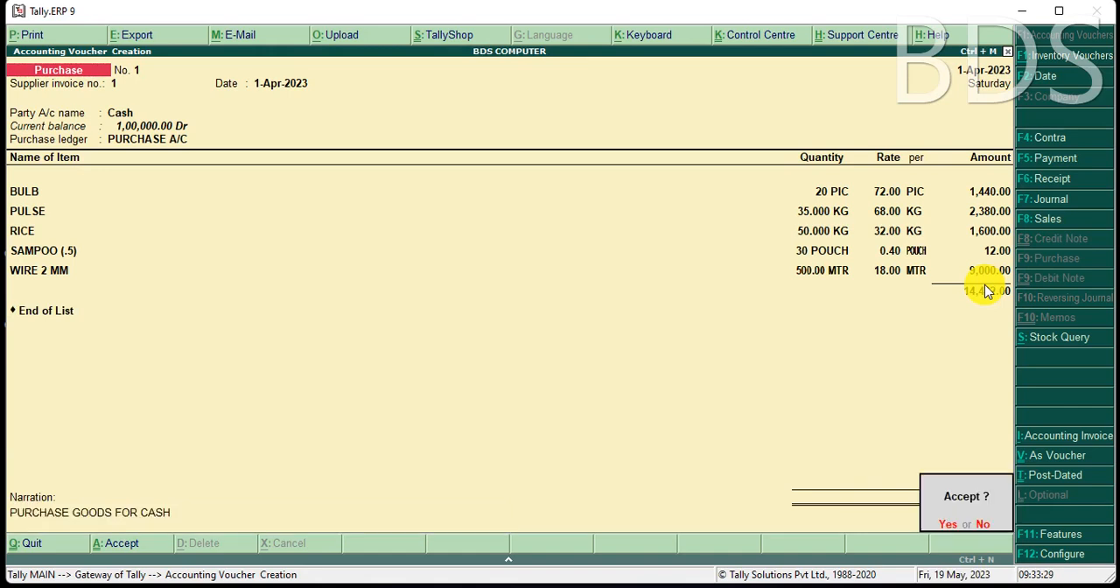
{"action": "key", "text": "Return"}
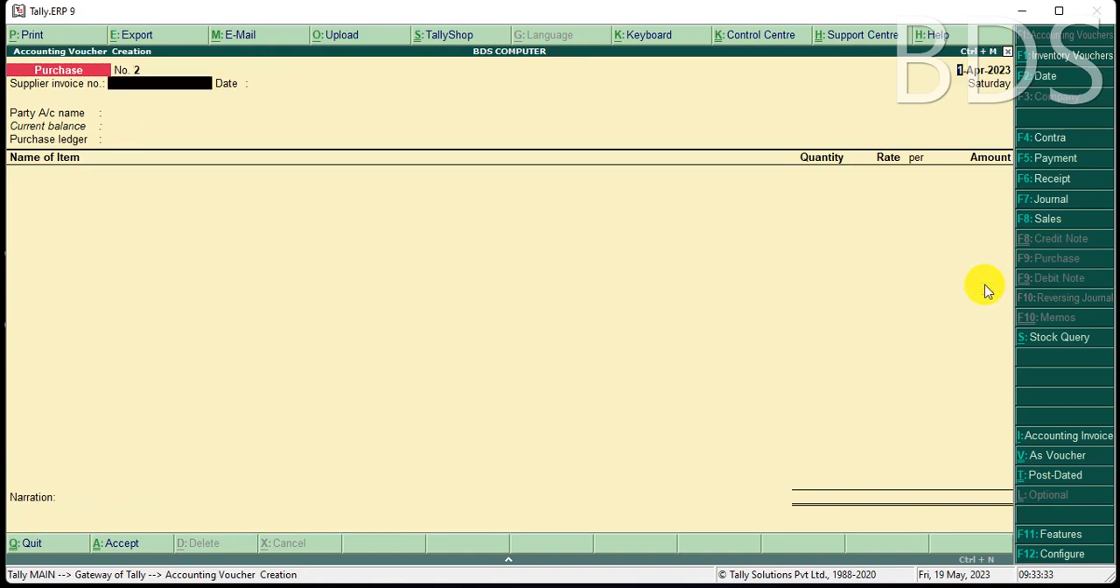
Reopen the saved purchase voucher and examine its invoice in a zoomed print preview, closing the preview without printing.
{"action": "key", "text": "Page_Up"}
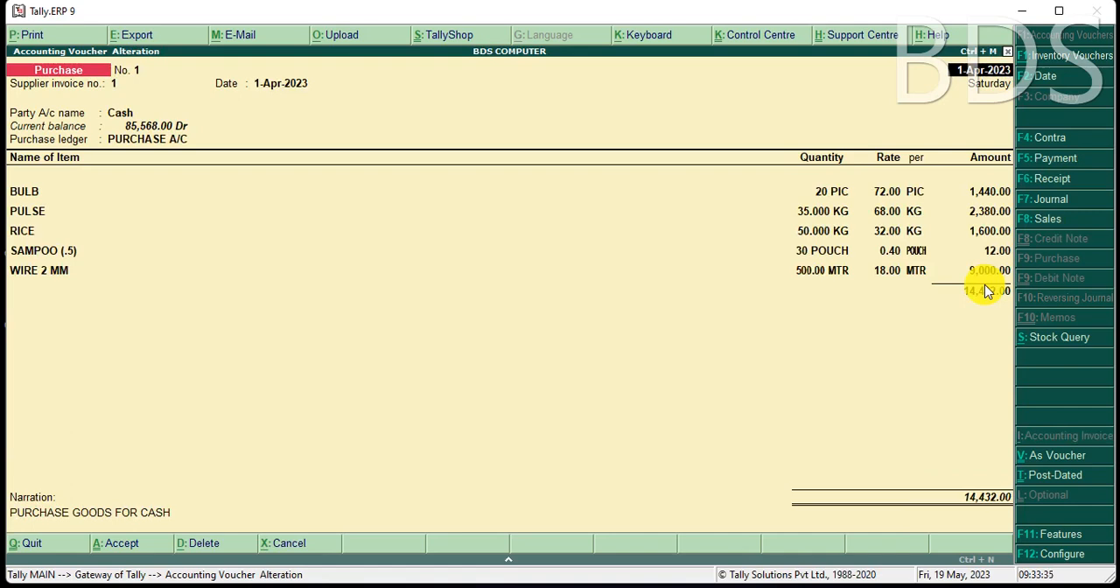
{"action": "key", "text": "alt+p"}
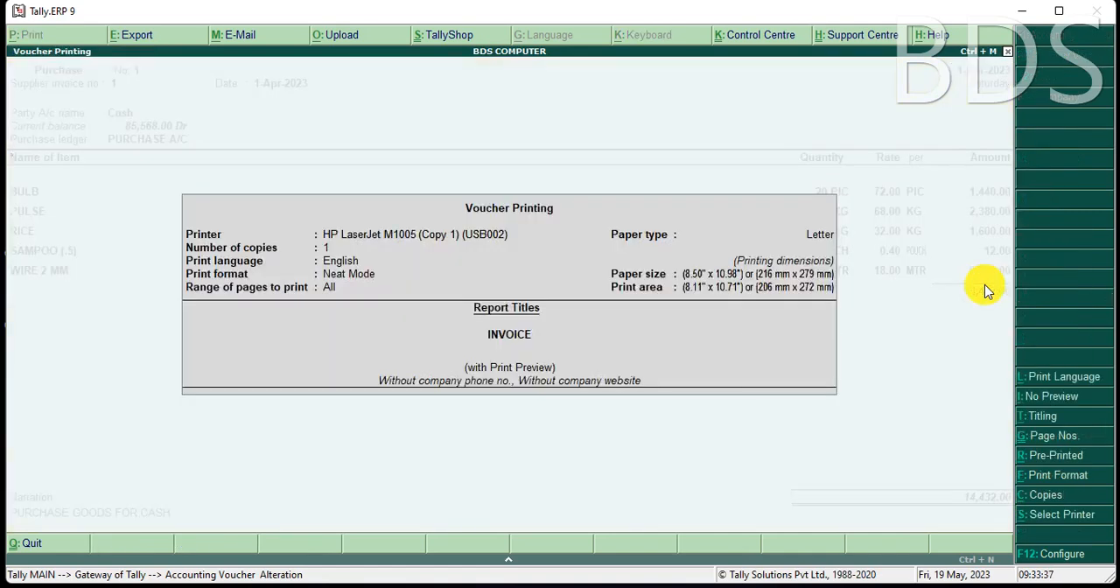
{"action": "key", "text": "Return"}
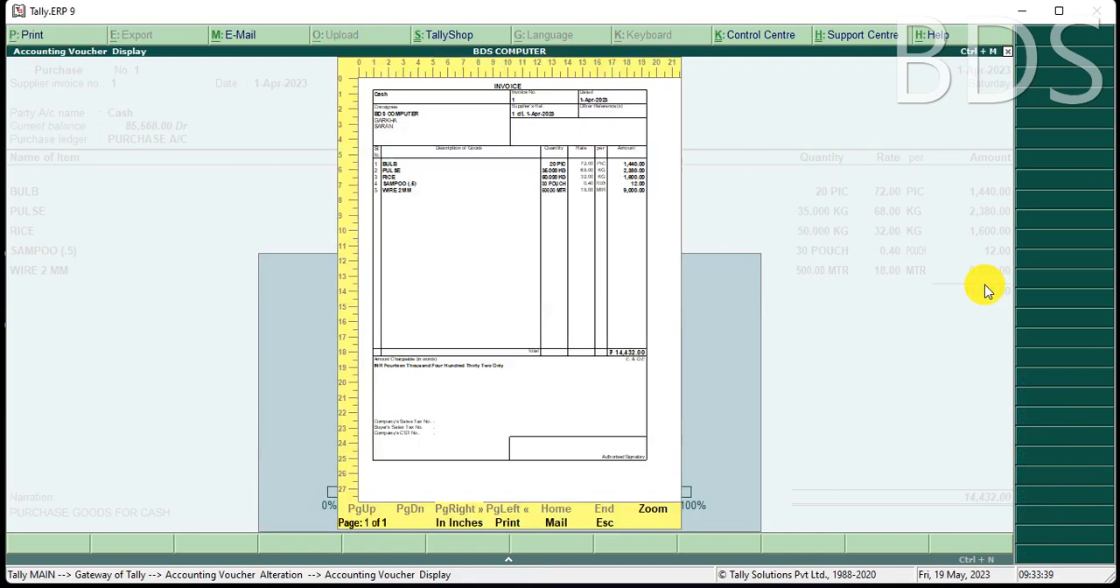
{"action": "key", "text": "alt+z"}
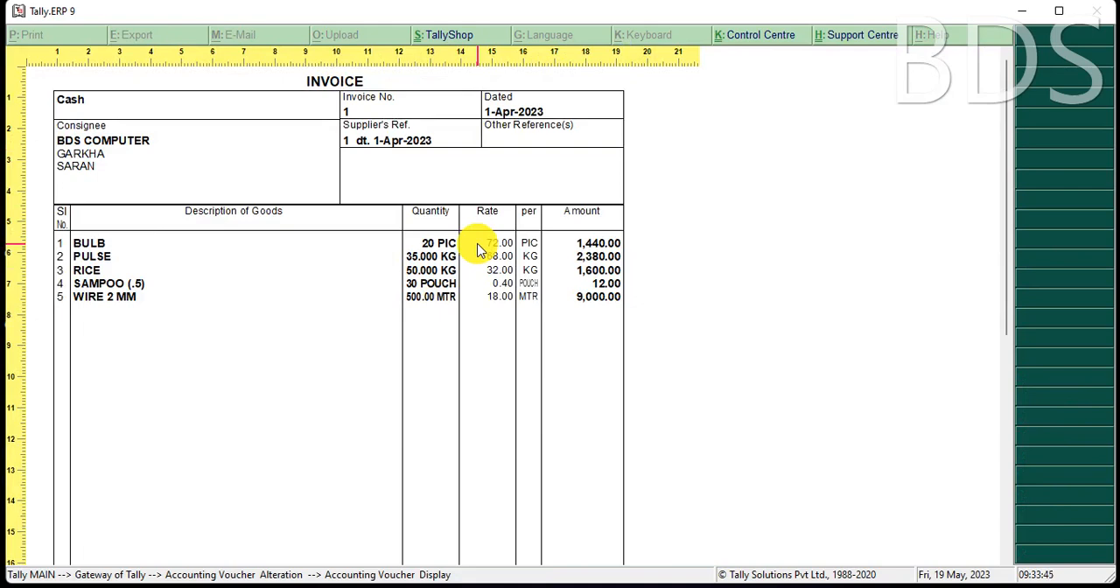
{"action": "key", "text": "Escape"}
{"action": "key", "text": "Escape"}
{"action": "key", "text": "Escape"}
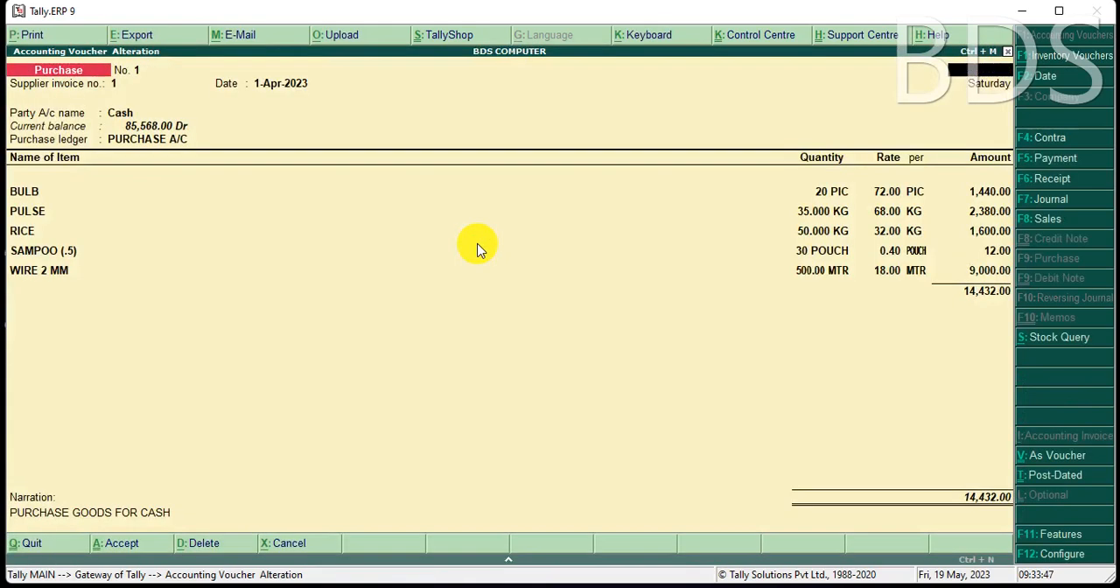
Quit voucher entry and review the item quantities, rates and values in the Stock Summary report.
{"action": "key", "text": "Escape"}
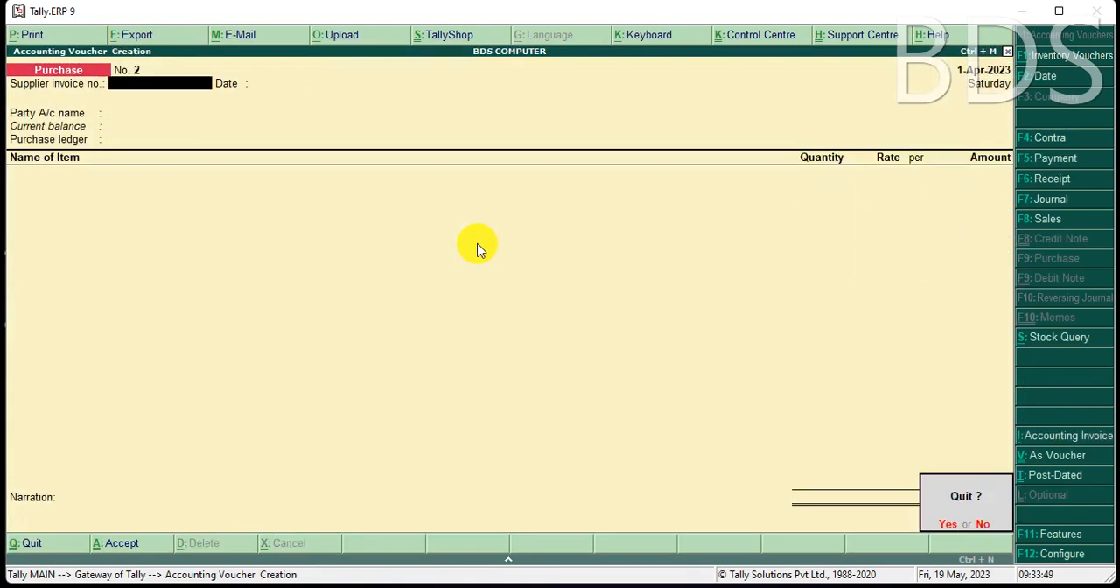
{"action": "key", "text": "y"}
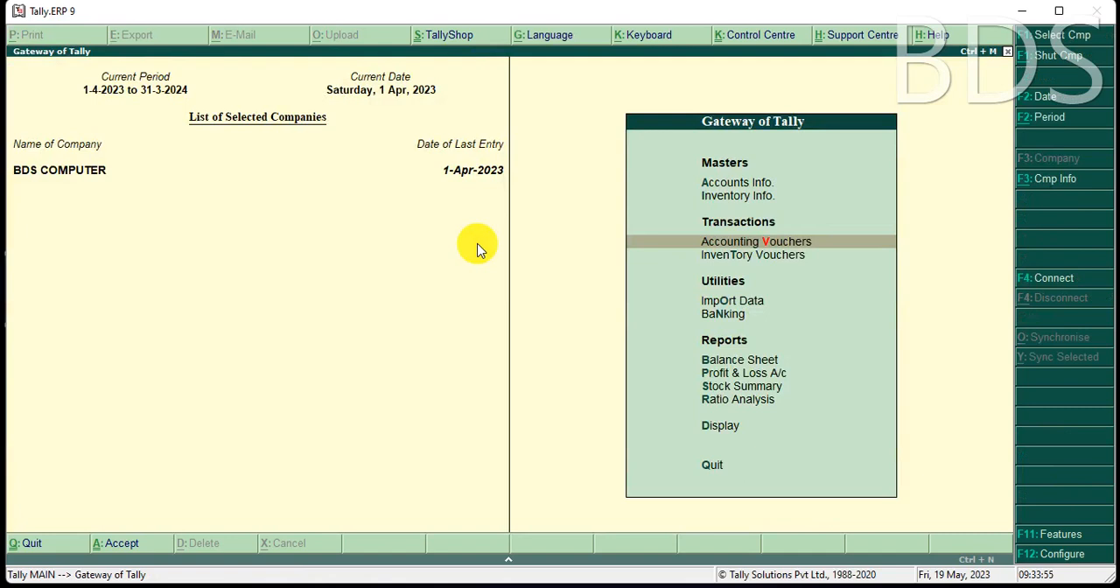
{"action": "key", "text": "s"}
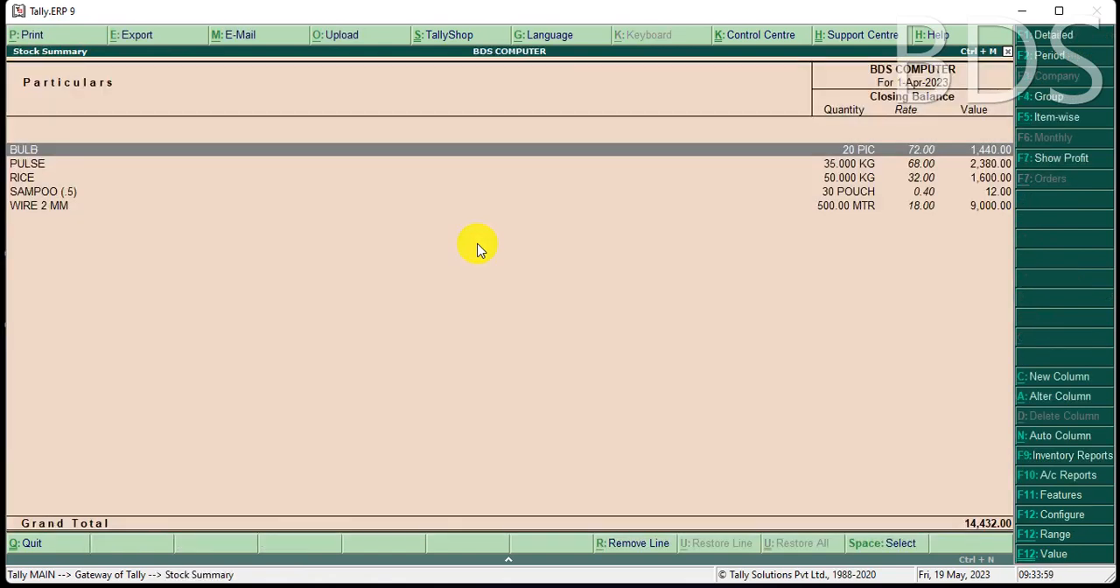
{"action": "key", "text": "Escape"}
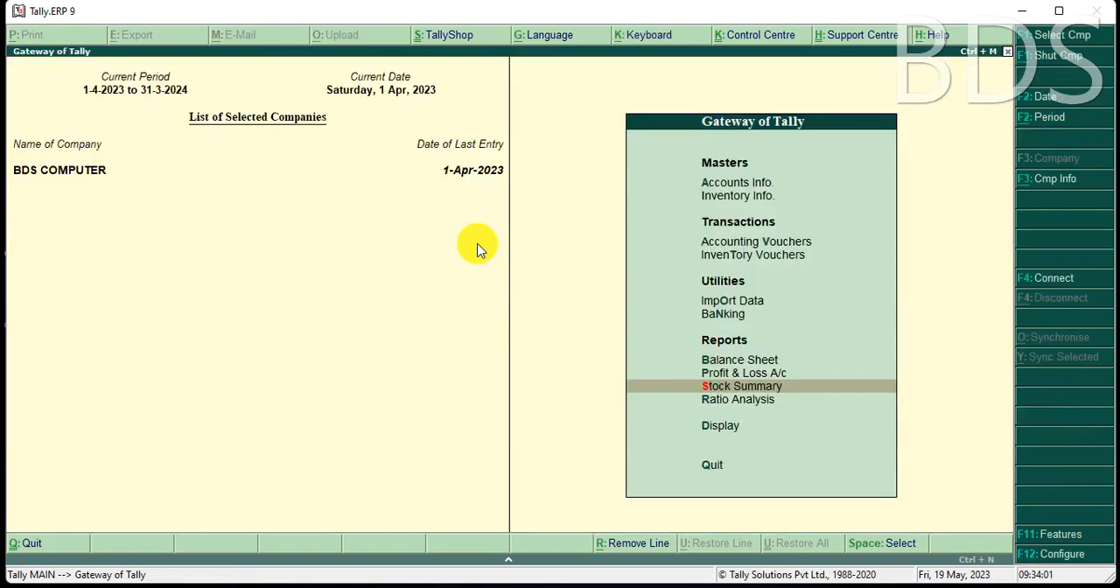
Start a Sales voucher with reference number 1, set the party to Cash and accept the despatch and buyer's details.
{"action": "key", "text": "v"}
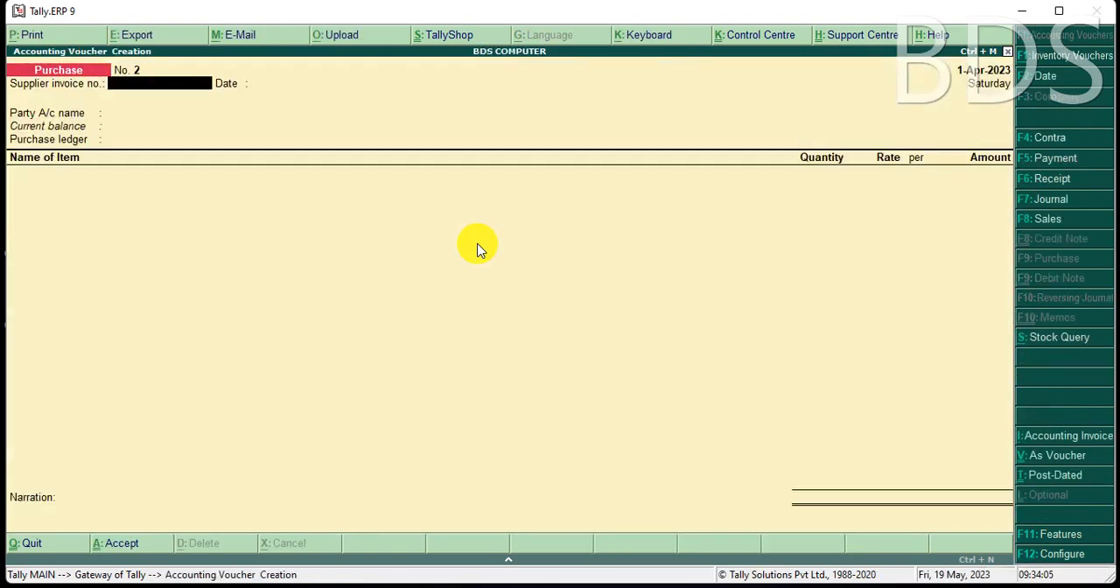
{"action": "key", "text": "F8"}
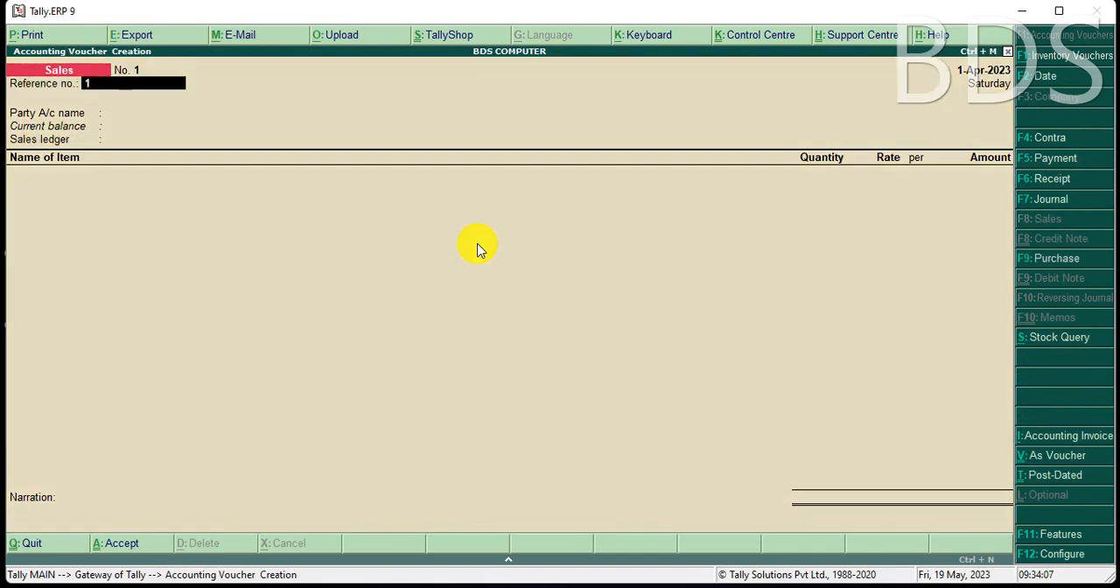
{"action": "key", "text": "Return"}
{"action": "key", "text": "Return"}
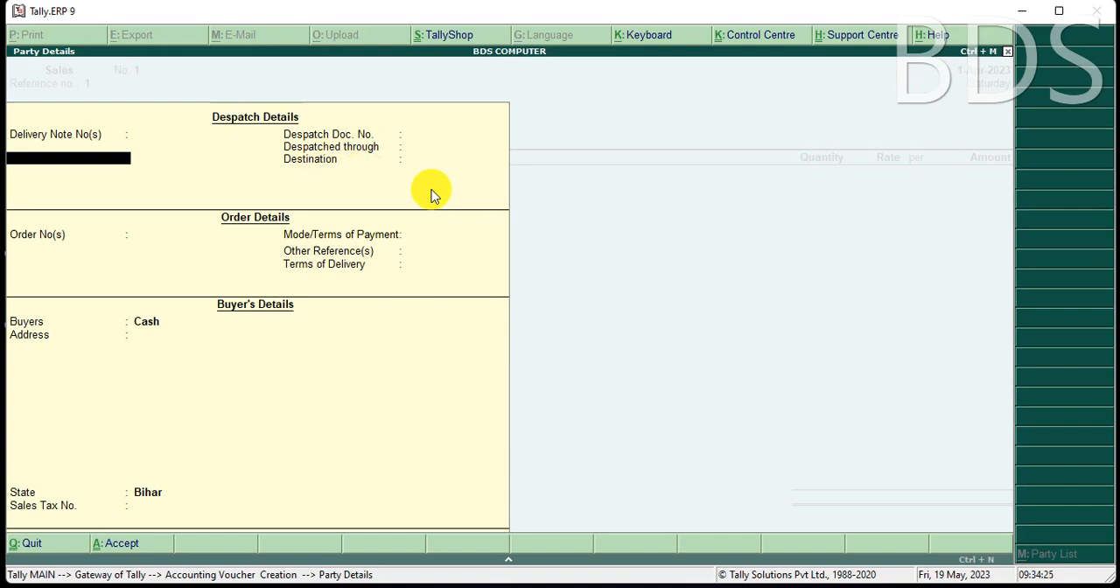
{"action": "key", "text": "ctrl+a"}
Create a ledger named SALES A/C under the Sales Accounts group and save it as the voucher's sales ledger.
{"action": "key", "text": "alt+c"}
{"action": "type", "text": "SAL"}
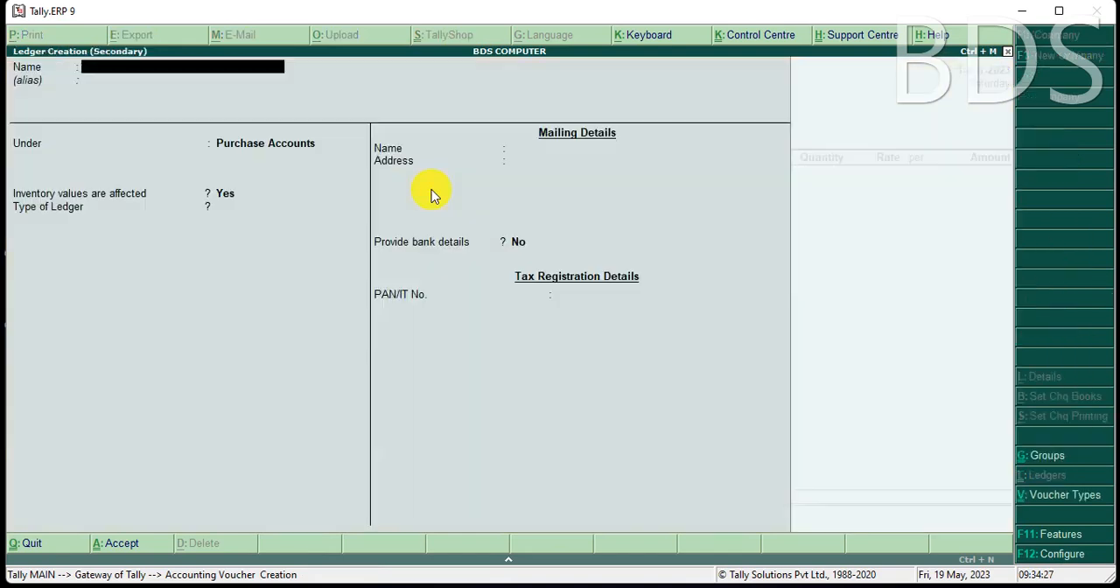
{"action": "type", "text": "ES A/C"}
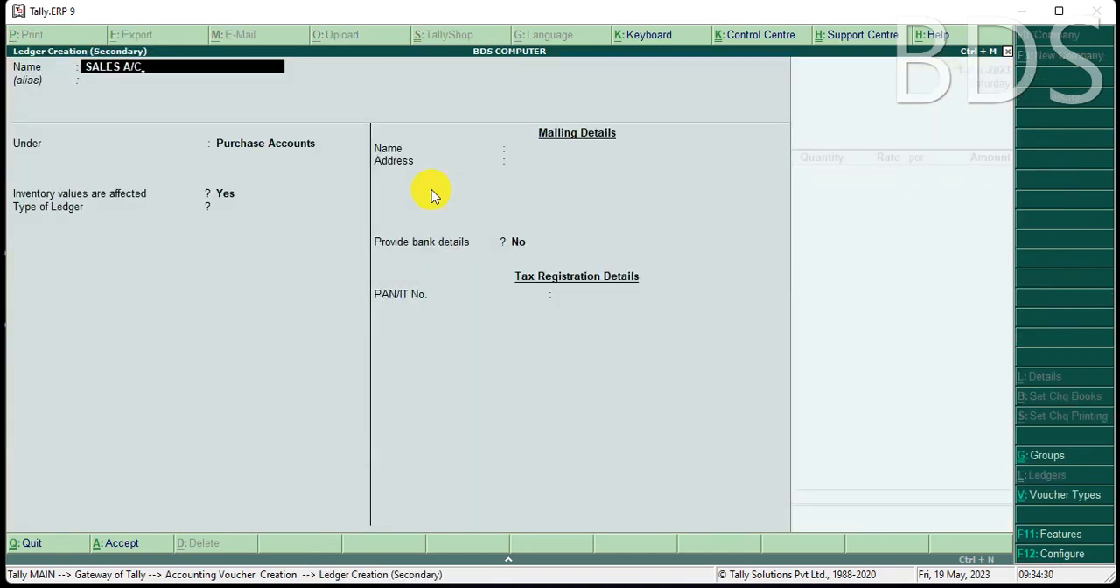
{"action": "key", "text": "Return"}
{"action": "key", "text": "Return"}
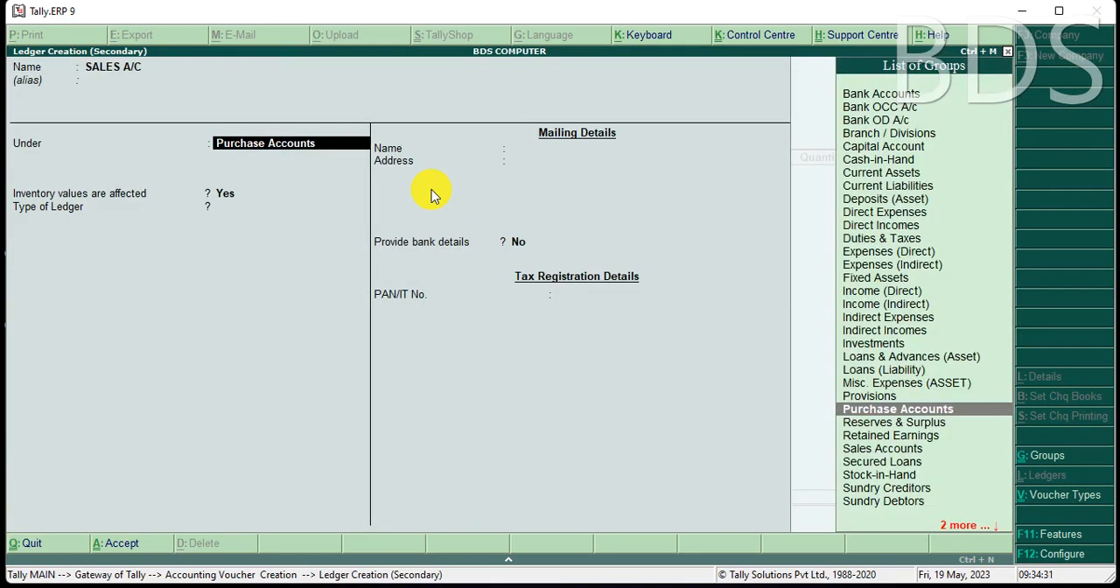
{"action": "type", "text": "S"}
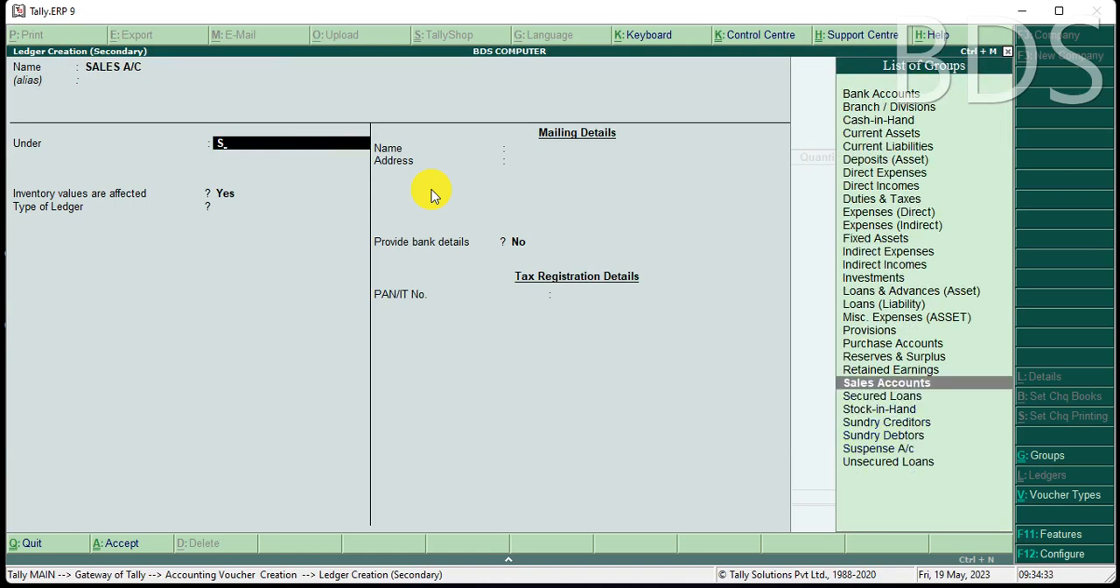
{"action": "key", "text": "Return"}
{"action": "key", "text": "ctrl+a"}
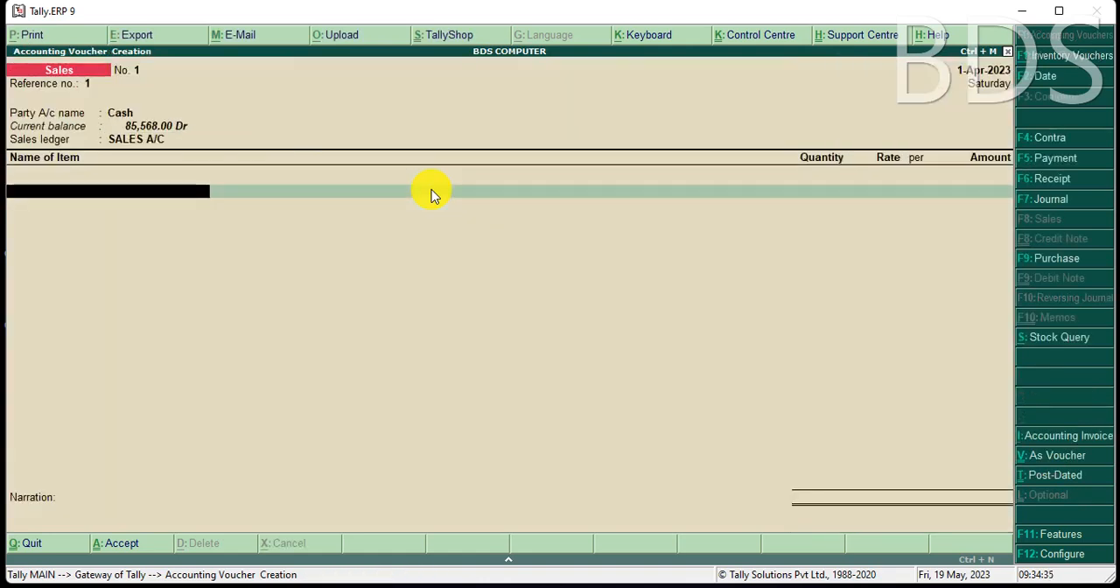
Add PULSE as the first item of the sales voucher with a quantity of 40 KG.
{"action": "key", "text": "Down"}
{"action": "key", "text": "Down"}
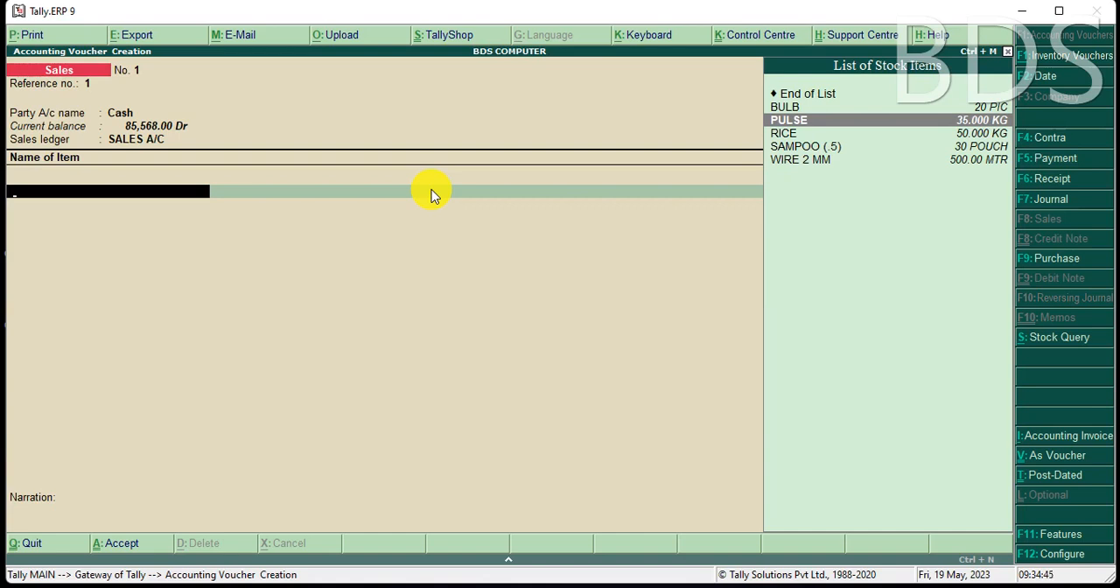
{"action": "key", "text": "Return"}
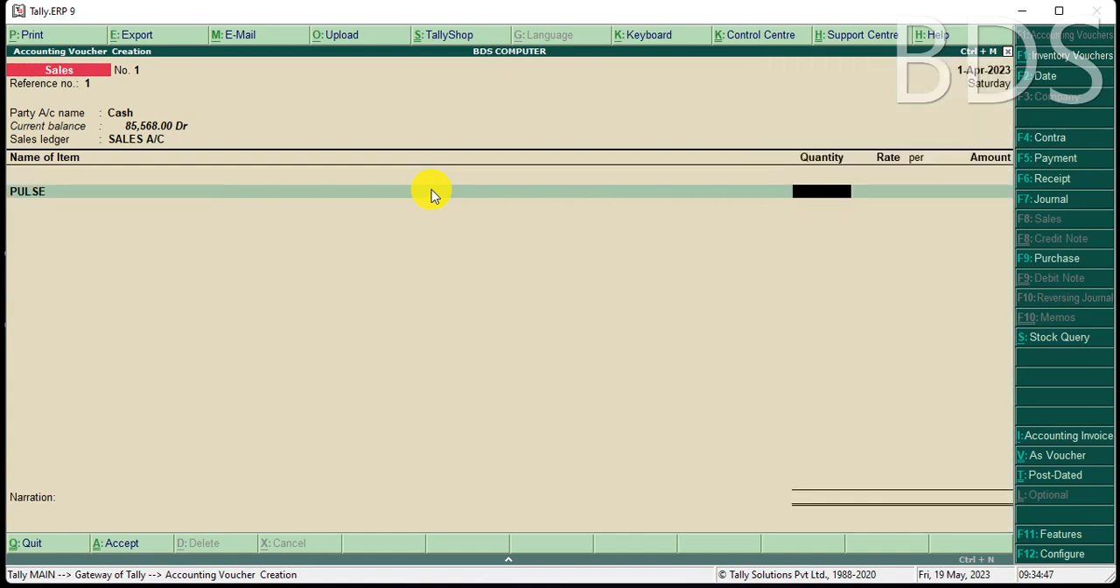
{"action": "type", "text": "40"}
{"action": "key", "text": "Return"}
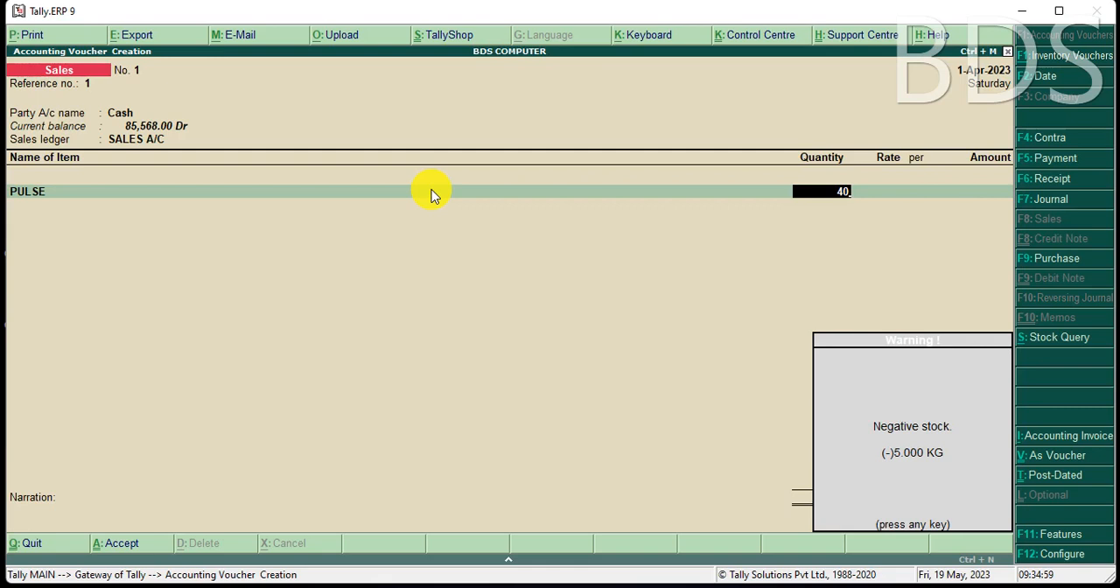
{"action": "key", "text": "Return"}
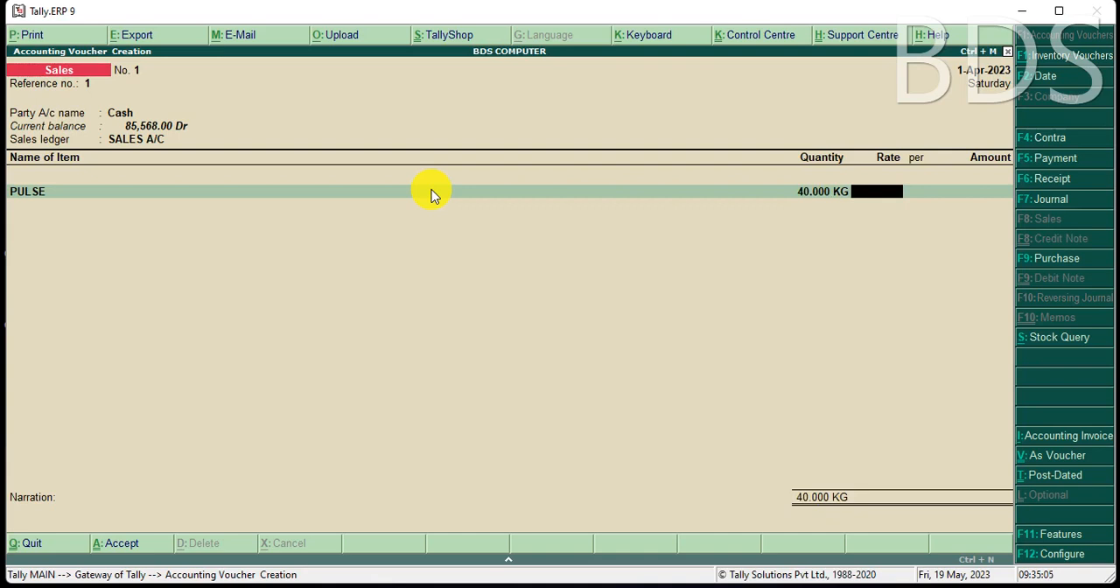
Correct the PULSE quantity to 15 KG, set its rate to 80 per KG and save the sales voucher.
{"action": "key", "text": "BackSpace"}
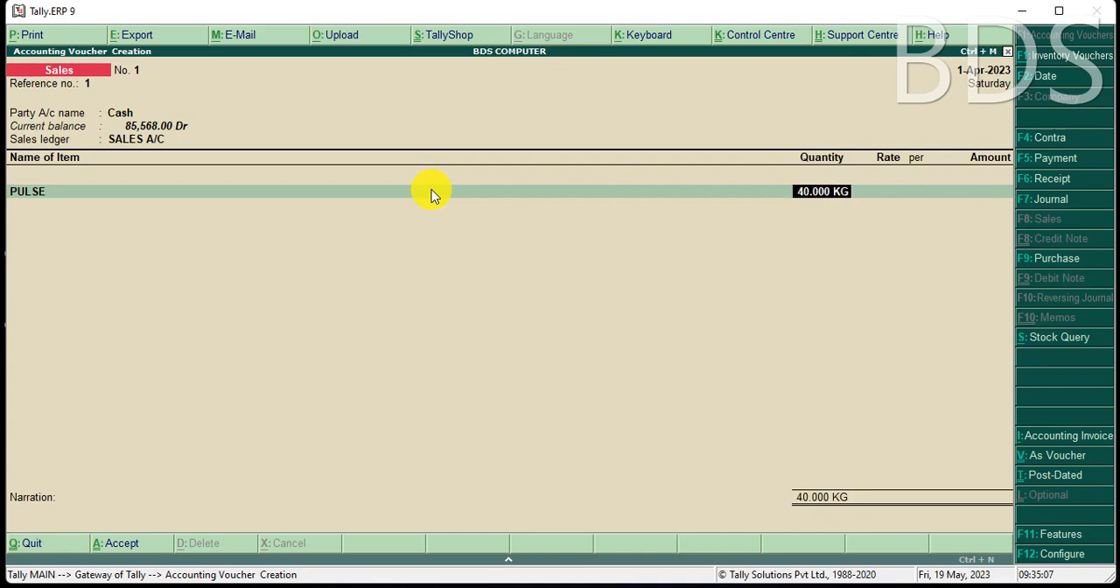
{"action": "type", "text": "15"}
{"action": "key", "text": "Return"}
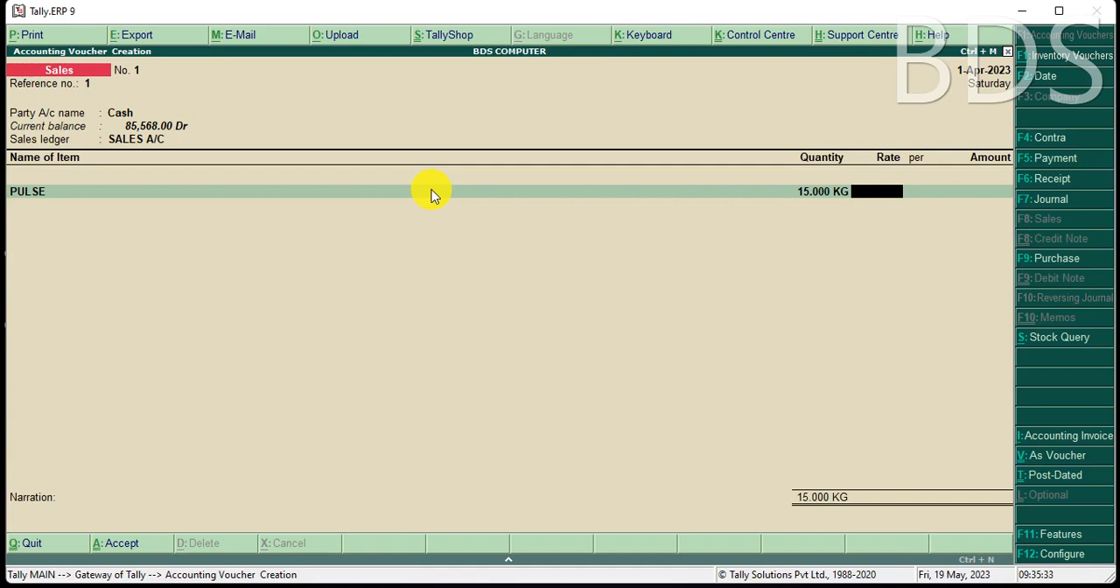
{"action": "type", "text": "80"}
{"action": "key", "text": "Return"}
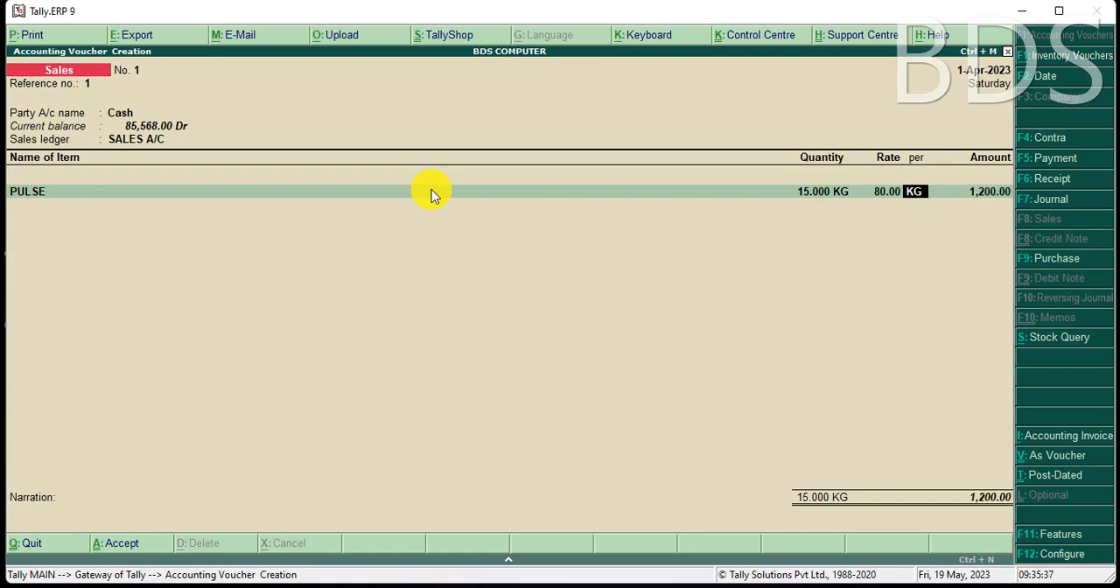
{"action": "key", "text": "Return"}
{"action": "key", "text": "Return"}
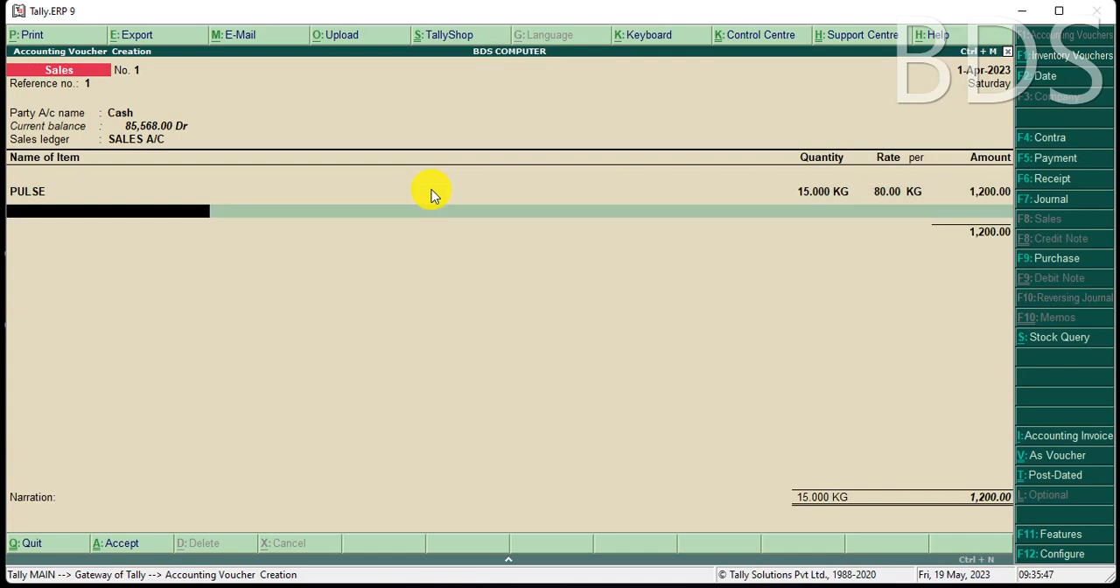
{"action": "key", "text": "ctrl+a"}
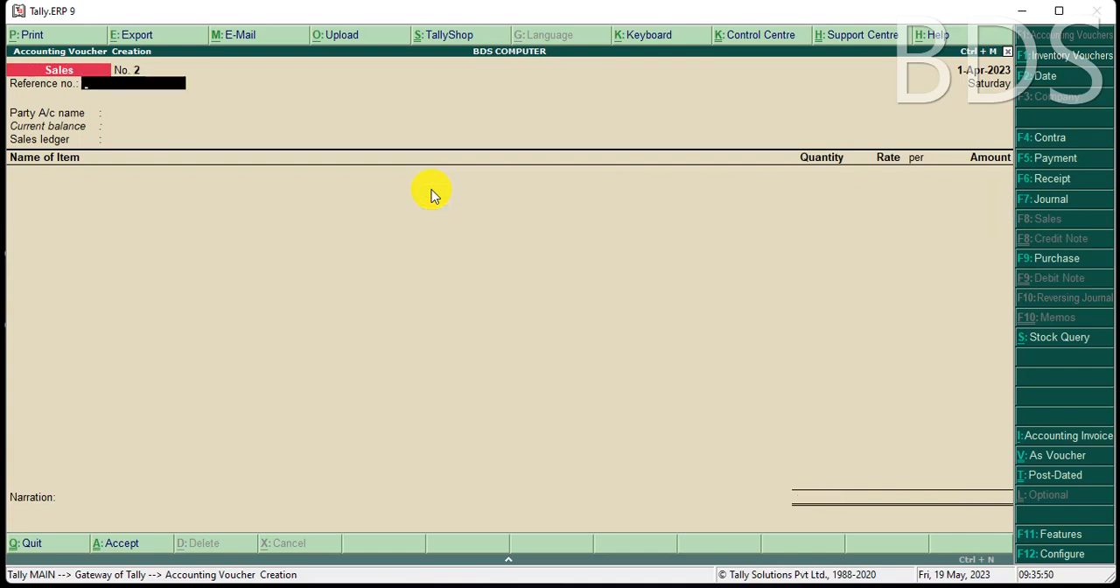
Quit voucher entry and drill down from the Stock Summary into PULSE's stock vouchers to check its inward and outward movements.
{"action": "key", "text": "Escape"}
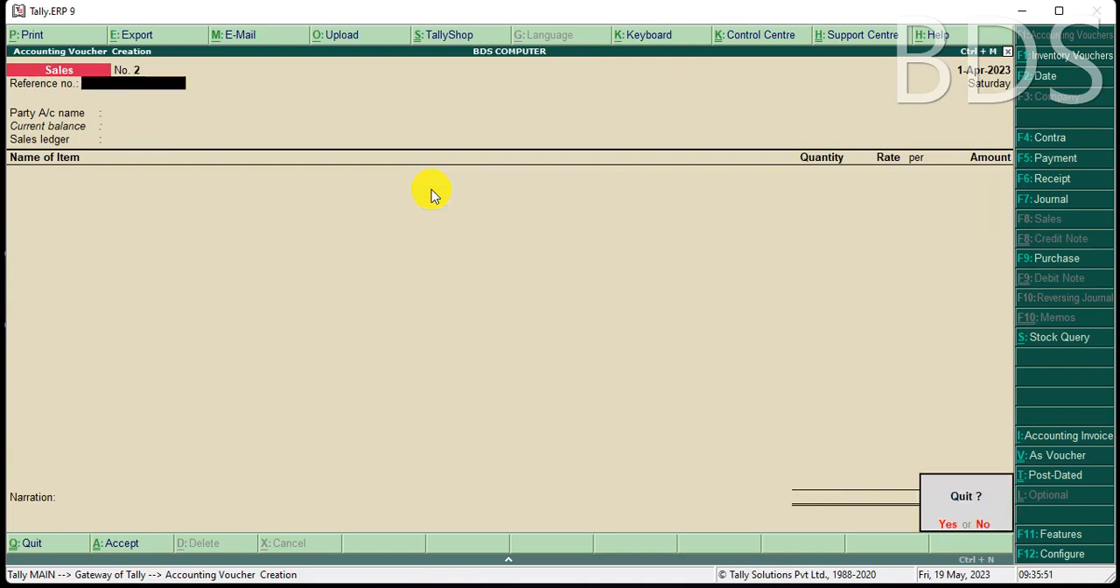
{"action": "key", "text": "Return"}
{"action": "key", "text": "s"}
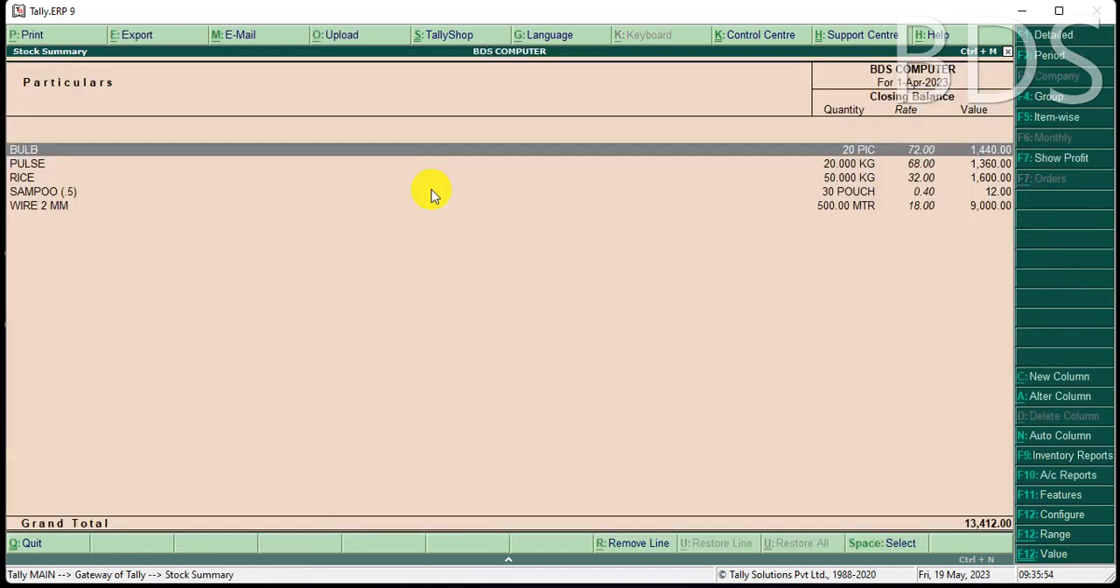
{"action": "key", "text": "Down"}
{"action": "key", "text": "Down"}
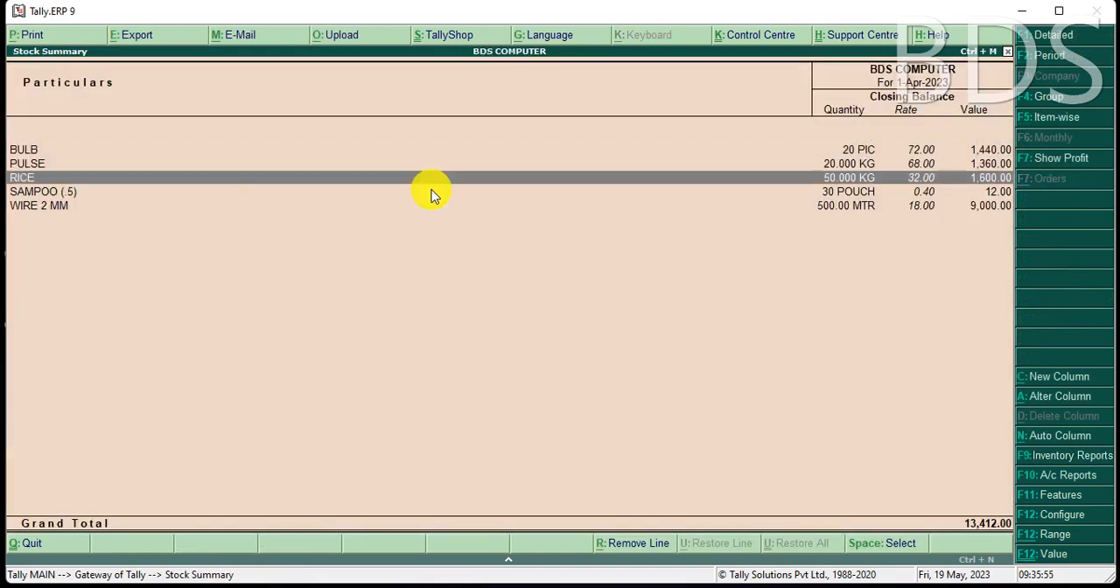
{"action": "key", "text": "Up"}
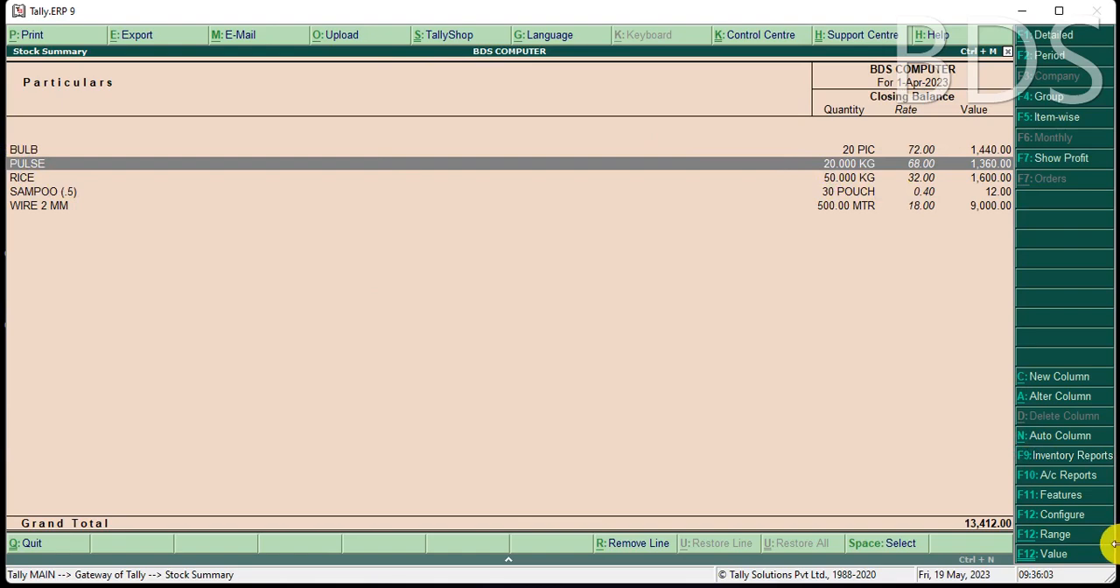
{"action": "key", "text": "Return"}
{"action": "key", "text": "Return"}
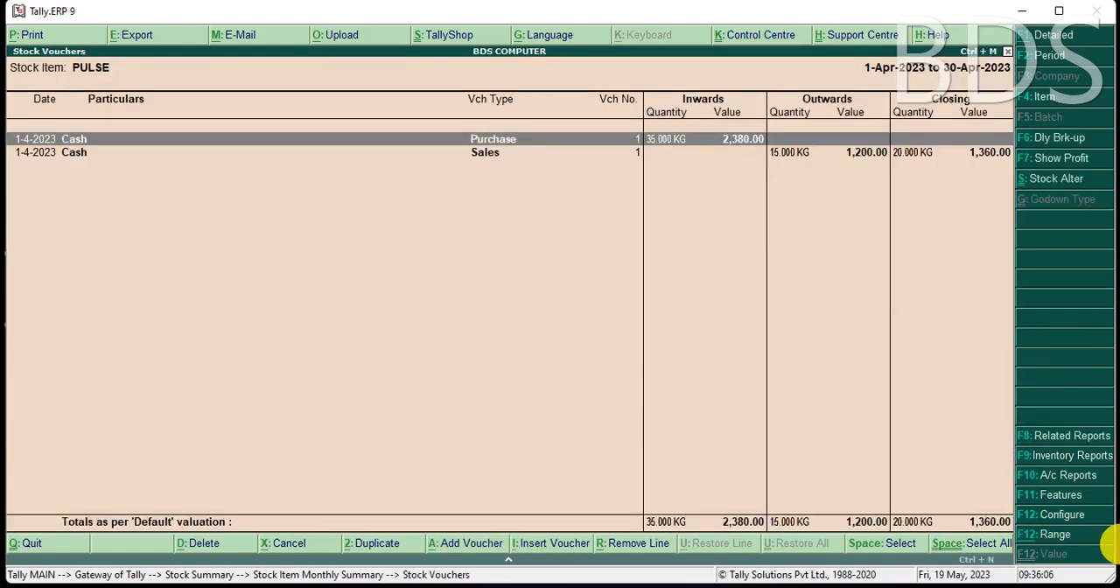